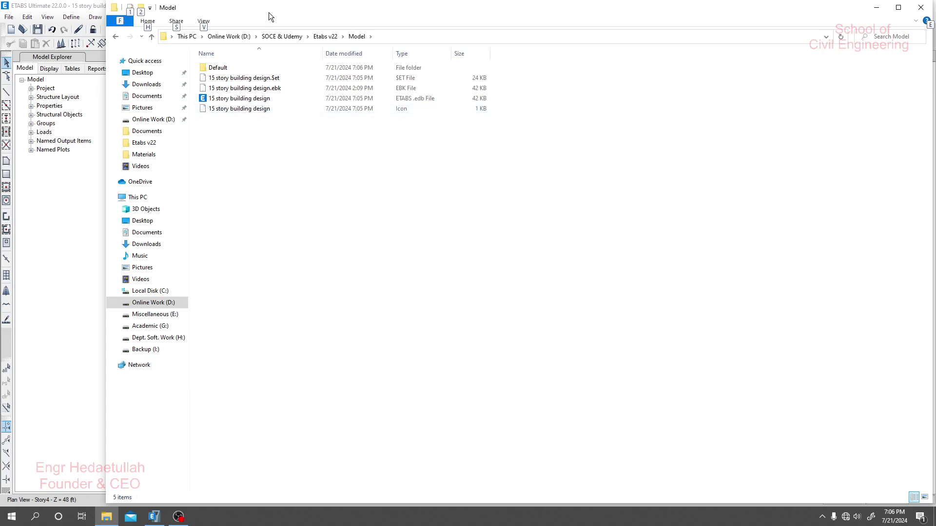
- Examine the 15 story building design files in the Model folder and in its Default subfolder
{"action": "left_click_drag", "start_coordinate": [268, 13], "coordinate": [483, 15]}
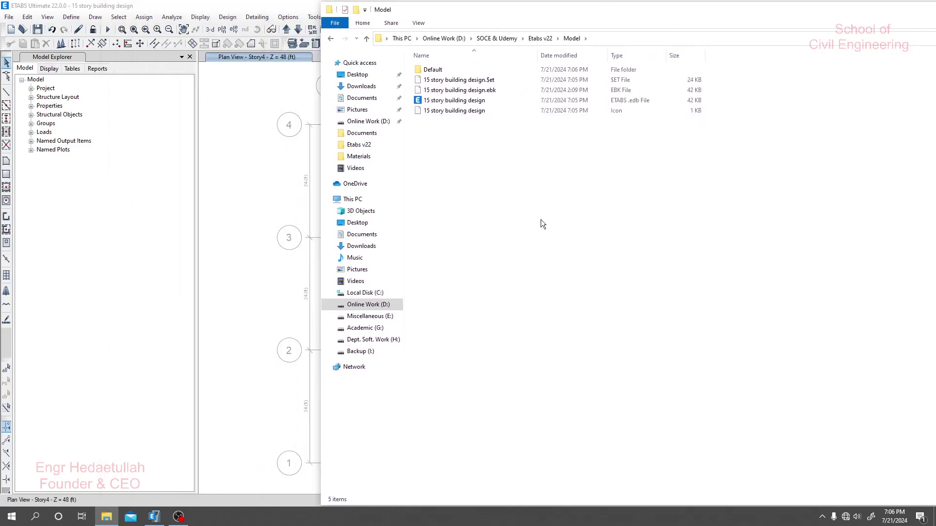
{"action": "double_click", "coordinate": [433, 70]}
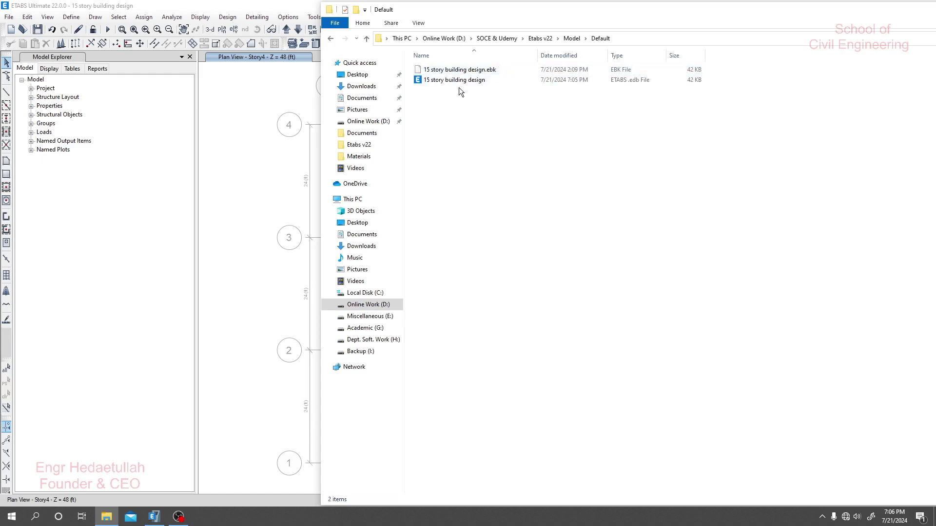
{"action": "left_click", "coordinate": [330, 38]}
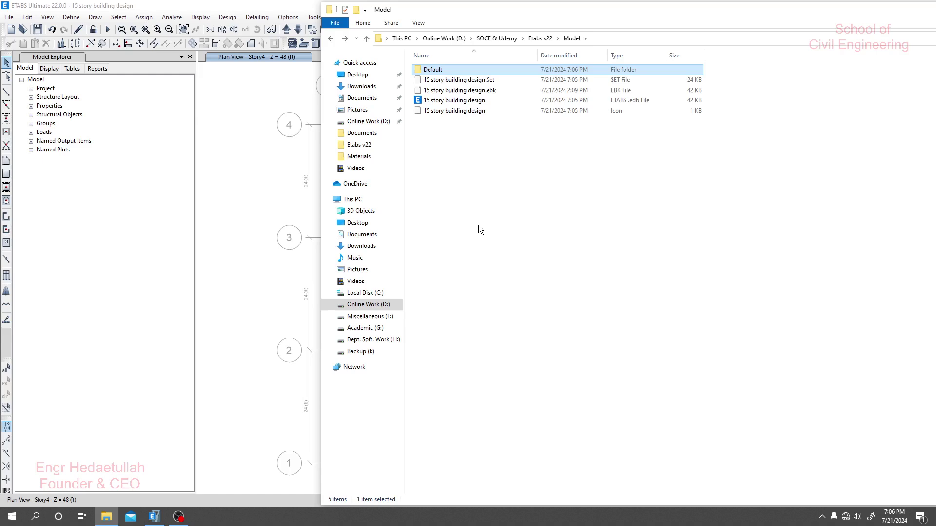
{"action": "double_click", "coordinate": [442, 69]}
{"action": "left_click_drag", "start_coordinate": [448, 107], "coordinate": [441, 70]}
{"action": "right_click", "coordinate": [440, 70]}
{"action": "left_click", "coordinate": [465, 166]}
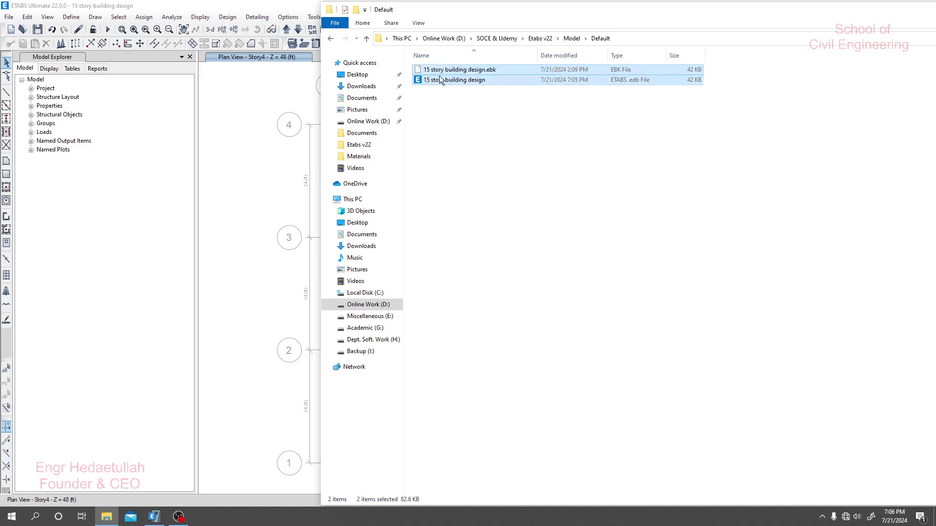
{"action": "left_click", "coordinate": [443, 141]}
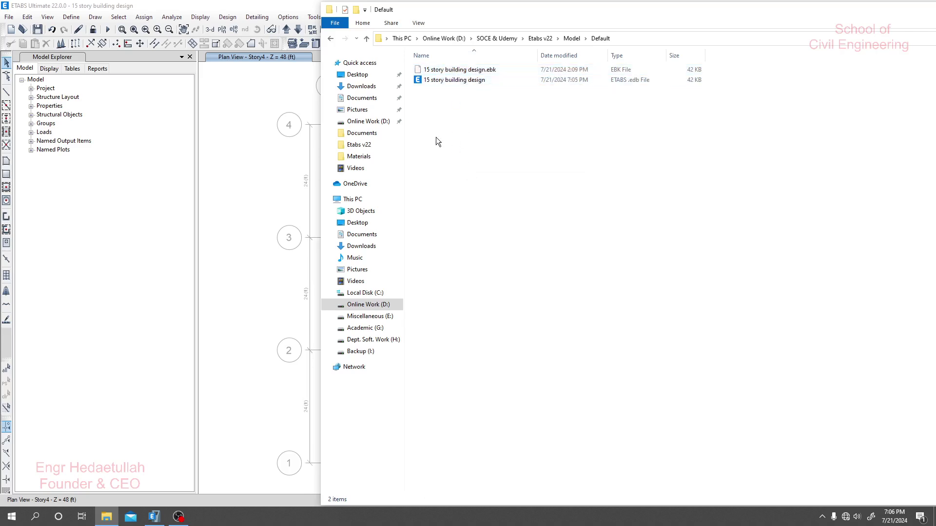
{"action": "left_click", "coordinate": [329, 41]}
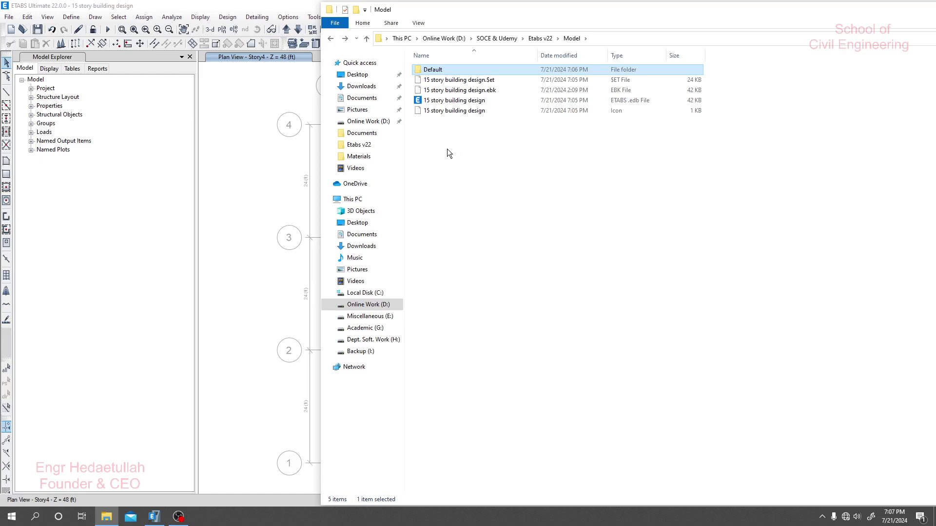
- Place File Explorer beside ETABS and open the 15 Story Building Floor Plan (V7) DWG from the Materials folder's Floor Plan subfolder
{"action": "left_click_drag", "start_coordinate": [874, 4], "coordinate": [935, 39]}
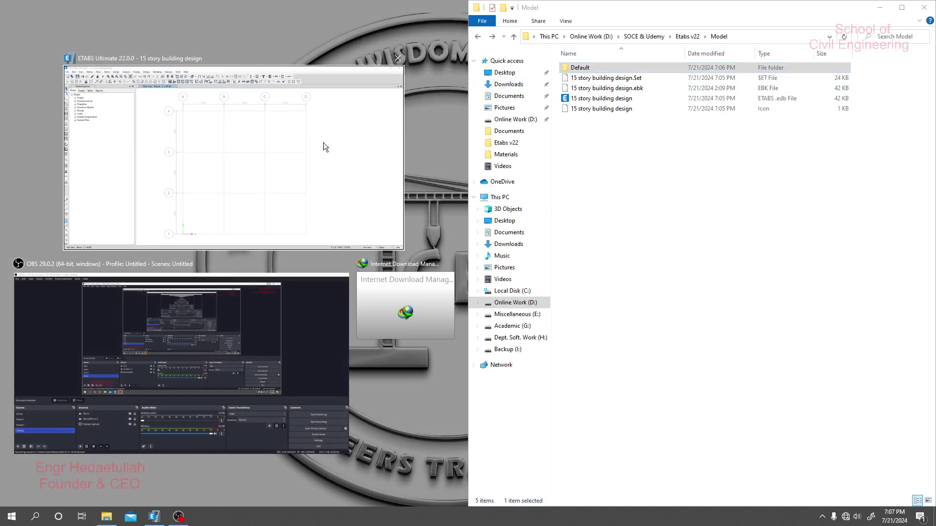
{"action": "left_click", "coordinate": [325, 148]}
{"action": "left_click", "coordinate": [688, 37]}
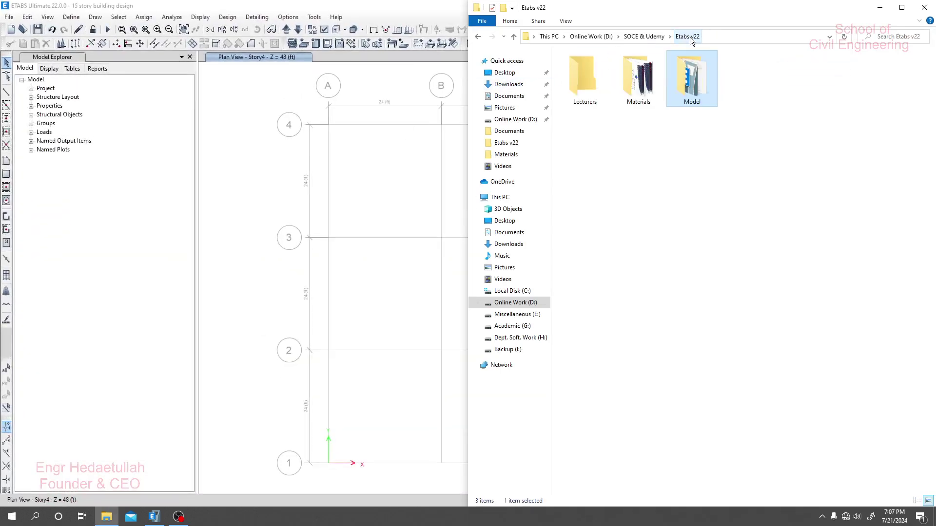
{"action": "double_click", "coordinate": [639, 93]}
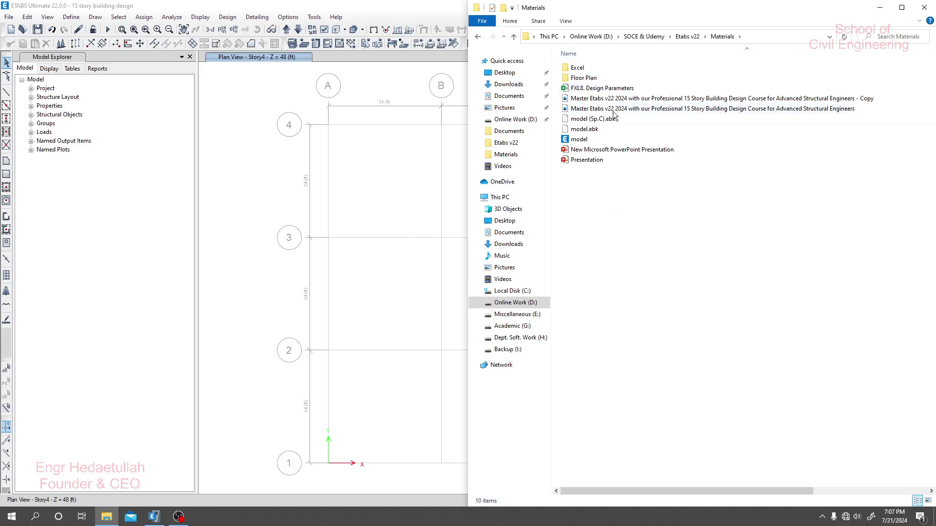
{"action": "double_click", "coordinate": [597, 78]}
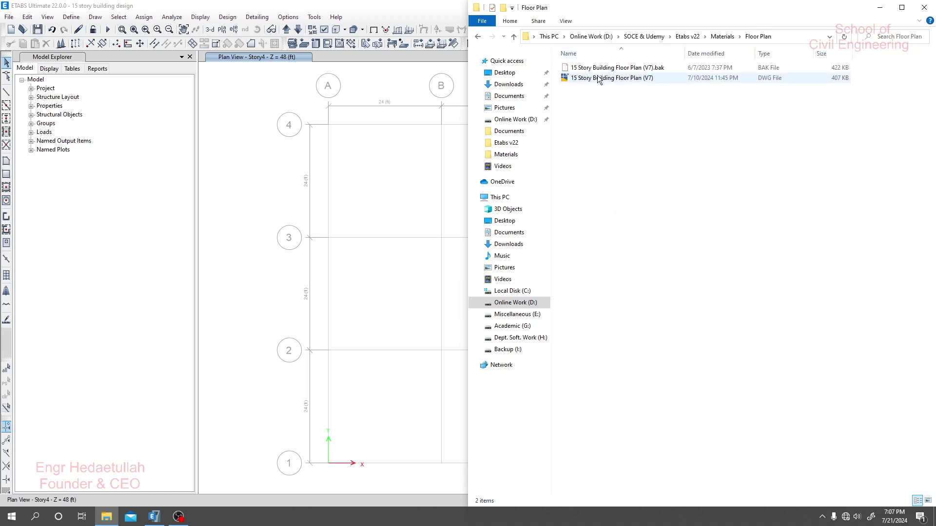
{"action": "double_click", "coordinate": [598, 79]}
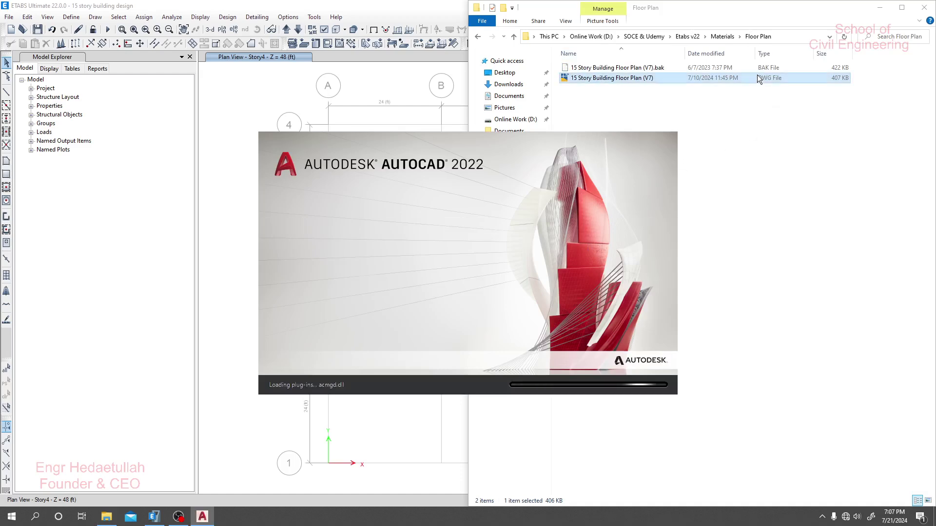
- Switch from ETABS to AutoCAD to bring up the floor plan drawing
{"action": "left_click", "coordinate": [425, 5]}
{"action": "middle_click_drag", "start_coordinate": [492, 273], "coordinate": [478, 267]}
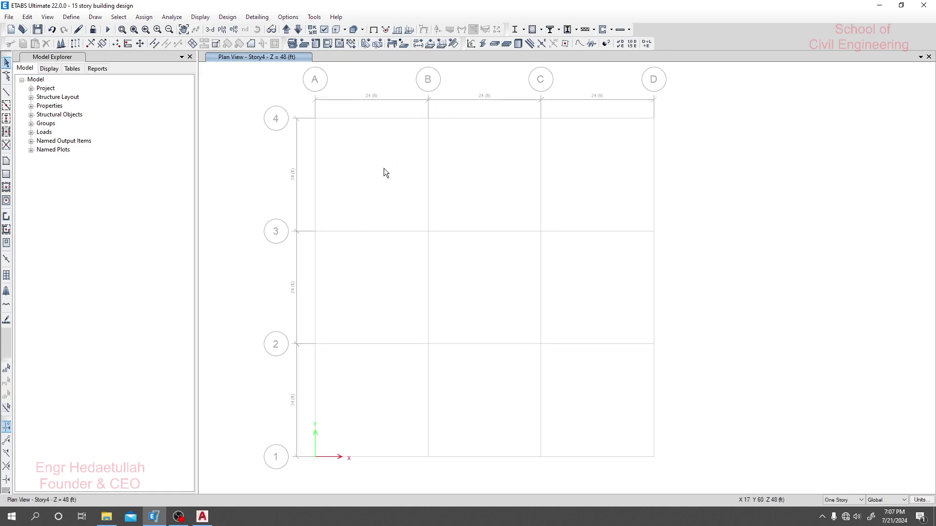
{"action": "middle_click_drag", "start_coordinate": [438, 262], "coordinate": [453, 287]}
{"action": "left_click", "coordinate": [208, 522]}
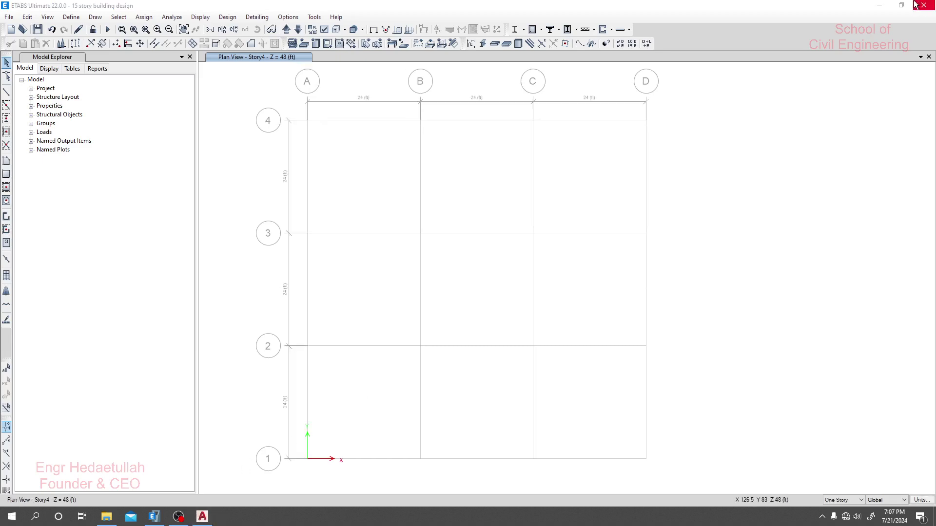
{"action": "left_click", "coordinate": [879, 5]}
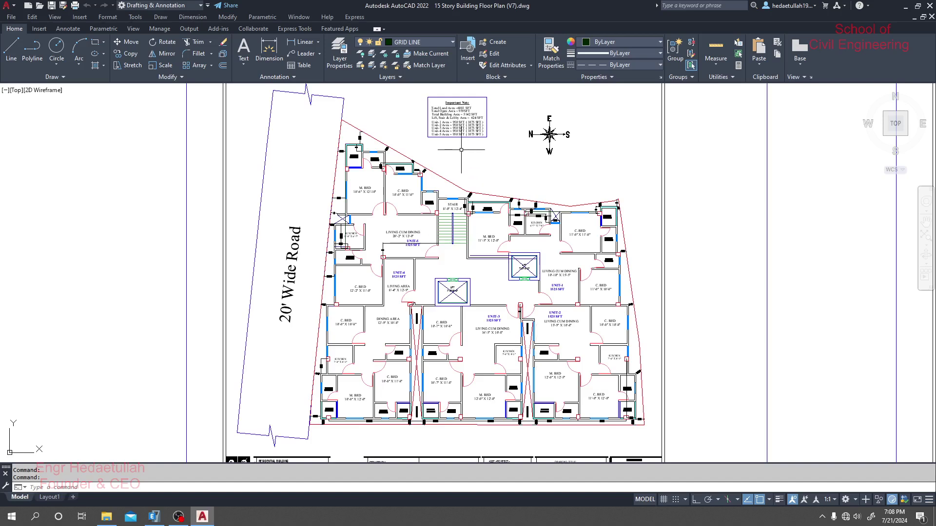
- Examine the architectural floor plan, including its unit layout, room sizes, stair, lifts and the Important Note on areas
{"action": "middle_click_drag", "start_coordinate": [550, 179], "coordinate": [446, 179]}
{"action": "scroll", "coordinate": [446, 178], "scroll_direction": "down", "scroll_amount": 5}
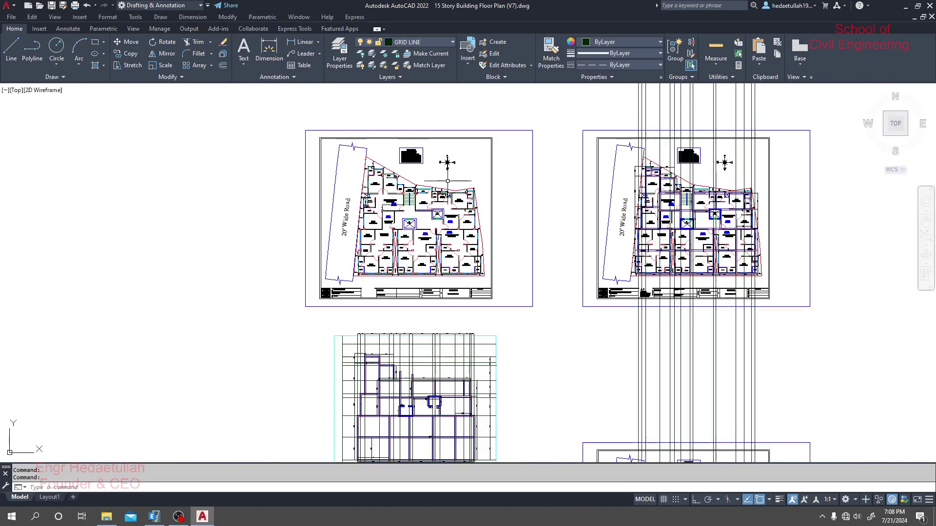
{"action": "scroll", "coordinate": [512, 219], "scroll_direction": "up", "scroll_amount": 1}
{"action": "scroll", "coordinate": [374, 184], "scroll_direction": "up", "scroll_amount": 6}
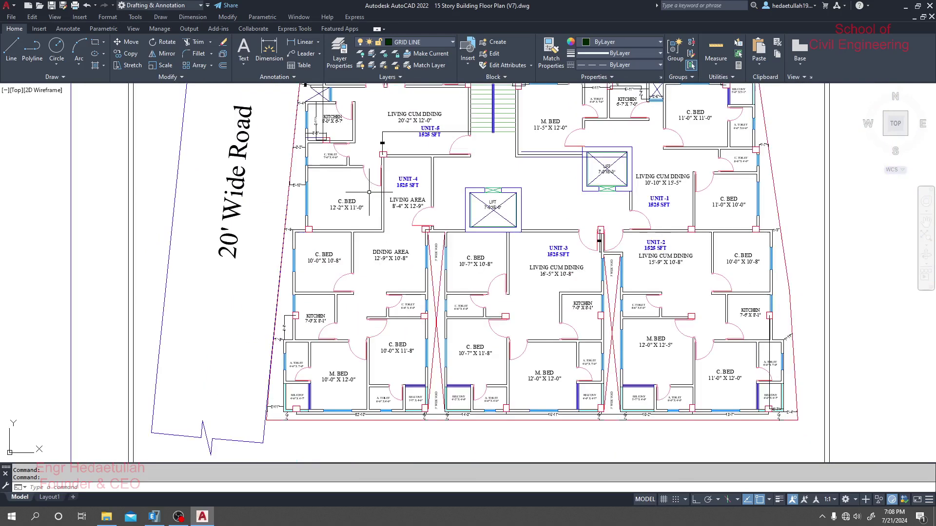
{"action": "scroll", "coordinate": [404, 147], "scroll_direction": "up", "scroll_amount": 2}
{"action": "scroll", "coordinate": [403, 146], "scroll_direction": "down", "scroll_amount": 4}
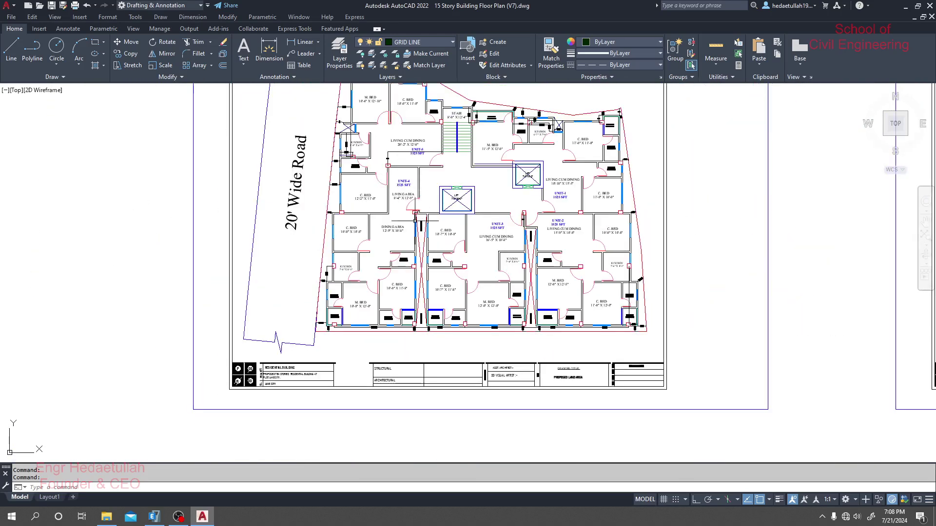
{"action": "middle_click_drag", "start_coordinate": [490, 141], "coordinate": [472, 245]}
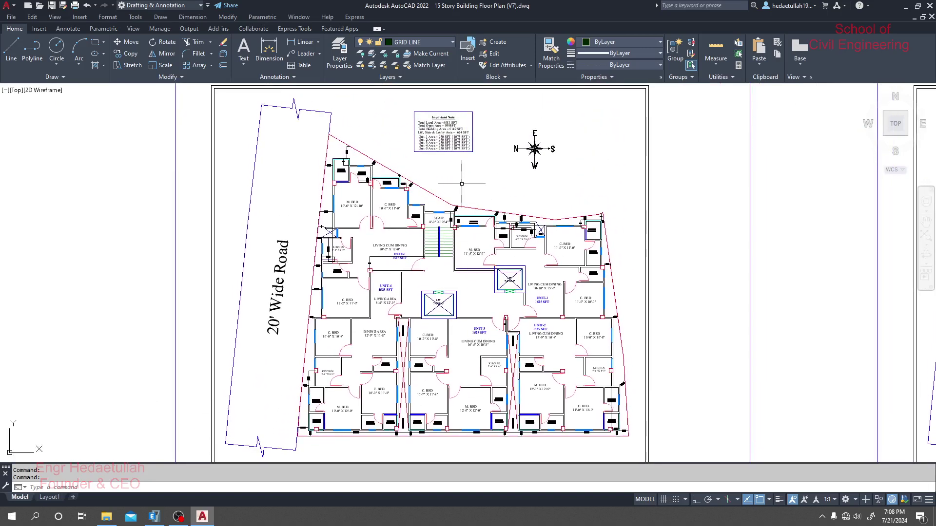
{"action": "scroll", "coordinate": [461, 174], "scroll_direction": "up", "scroll_amount": 5}
{"action": "scroll", "coordinate": [476, 149], "scroll_direction": "down", "scroll_amount": 4}
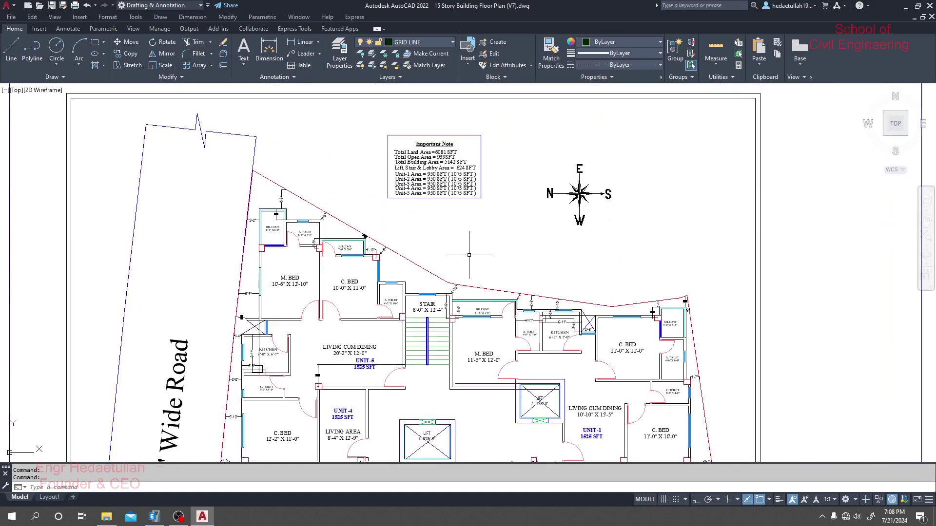
{"action": "scroll", "coordinate": [478, 162], "scroll_direction": "up", "scroll_amount": 1}
{"action": "middle_click_drag", "start_coordinate": [482, 347], "coordinate": [536, 237]}
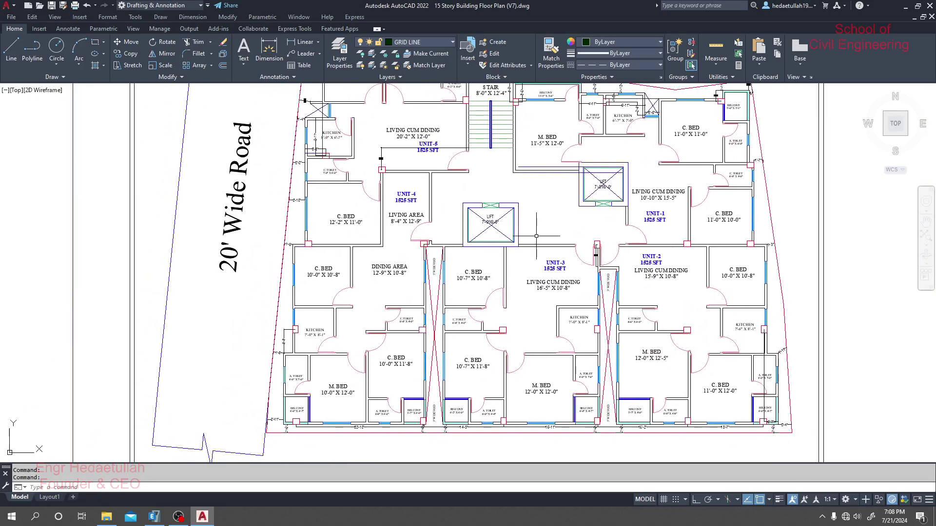
- Examine the structural layout drawing below the floor plan, covering its grid lines, beams, columns and the dimensions around the upper-left bays
{"action": "mouse_move", "coordinate": [523, 304]}
{"action": "middle_mouse_down"}
{"action": "mouse_move", "coordinate": [507, 256]}
{"action": "mouse_move", "coordinate": [503, 267]}
{"action": "mouse_move", "coordinate": [511, 284]}
{"action": "mouse_move", "coordinate": [517, 122]}
{"action": "middle_mouse_up"}
{"action": "scroll", "coordinate": [548, 286], "scroll_direction": "down", "scroll_amount": 2}
{"action": "scroll", "coordinate": [547, 320], "scroll_direction": "up", "scroll_amount": 4}
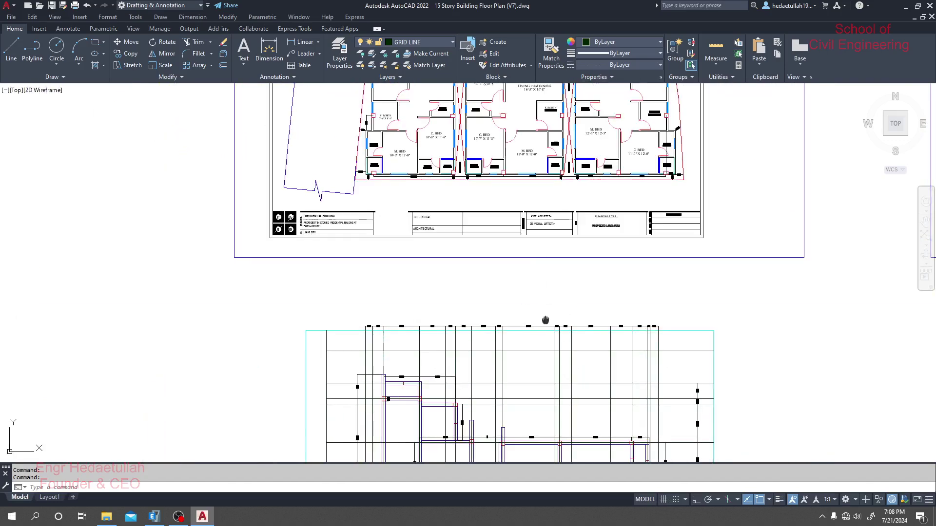
{"action": "scroll", "coordinate": [530, 288], "scroll_direction": "up", "scroll_amount": 2}
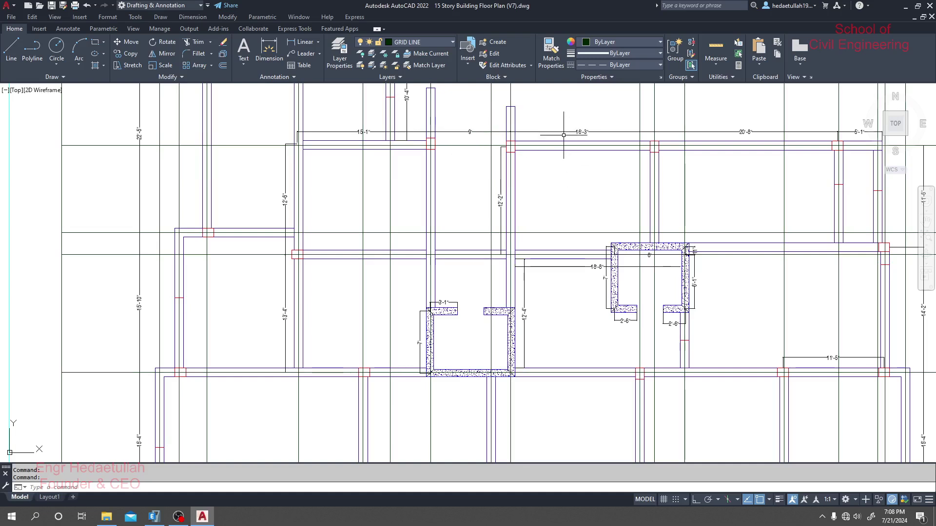
{"action": "scroll", "coordinate": [560, 171], "scroll_direction": "down", "scroll_amount": 2}
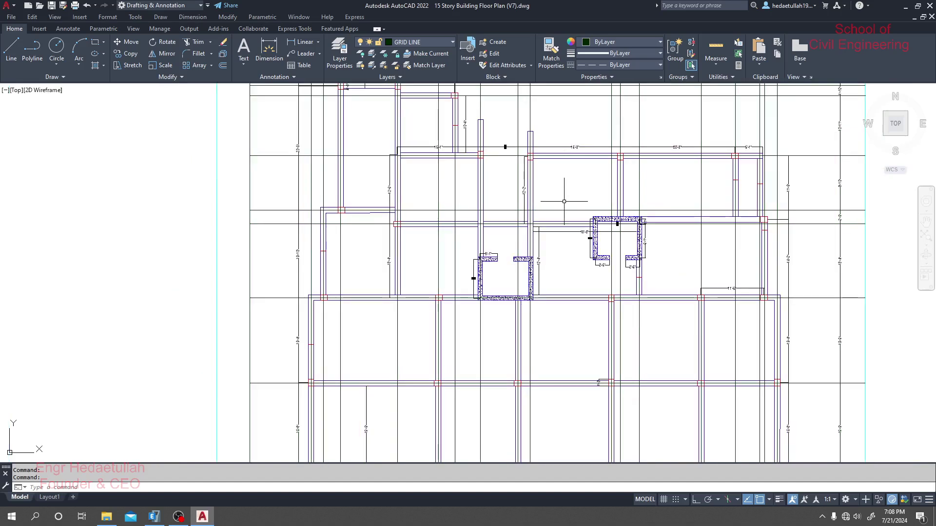
{"action": "scroll", "coordinate": [565, 317], "scroll_direction": "down", "scroll_amount": 3}
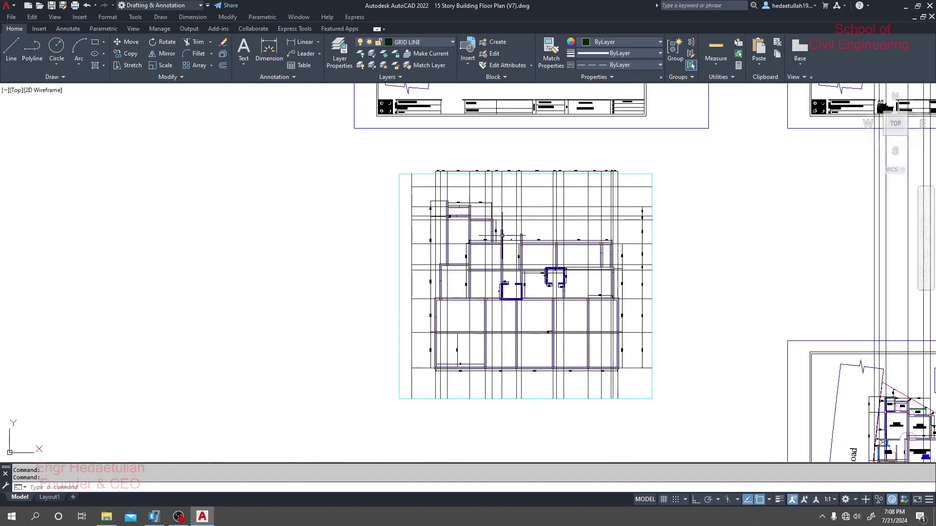
{"action": "scroll", "coordinate": [449, 147], "scroll_direction": "up", "scroll_amount": 4}
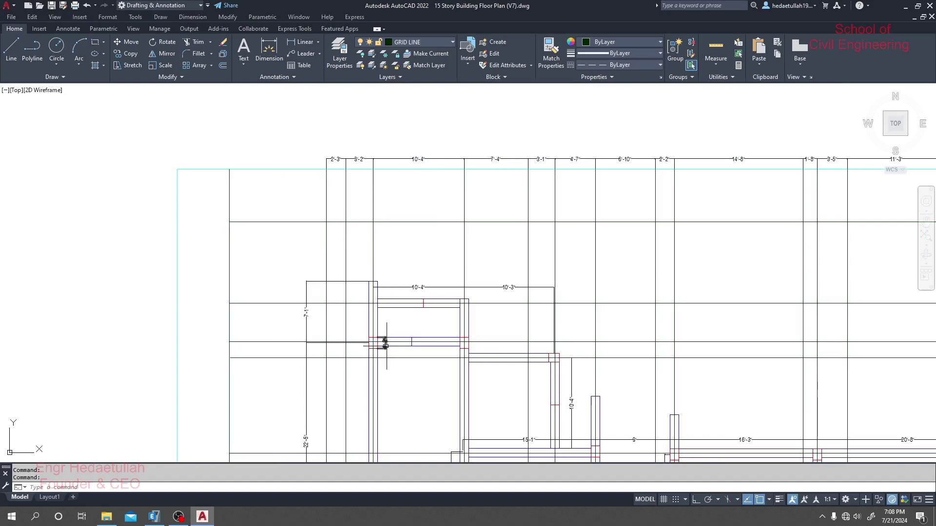
{"action": "scroll", "coordinate": [383, 339], "scroll_direction": "up", "scroll_amount": 3}
{"action": "scroll", "coordinate": [495, 255], "scroll_direction": "down", "scroll_amount": 3}
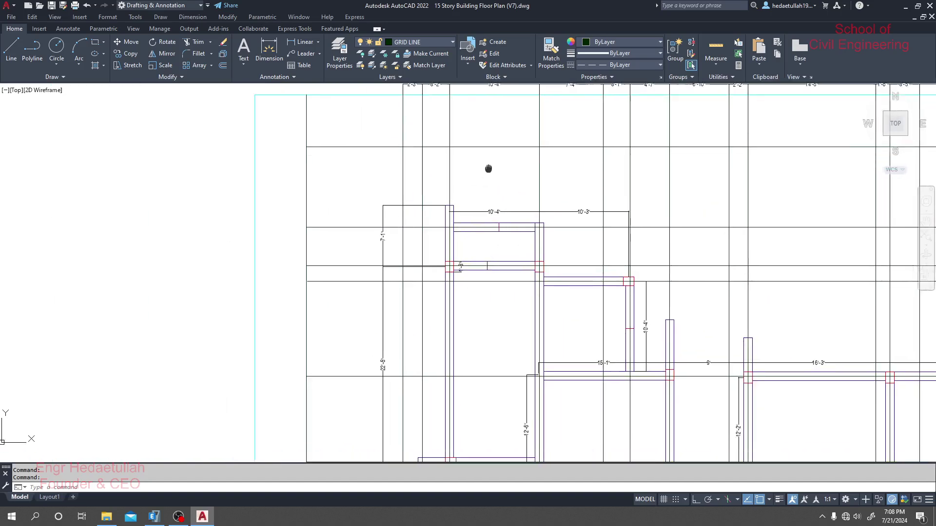
{"action": "scroll", "coordinate": [487, 171], "scroll_direction": "up", "scroll_amount": 3}
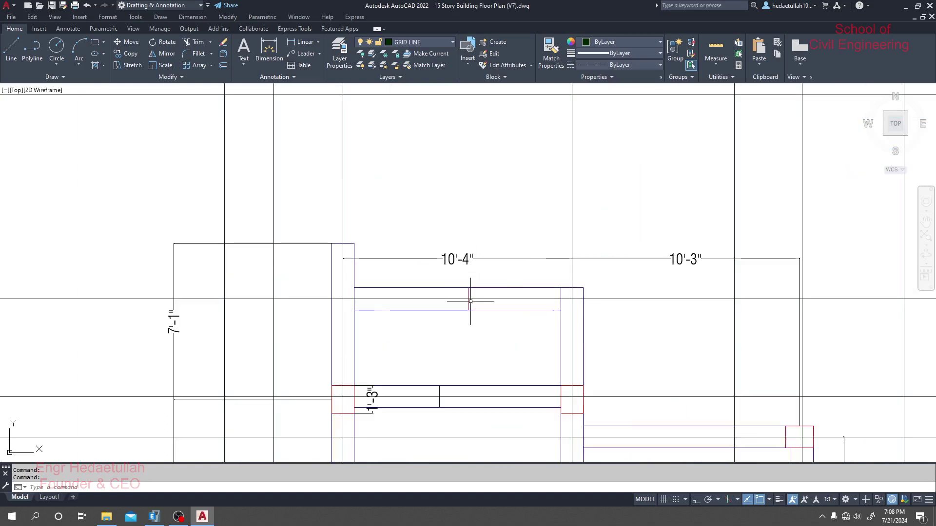
{"action": "scroll", "coordinate": [468, 211], "scroll_direction": "down", "scroll_amount": 4}
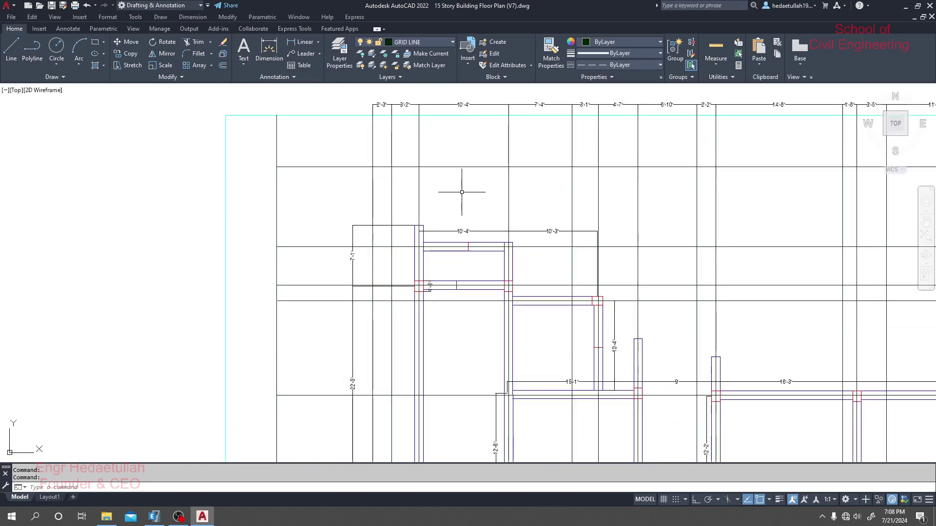
{"action": "middle_click_drag", "start_coordinate": [461, 188], "coordinate": [344, 161]}
{"action": "scroll", "coordinate": [461, 205], "scroll_direction": "down", "scroll_amount": 2}
{"action": "scroll", "coordinate": [373, 219], "scroll_direction": "down", "scroll_amount": 2}
{"action": "middle_click_drag", "start_coordinate": [379, 267], "coordinate": [386, 221]}
{"action": "middle_click_drag", "start_coordinate": [385, 264], "coordinate": [367, 301]}
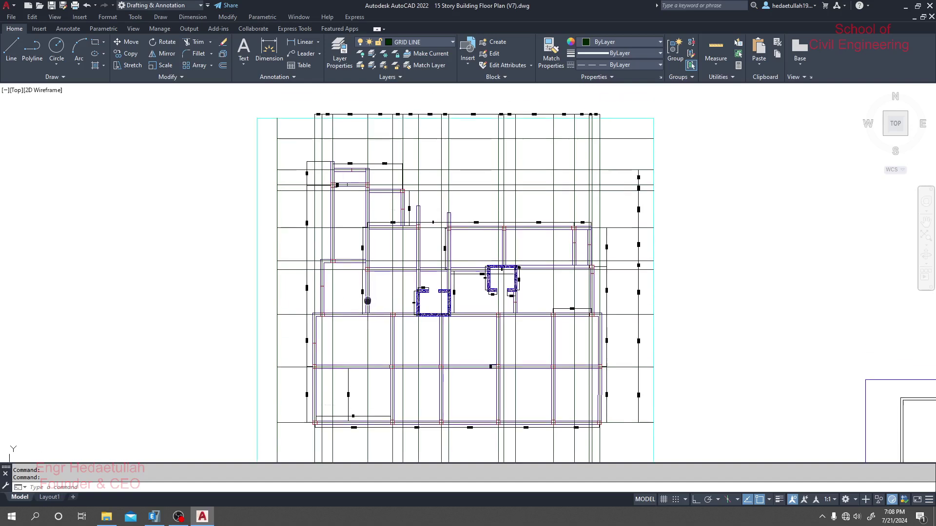
- Read the grid spacing dimensions along the upper edge of the structural layout from one end to the other
{"action": "scroll", "coordinate": [324, 150], "scroll_direction": "up", "scroll_amount": 5}
{"action": "middle_click_drag", "start_coordinate": [238, 117], "coordinate": [175, 234]}
{"action": "scroll", "coordinate": [270, 252], "scroll_direction": "up", "scroll_amount": 4}
{"action": "scroll", "coordinate": [182, 226], "scroll_direction": "down", "scroll_amount": 2}
{"action": "scroll", "coordinate": [299, 217], "scroll_direction": "down", "scroll_amount": 6}
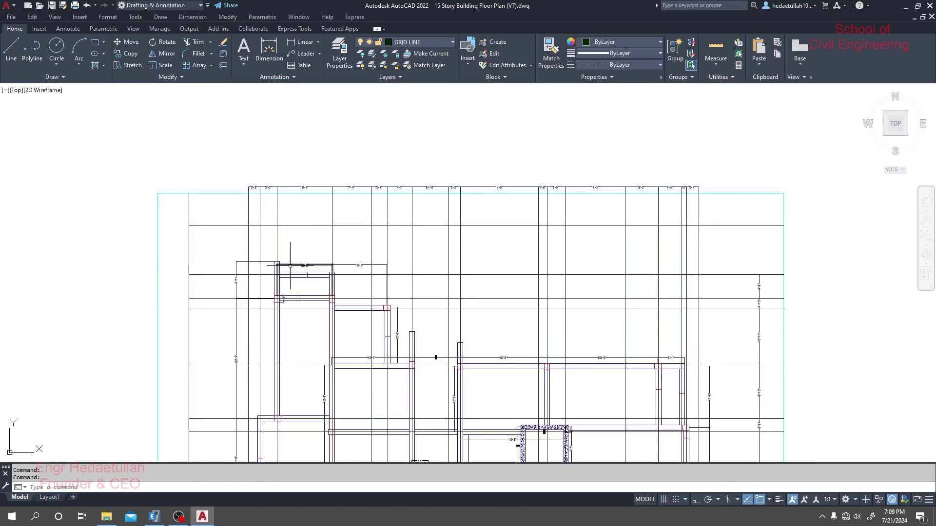
{"action": "middle_click_drag", "start_coordinate": [290, 266], "coordinate": [424, 195]}
{"action": "scroll", "coordinate": [564, 129], "scroll_direction": "up", "scroll_amount": 5}
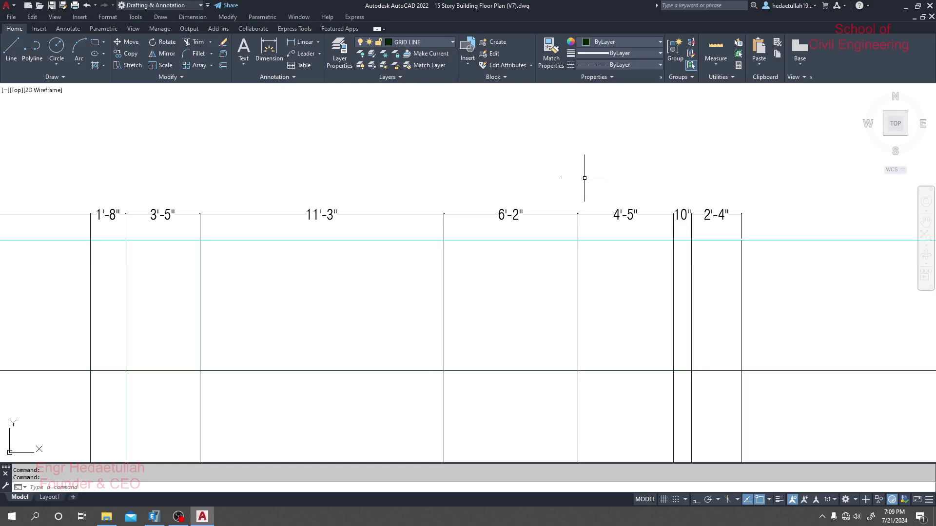
{"action": "scroll", "coordinate": [727, 225], "scroll_direction": "down", "scroll_amount": 3}
{"action": "scroll", "coordinate": [668, 292], "scroll_direction": "down", "scroll_amount": 2}
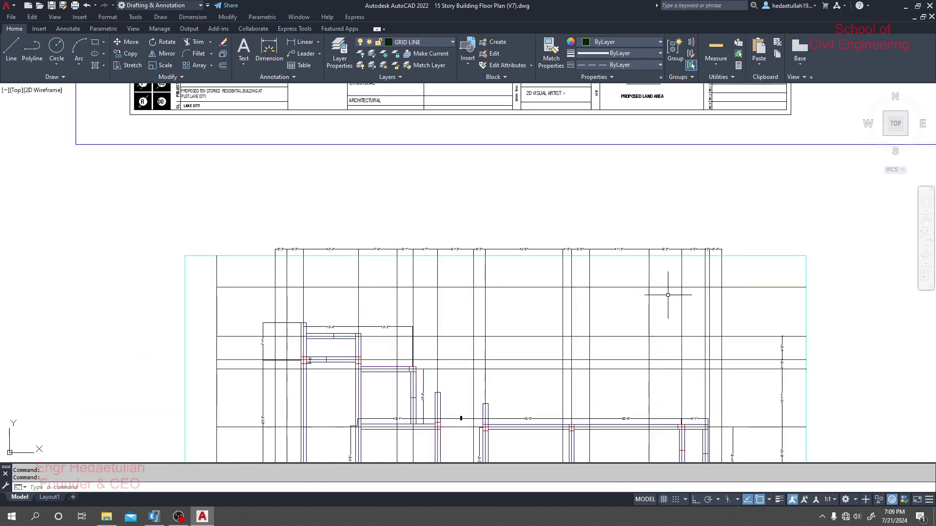
- Inspect the lift core shear walls and their dimensions in the middle of the structural layout
{"action": "middle_click_drag", "start_coordinate": [668, 295], "coordinate": [711, 112]}
{"action": "middle_click_drag", "start_coordinate": [564, 351], "coordinate": [568, 269]}
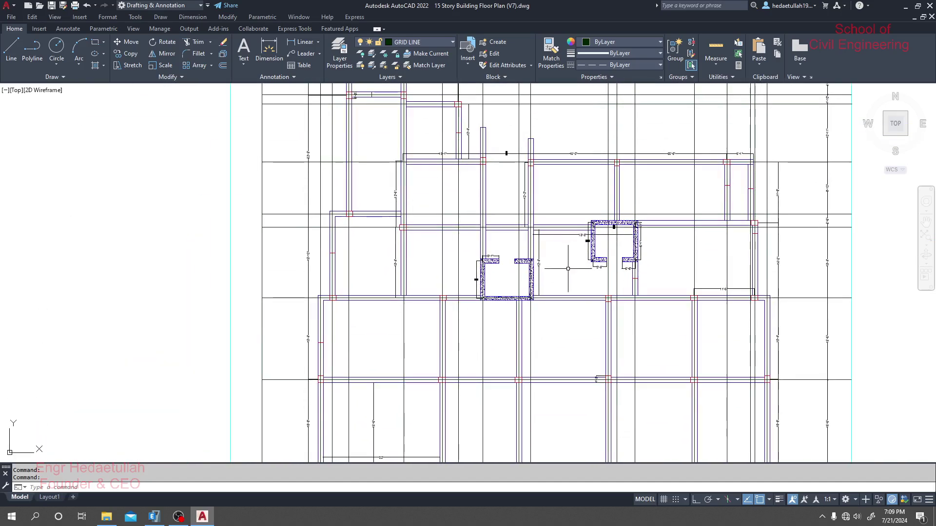
{"action": "scroll", "coordinate": [567, 269], "scroll_direction": "up", "scroll_amount": 4}
{"action": "scroll", "coordinate": [424, 256], "scroll_direction": "up", "scroll_amount": 2}
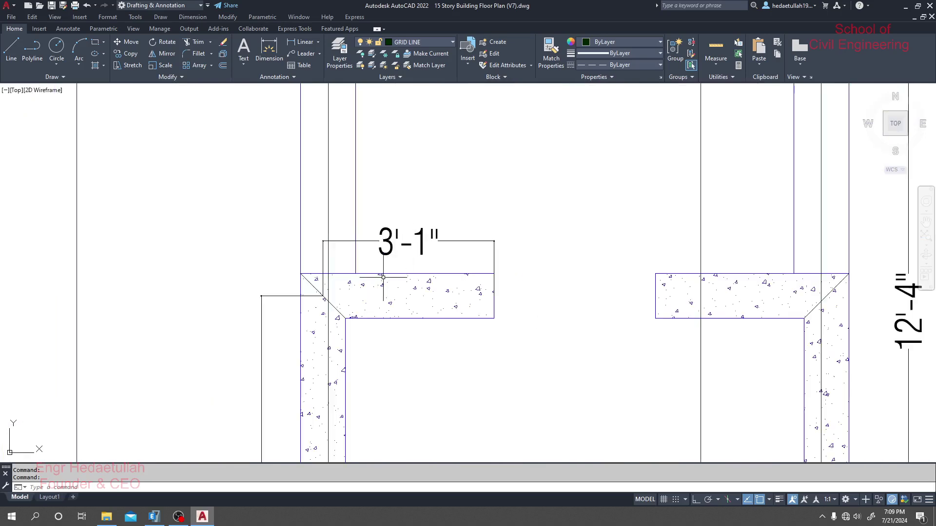
{"action": "scroll", "coordinate": [409, 232], "scroll_direction": "down", "scroll_amount": 6}
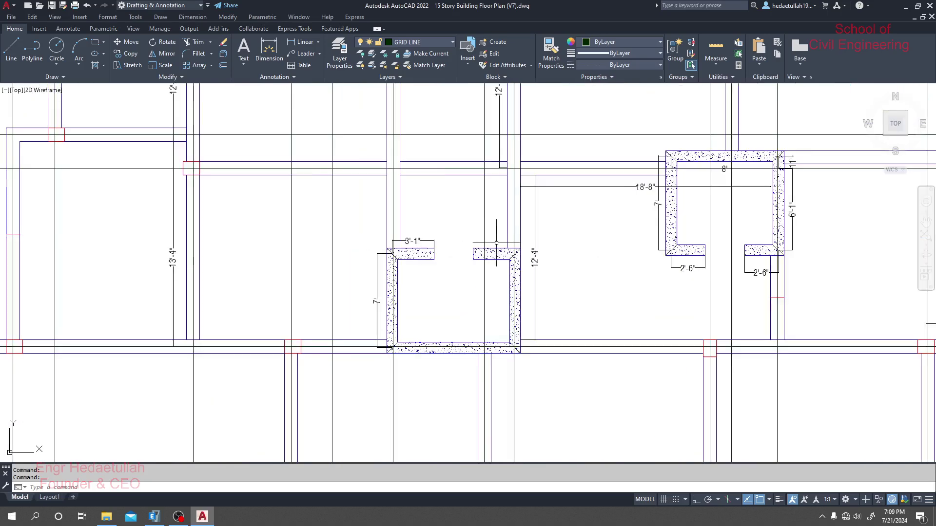
- Examine the structural layout's bays and lift cores, and read the grid-line spacings along its upper edge from one end to the other
{"action": "middle_click_drag", "start_coordinate": [439, 336], "coordinate": [459, 288]}
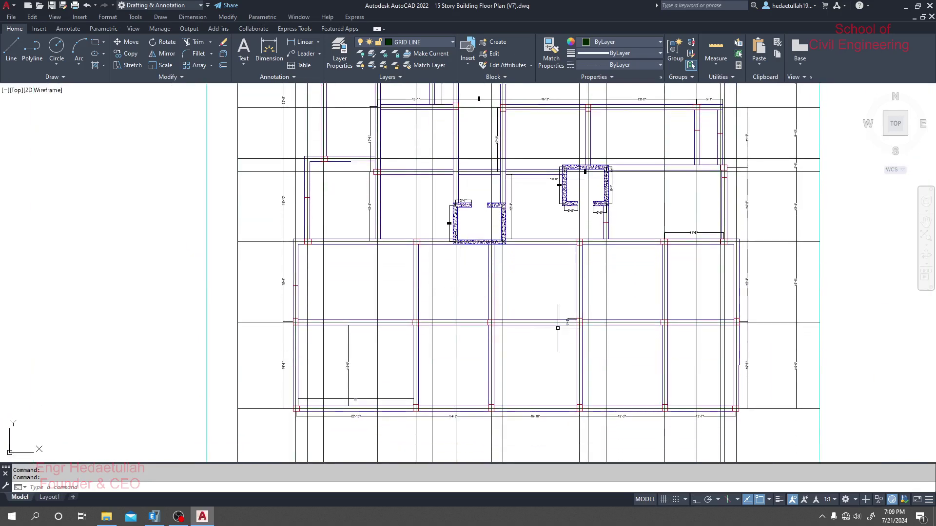
{"action": "middle_click_drag", "start_coordinate": [558, 328], "coordinate": [527, 318]}
{"action": "middle_click_drag", "start_coordinate": [340, 247], "coordinate": [345, 359]}
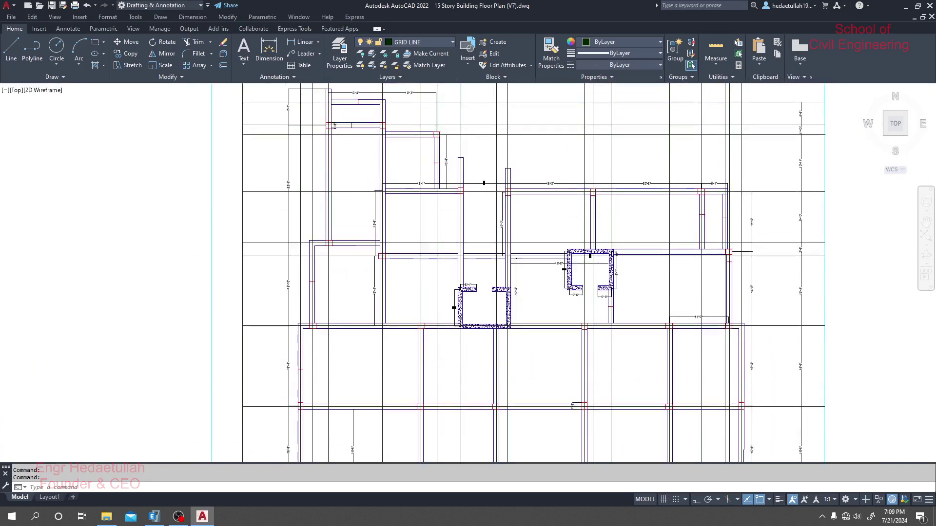
{"action": "middle_click_drag", "start_coordinate": [379, 173], "coordinate": [362, 288]}
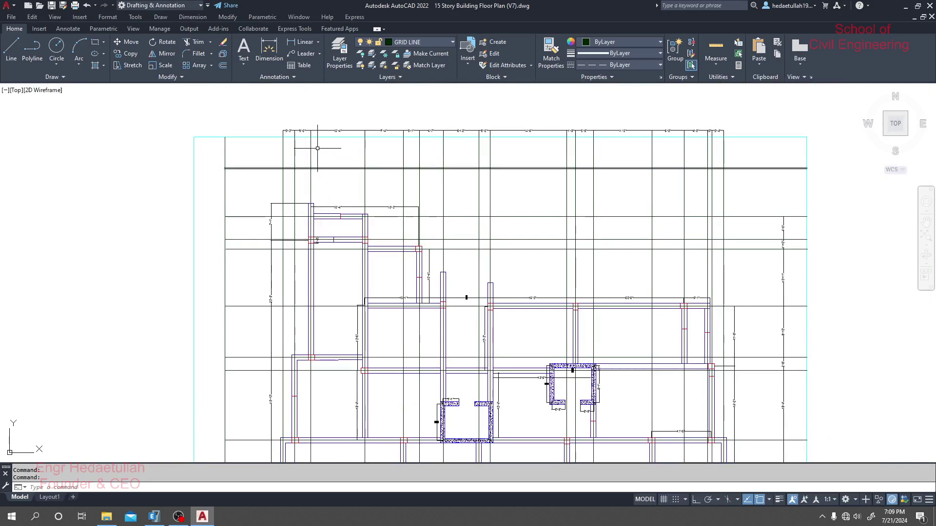
{"action": "scroll", "coordinate": [312, 146], "scroll_direction": "up", "scroll_amount": 3}
{"action": "middle_click_drag", "start_coordinate": [309, 146], "coordinate": [293, 178]}
{"action": "scroll", "coordinate": [508, 183], "scroll_direction": "down", "scroll_amount": 3}
{"action": "middle_click_drag", "start_coordinate": [491, 203], "coordinate": [308, 207]}
{"action": "scroll", "coordinate": [254, 195], "scroll_direction": "up", "scroll_amount": 2}
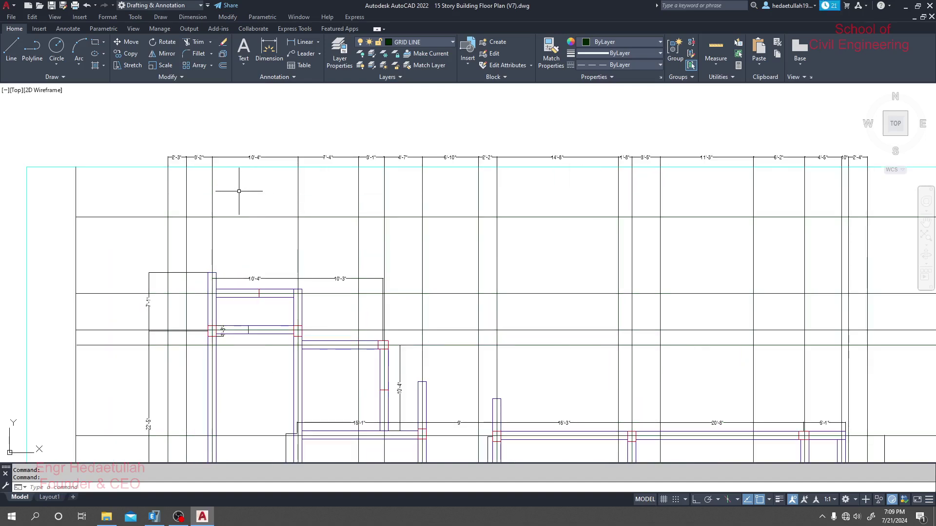
{"action": "middle_click_drag", "start_coordinate": [229, 203], "coordinate": [228, 203]}
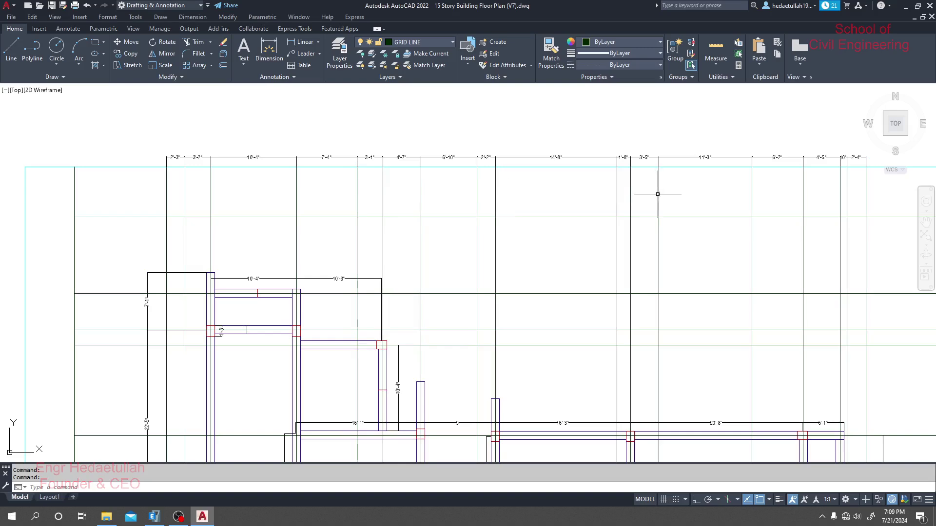
{"action": "middle_click_drag", "start_coordinate": [671, 196], "coordinate": [526, 195]}
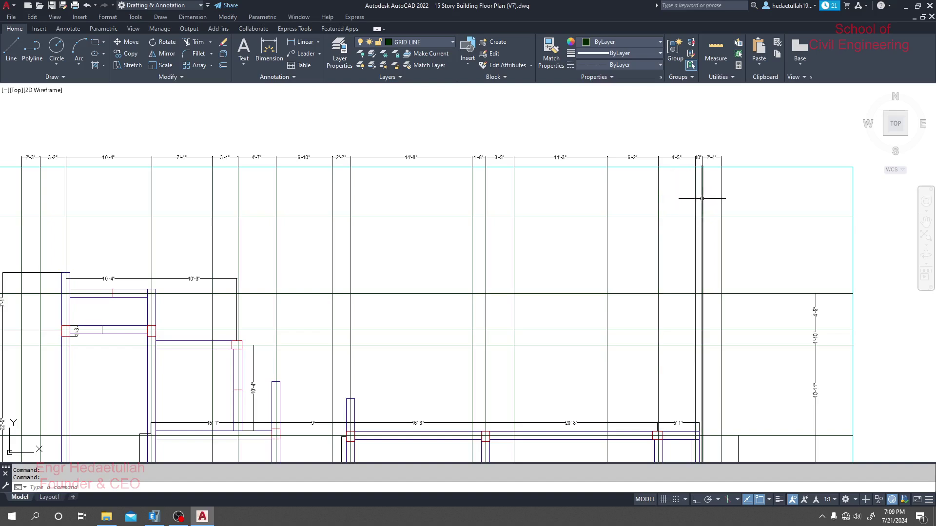
{"action": "middle_click_drag", "start_coordinate": [721, 192], "coordinate": [720, 192]}
{"action": "scroll", "coordinate": [766, 152], "scroll_direction": "down", "scroll_amount": 4}
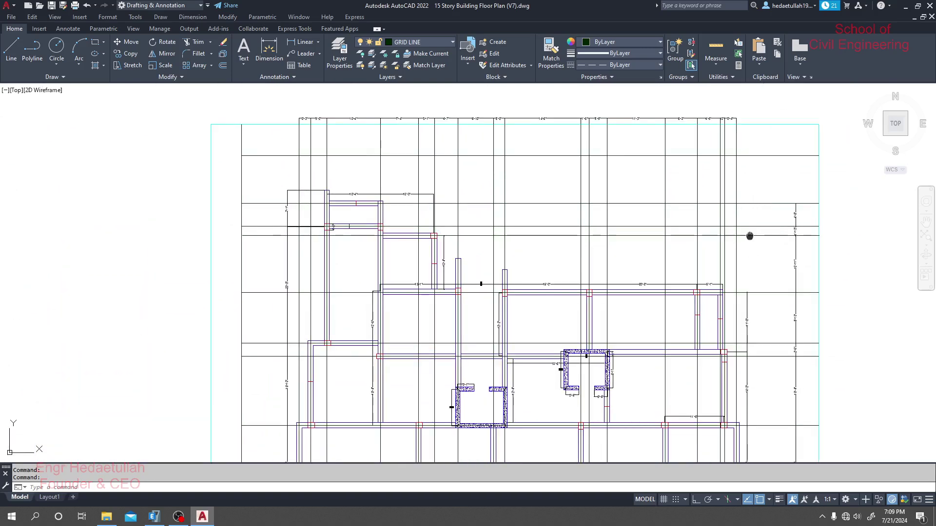
{"action": "mouse_move", "coordinate": [773, 261]}
{"action": "middle_mouse_down"}
{"action": "mouse_move", "coordinate": [748, 142]}
{"action": "mouse_move", "coordinate": [772, 295]}
{"action": "mouse_move", "coordinate": [760, 281]}
{"action": "middle_mouse_up"}
{"action": "scroll", "coordinate": [679, 247], "scroll_direction": "up", "scroll_amount": 3}
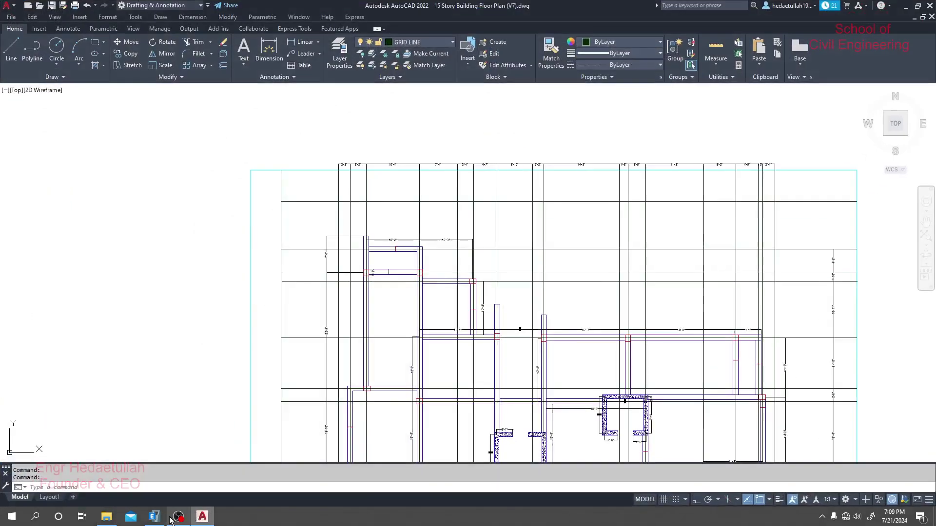
- Switch to ETABS and shrink its window so the plan view sits side by side with the AutoCAD drawing
{"action": "left_click", "coordinate": [154, 517]}
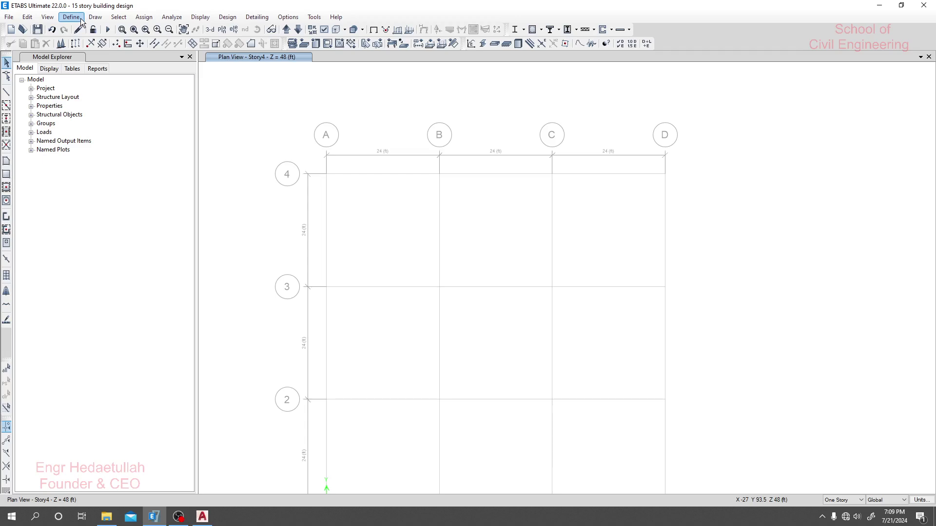
{"action": "double_click", "coordinate": [386, 6]}
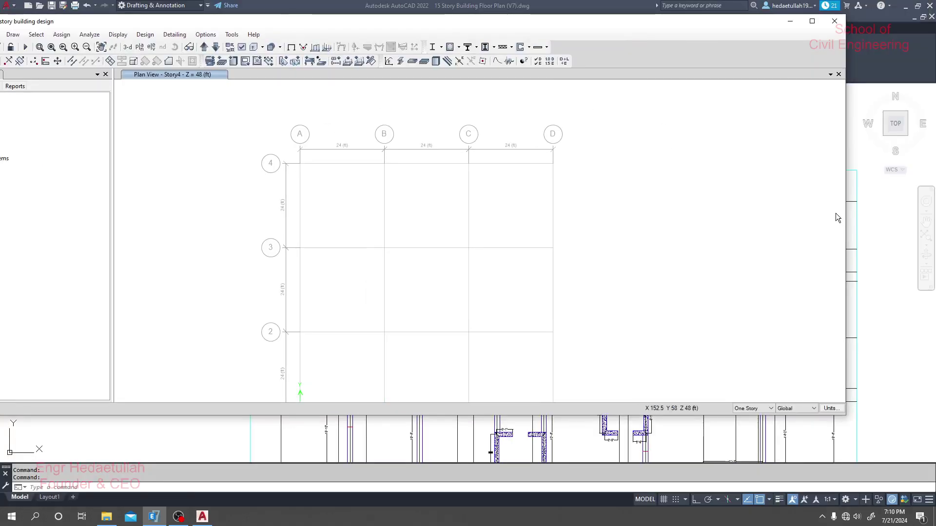
{"action": "left_click_drag", "start_coordinate": [845, 212], "coordinate": [497, 239]}
{"action": "left_click", "coordinate": [41, 74]}
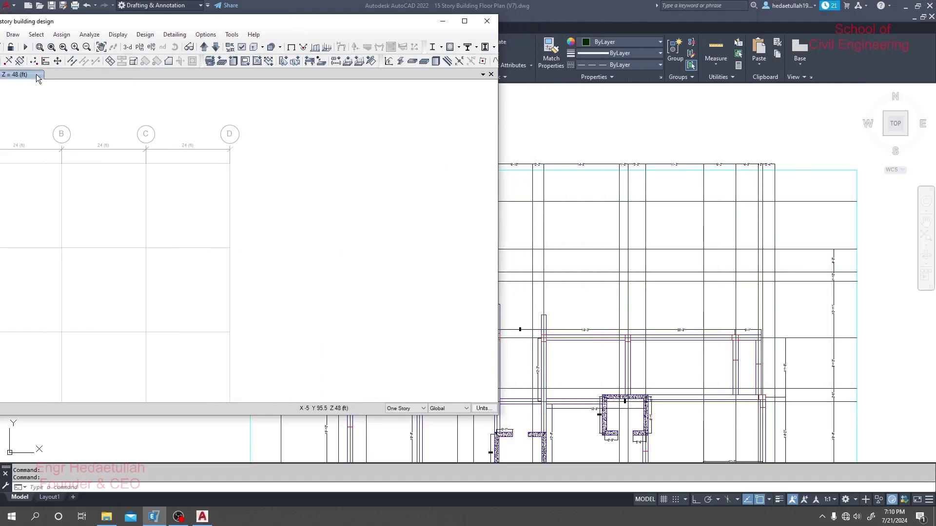
{"action": "left_click_drag", "start_coordinate": [266, 22], "coordinate": [302, 8]}
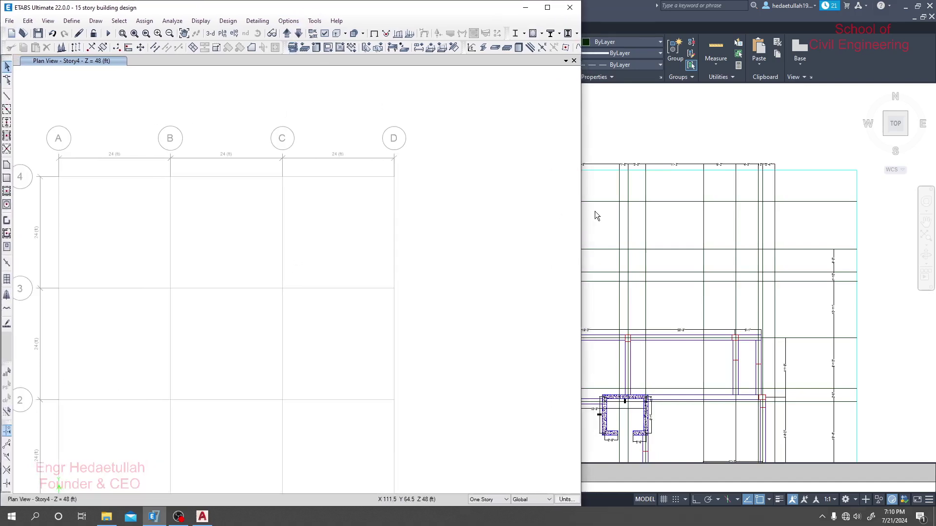
{"action": "left_click_drag", "start_coordinate": [584, 211], "coordinate": [463, 211]}
{"action": "middle_click_drag", "start_coordinate": [368, 246], "coordinate": [353, 215]}
{"action": "right_click", "coordinate": [263, 196]}
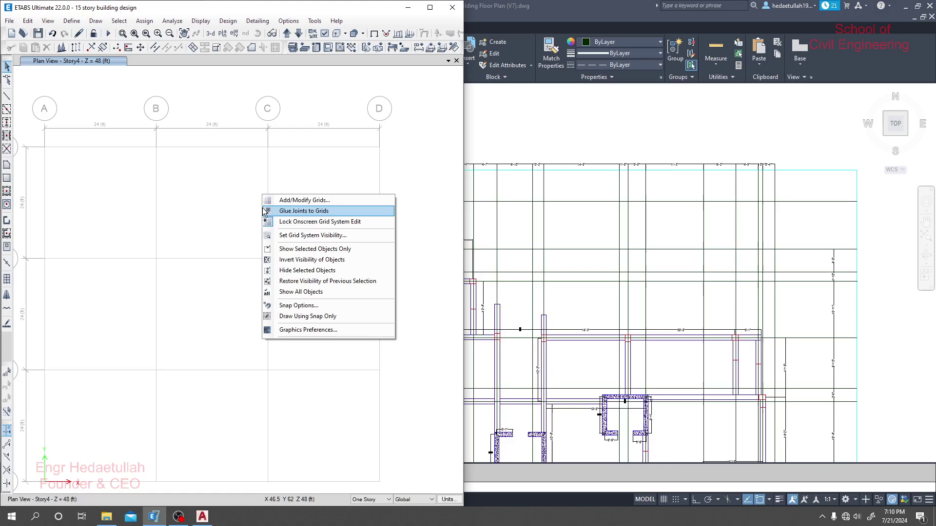
{"action": "left_click", "coordinate": [200, 160]}
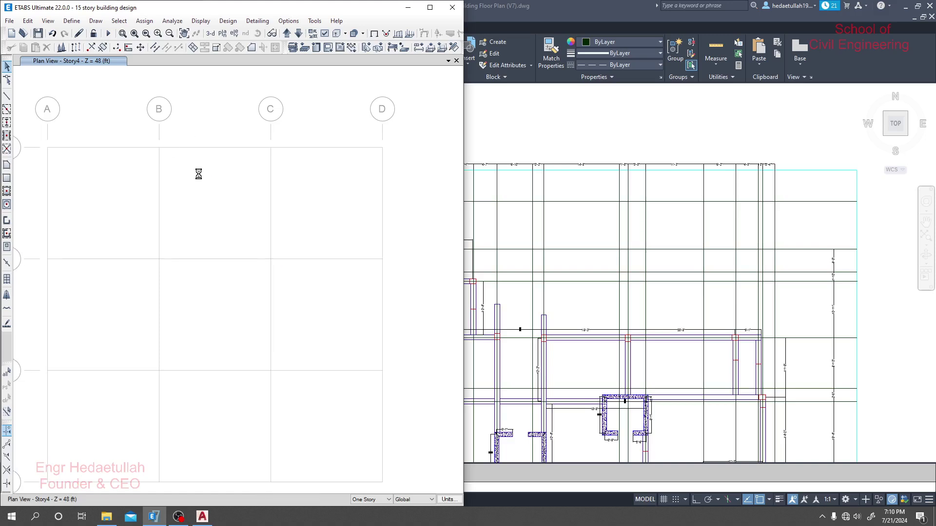
{"action": "left_click", "coordinate": [429, 8]}
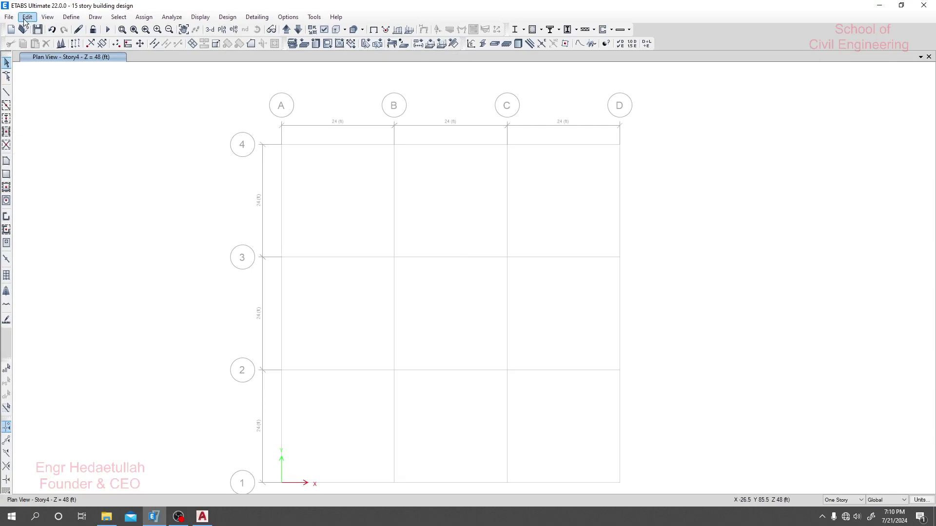
{"action": "left_click", "coordinate": [26, 17]}
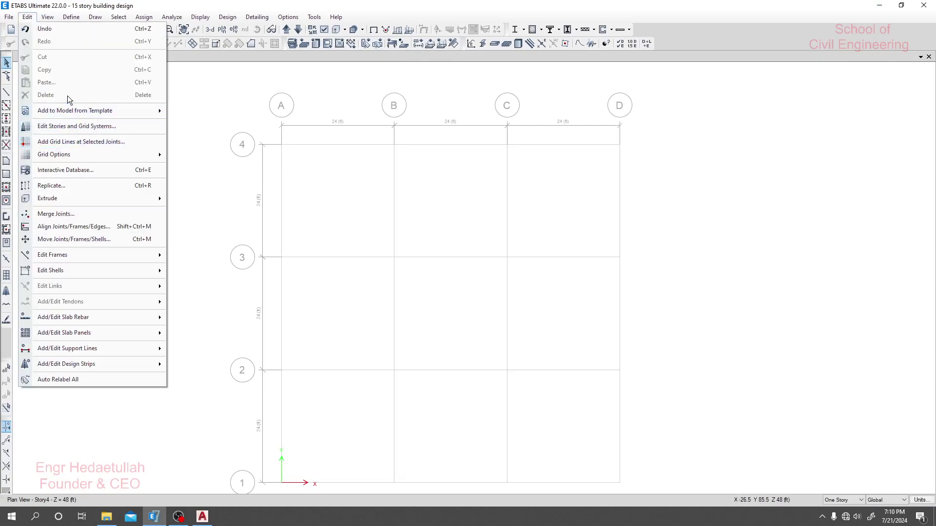
{"action": "left_click", "coordinate": [87, 128]}
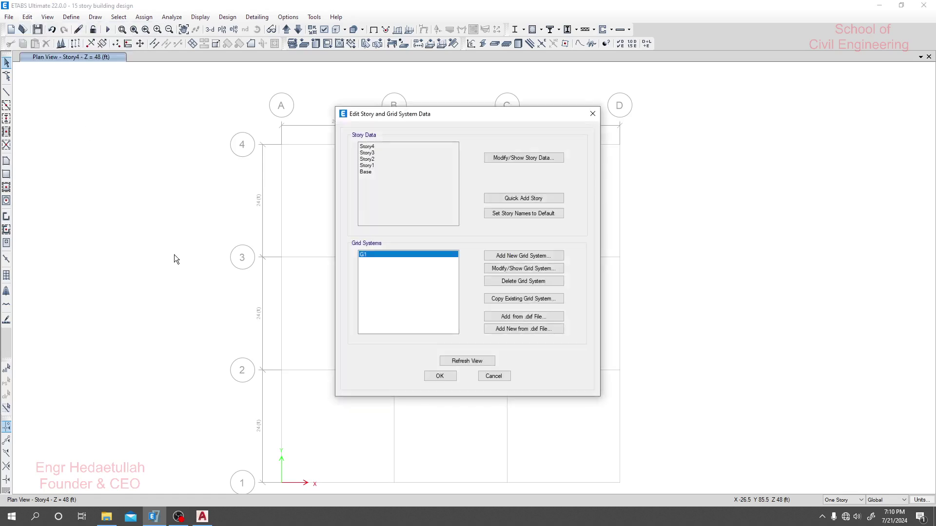
{"action": "left_click", "coordinate": [494, 377]}
- Review the story list and the data of grid system G1, and close both dialogs
{"action": "right_click", "coordinate": [273, 145]}
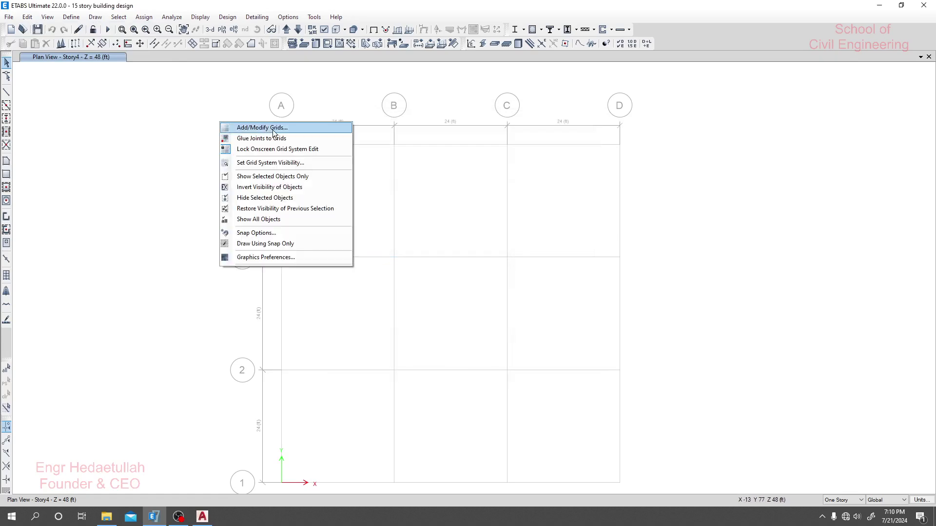
{"action": "left_click", "coordinate": [274, 129]}
{"action": "left_click_drag", "start_coordinate": [466, 116], "coordinate": [190, 111]}
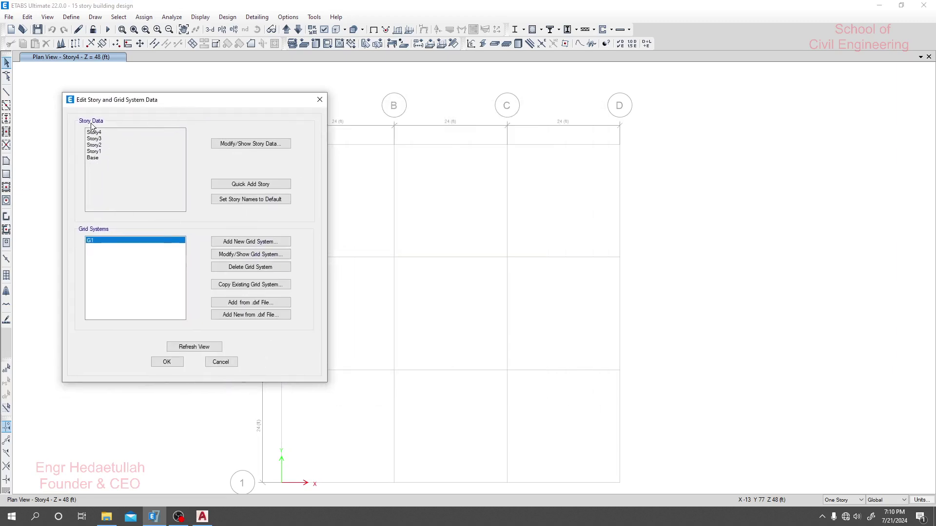
{"action": "left_click", "coordinate": [264, 254]}
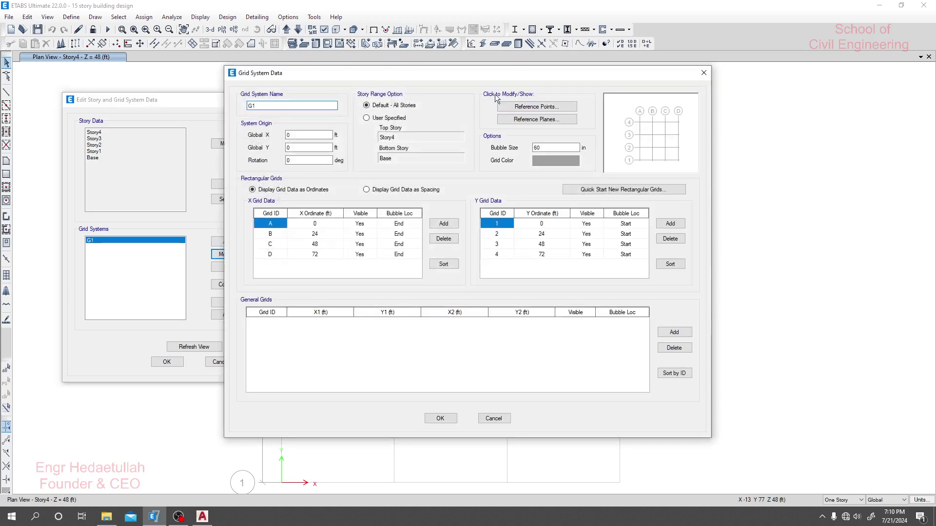
{"action": "left_click_drag", "start_coordinate": [345, 77], "coordinate": [275, 72]}
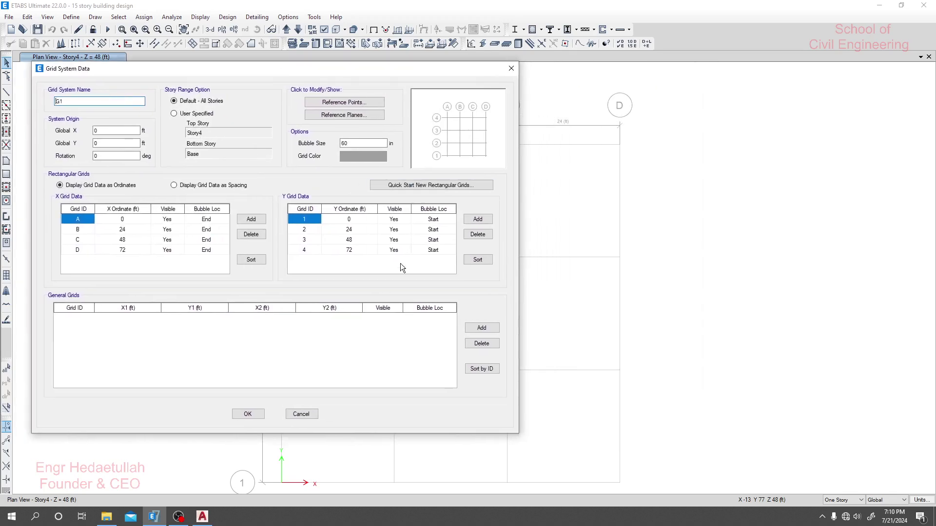
{"action": "left_click", "coordinate": [300, 415]}
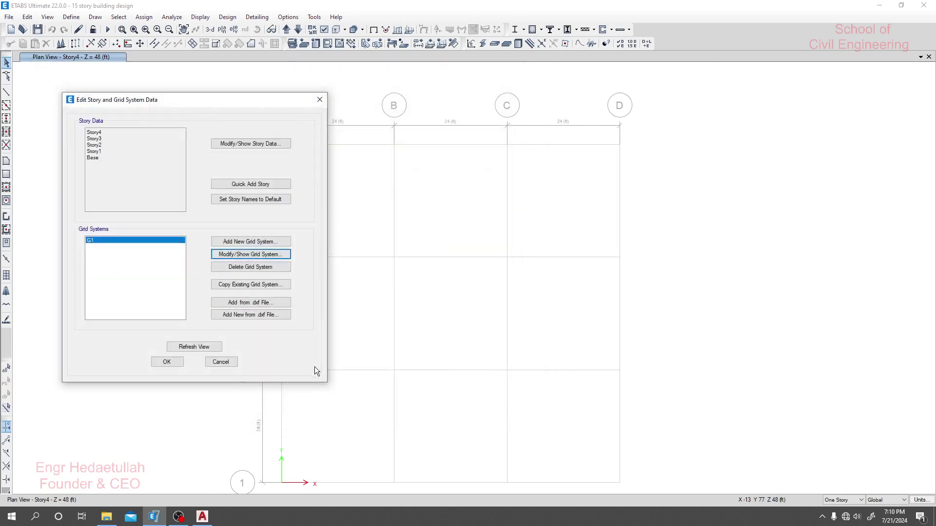
{"action": "left_click", "coordinate": [220, 362]}
- Restore the ETABS window beside the AutoCAD drawing with the whole default grid in view
{"action": "double_click", "coordinate": [654, 7]}
{"action": "mouse_move", "coordinate": [231, 9]}
{"action": "left_mouse_down"}
{"action": "mouse_move", "coordinate": [414, 31]}
{"action": "mouse_move", "coordinate": [300, 30]}
{"action": "mouse_move", "coordinate": [312, 1]}
{"action": "mouse_move", "coordinate": [327, 8]}
{"action": "mouse_move", "coordinate": [271, 12]}
{"action": "left_mouse_up"}
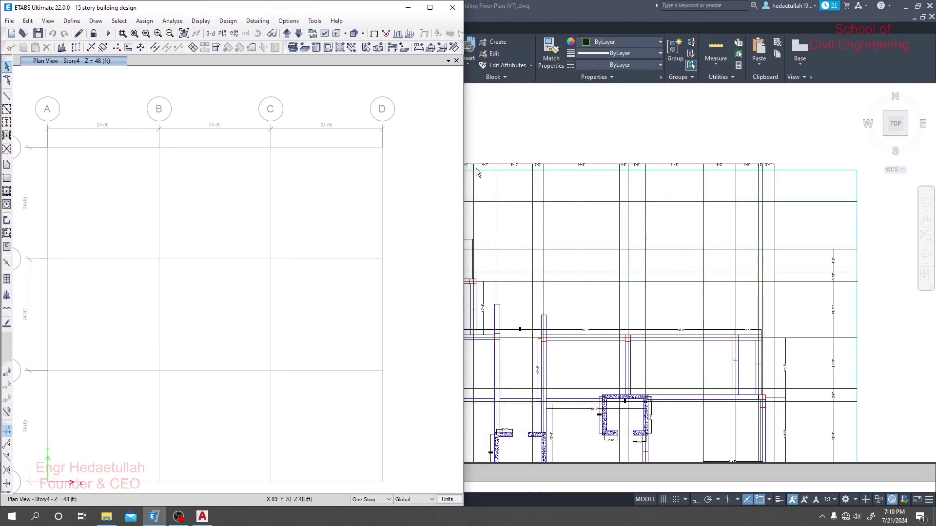
{"action": "middle_click_drag", "start_coordinate": [294, 225], "coordinate": [324, 200]}
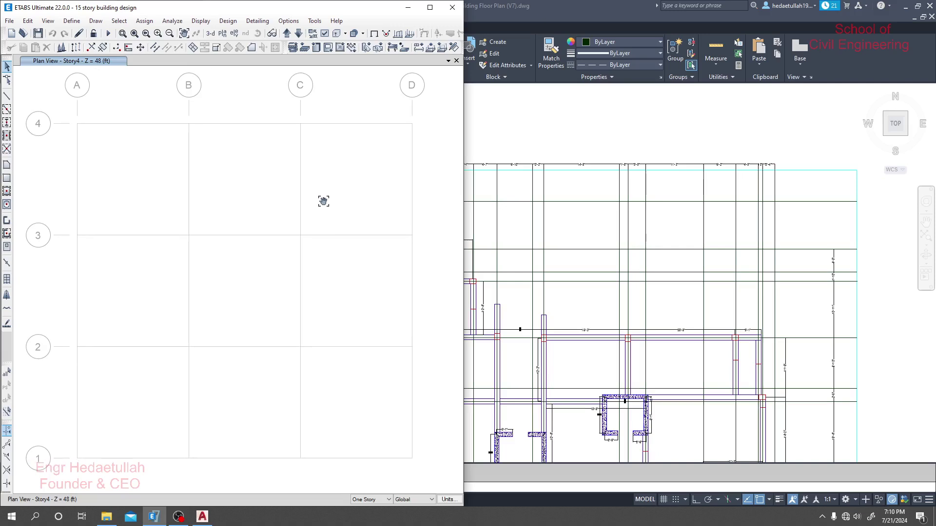
- Open the data of grid system G1 for modification from the story and grid system settings
{"action": "right_click", "coordinate": [104, 121]}
{"action": "left_click", "coordinate": [130, 125]}
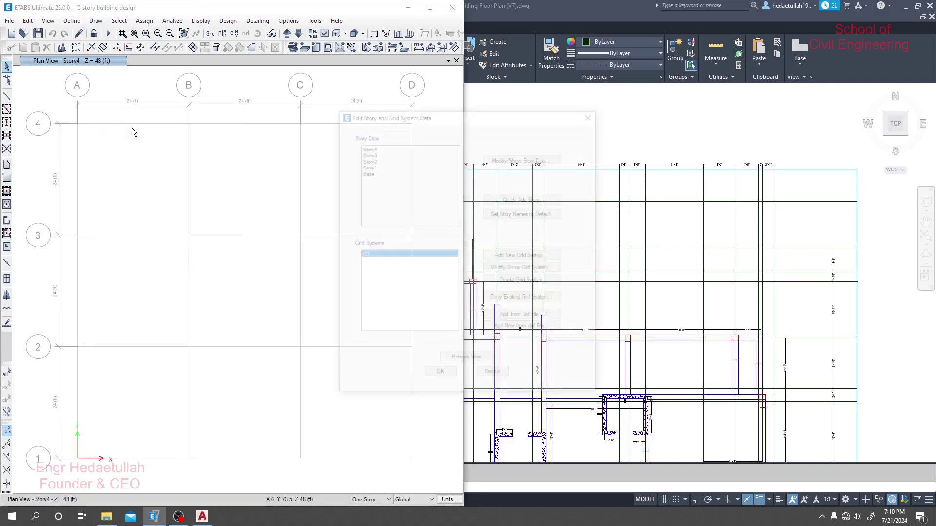
{"action": "left_click_drag", "start_coordinate": [252, 103], "coordinate": [219, 98]}
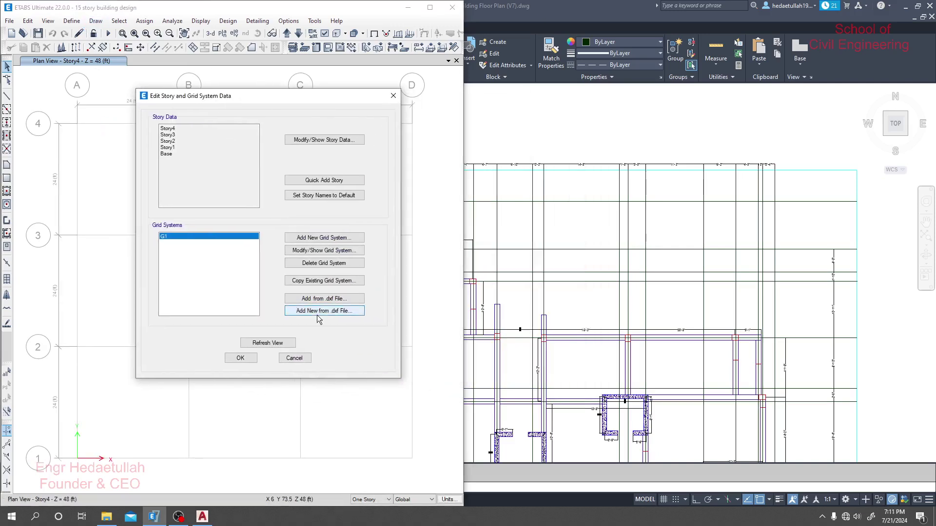
{"action": "left_click", "coordinate": [317, 251]}
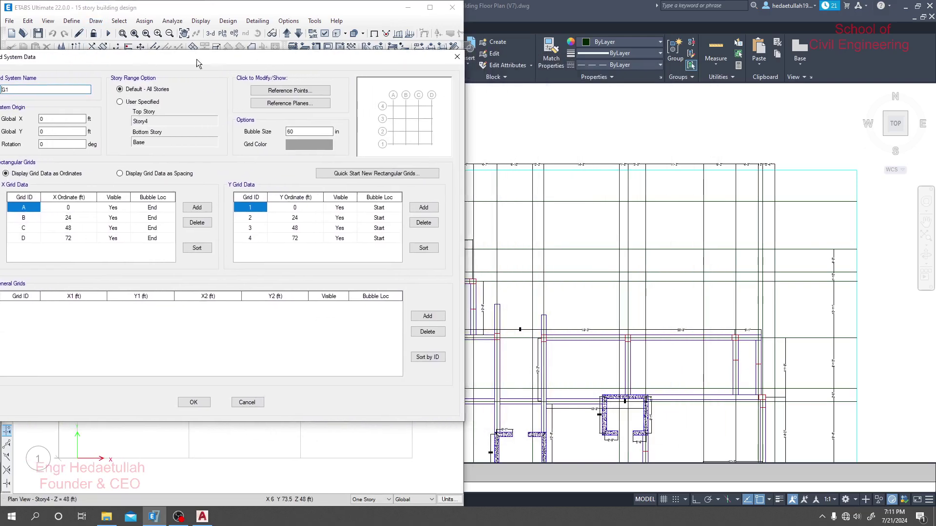
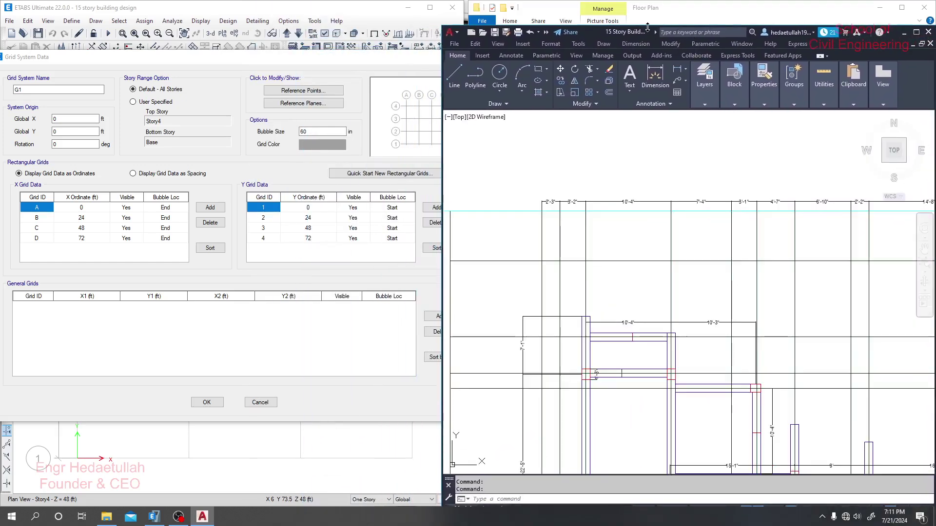
- Place the AutoCAD window beside the Grid System Data dialog and show the first grid spacings along the drawing's upper edge
{"action": "left_click_drag", "start_coordinate": [648, 31], "coordinate": [649, 6]}
{"action": "mouse_move", "coordinate": [646, 256]}
{"action": "middle_mouse_down"}
{"action": "mouse_move", "coordinate": [628, 249]}
{"action": "mouse_move", "coordinate": [599, 195]}
{"action": "mouse_move", "coordinate": [541, 168]}
{"action": "mouse_move", "coordinate": [575, 198]}
{"action": "mouse_move", "coordinate": [527, 213]}
{"action": "mouse_move", "coordinate": [540, 226]}
{"action": "mouse_move", "coordinate": [539, 213]}
{"action": "middle_mouse_up"}
{"action": "scroll", "coordinate": [532, 293], "scroll_direction": "down", "scroll_amount": 5}
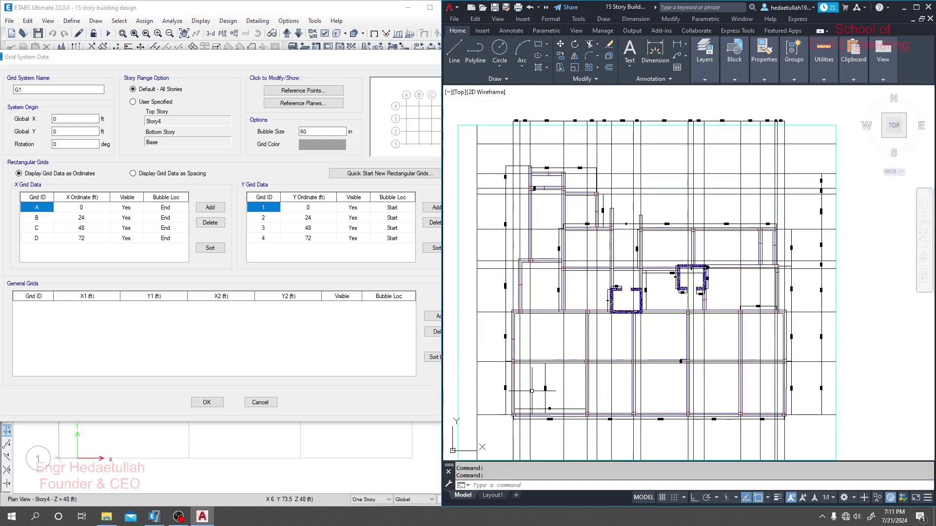
{"action": "scroll", "coordinate": [520, 252], "scroll_direction": "up", "scroll_amount": 3}
{"action": "middle_click_drag", "start_coordinate": [520, 252], "coordinate": [522, 131]}
{"action": "middle_click_drag", "start_coordinate": [531, 388], "coordinate": [544, 454]}
{"action": "scroll", "coordinate": [519, 208], "scroll_direction": "up", "scroll_amount": 4}
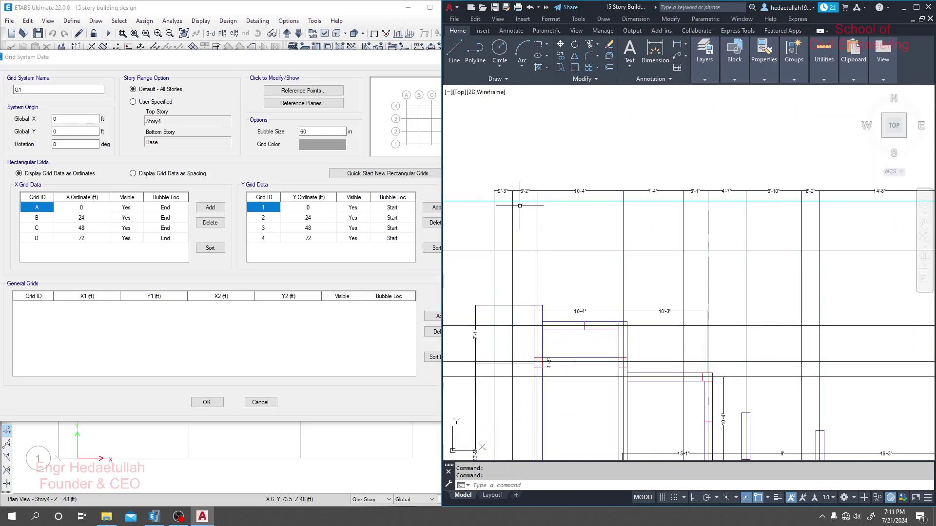
{"action": "middle_click_drag", "start_coordinate": [504, 203], "coordinate": [497, 168]}
{"action": "middle_click_drag", "start_coordinate": [570, 171], "coordinate": [558, 189]}
- Compare the G1 grid data displayed as spacing and as ordinates, and view the quick rectangular grid settings
{"action": "left_click", "coordinate": [228, 166]}
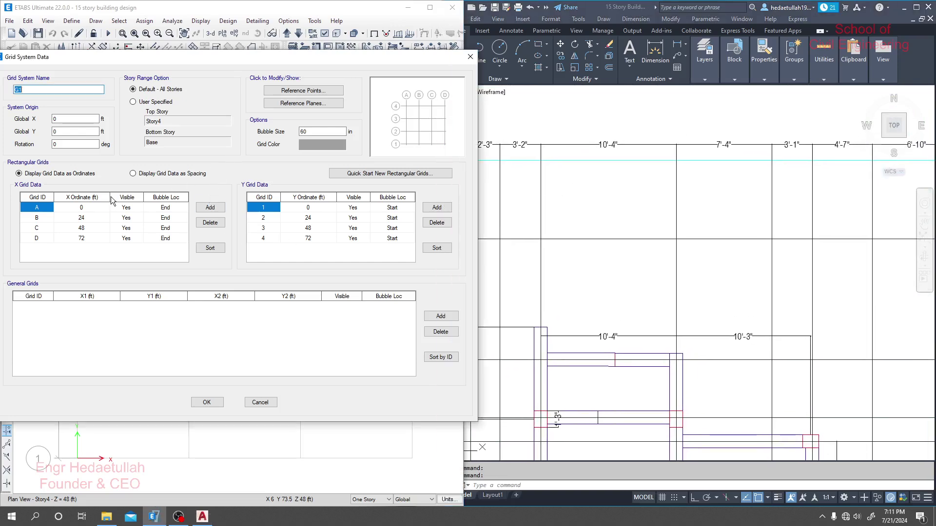
{"action": "left_click", "coordinate": [134, 174]}
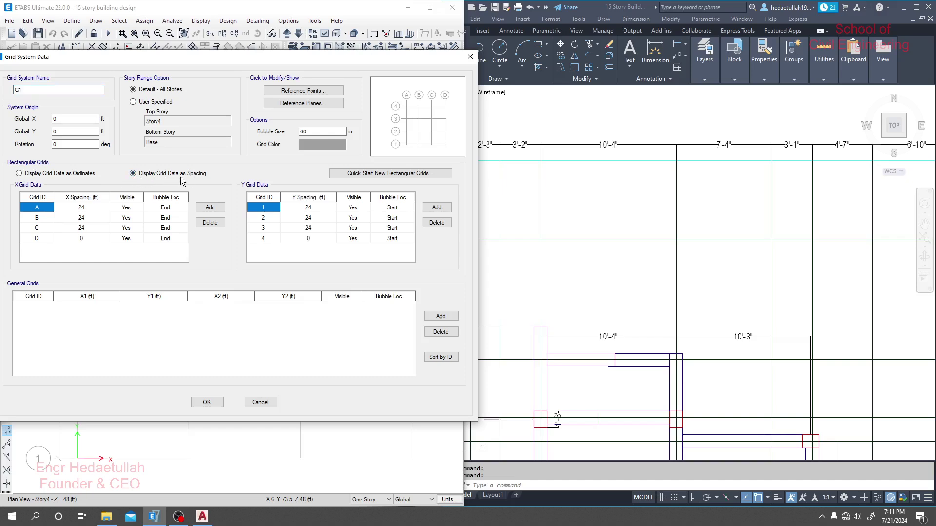
{"action": "left_click_drag", "start_coordinate": [320, 132], "coordinate": [291, 129]}
{"action": "left_click", "coordinate": [327, 130]}
{"action": "left_click", "coordinate": [386, 179]}
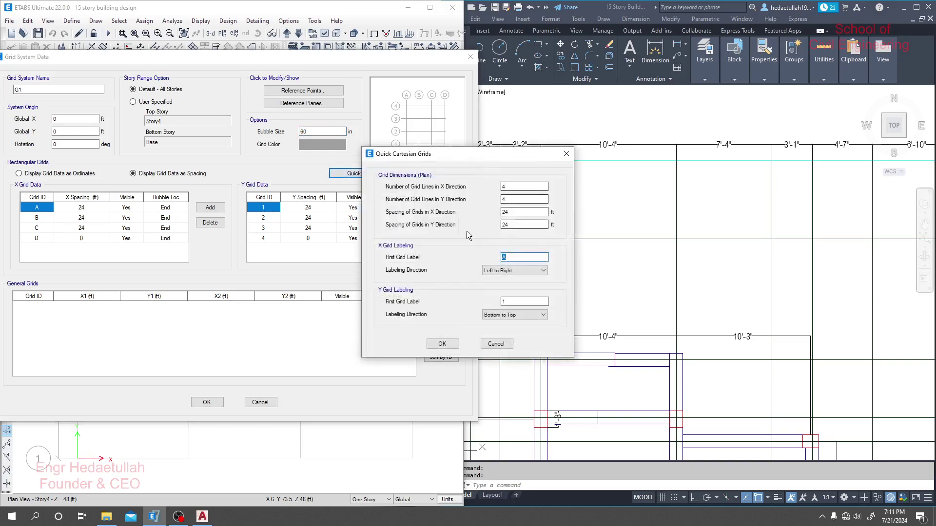
{"action": "left_click", "coordinate": [496, 344]}
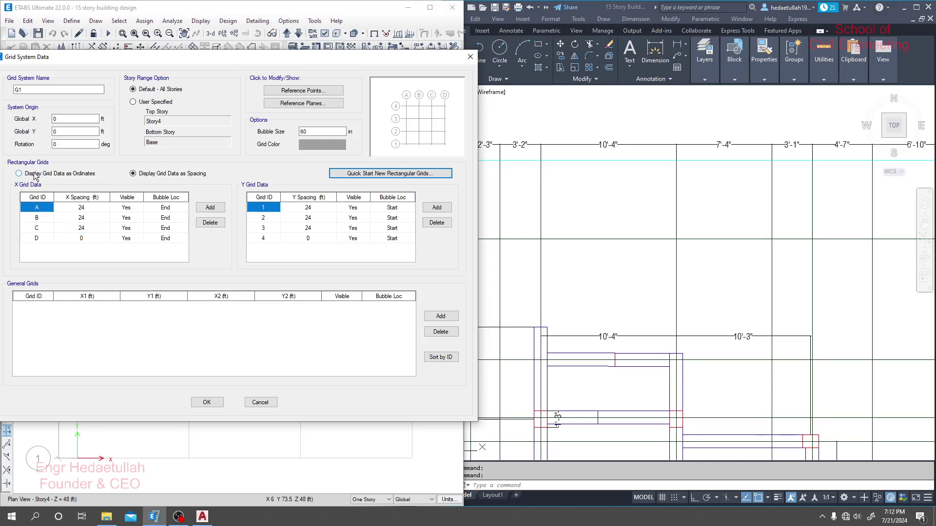
{"action": "left_click", "coordinate": [81, 178]}
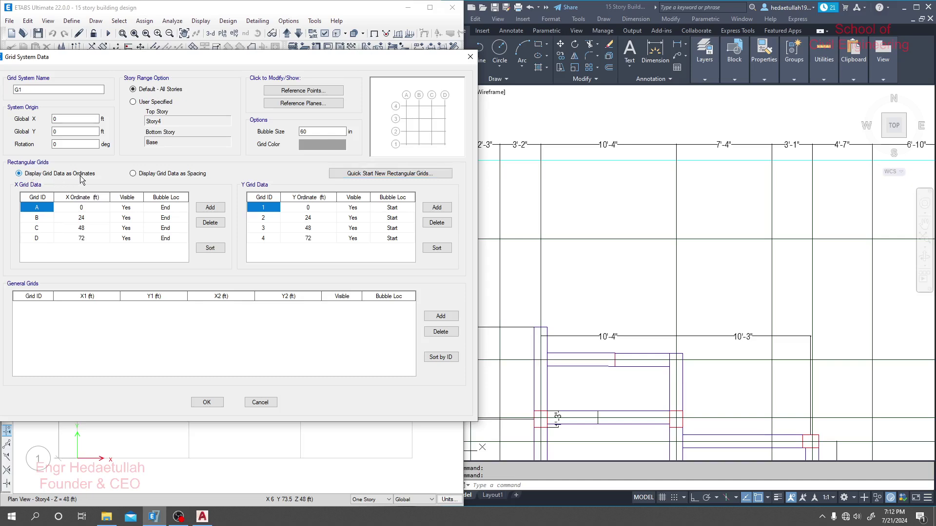
- Set the G1 grid data to display as spacing, with the Grid System Data dialog clear of the drawing's first dimensions
{"action": "left_click", "coordinate": [161, 175]}
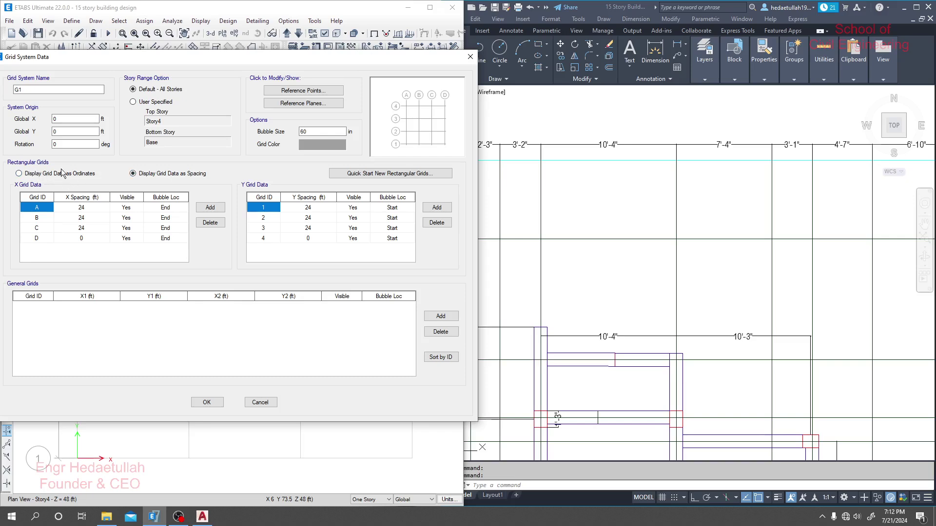
{"action": "left_click", "coordinate": [32, 176]}
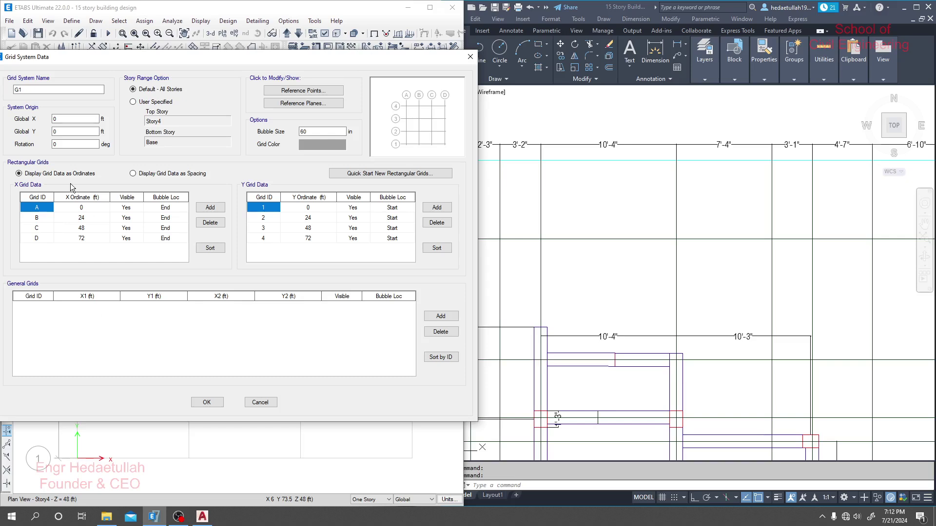
{"action": "left_click", "coordinate": [155, 176]}
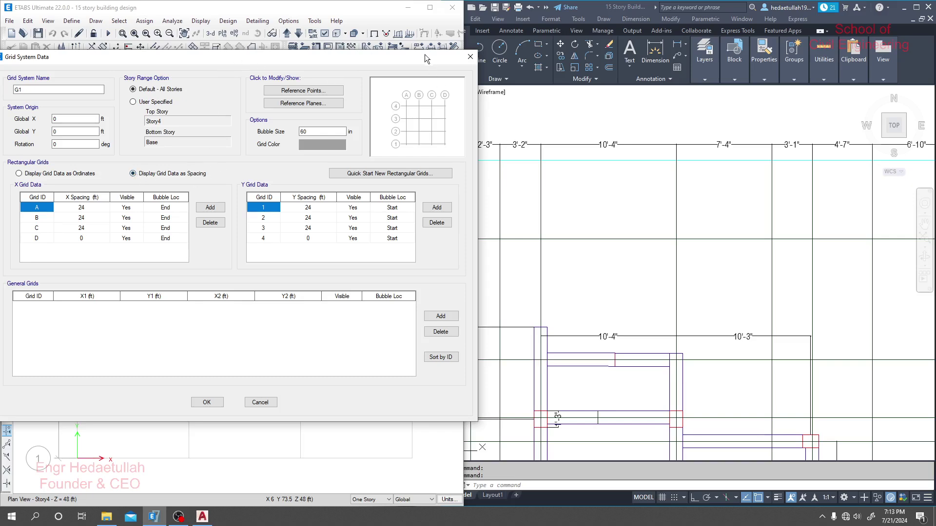
{"action": "left_click_drag", "start_coordinate": [425, 57], "coordinate": [397, 57]}
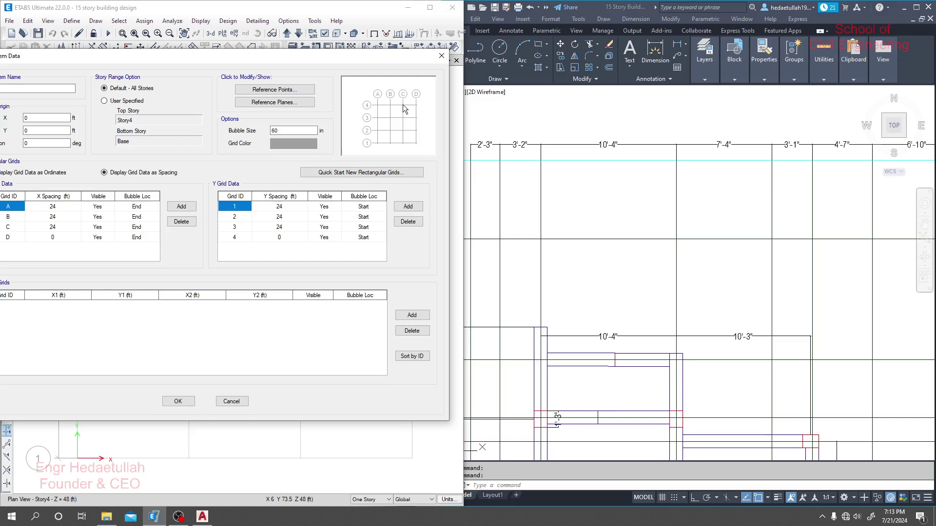
{"action": "left_click_drag", "start_coordinate": [313, 61], "coordinate": [331, 58]}
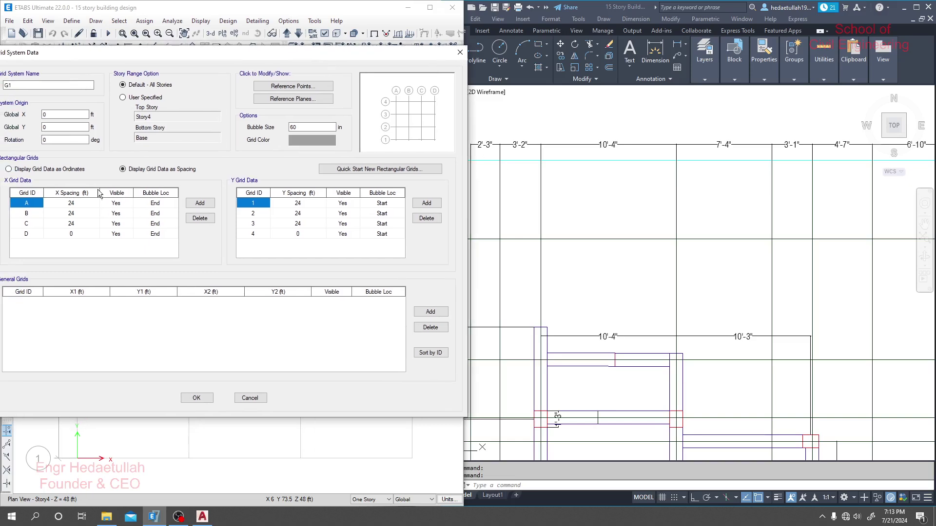
- Add two more Y grid lines after grid 4
{"action": "left_click", "coordinate": [37, 233]}
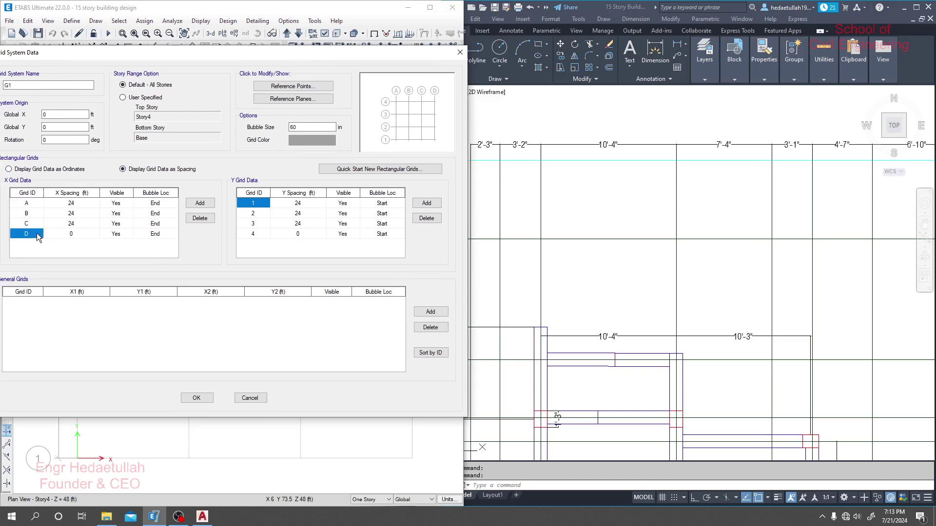
{"action": "left_click", "coordinate": [426, 203]}
{"action": "left_click", "coordinate": [426, 203]}
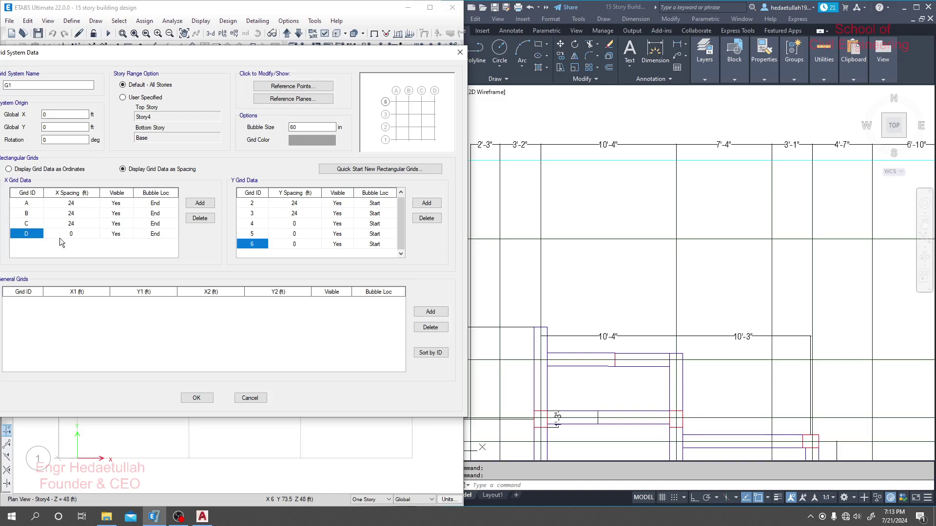
- Add seven more X grid lines after grid D
{"action": "mouse_move", "coordinate": [31, 237]}
{"action": "left_mouse_down"}
{"action": "mouse_move", "coordinate": [27, 205]}
{"action": "mouse_move", "coordinate": [32, 236]}
{"action": "left_mouse_up"}
{"action": "left_click", "coordinate": [198, 205]}
{"action": "left_click", "coordinate": [197, 205]}
{"action": "left_click", "coordinate": [197, 205]}
{"action": "left_click", "coordinate": [198, 204]}
{"action": "left_click", "coordinate": [197, 205]}
{"action": "left_click", "coordinate": [198, 205]}
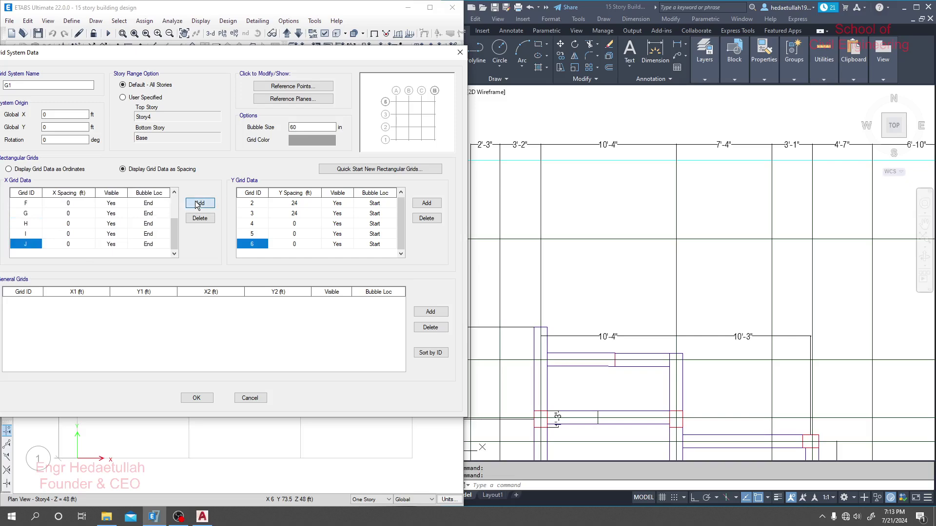
{"action": "left_click", "coordinate": [197, 205]}
{"action": "scroll", "coordinate": [170, 211], "scroll_direction": "up", "scroll_amount": 2}
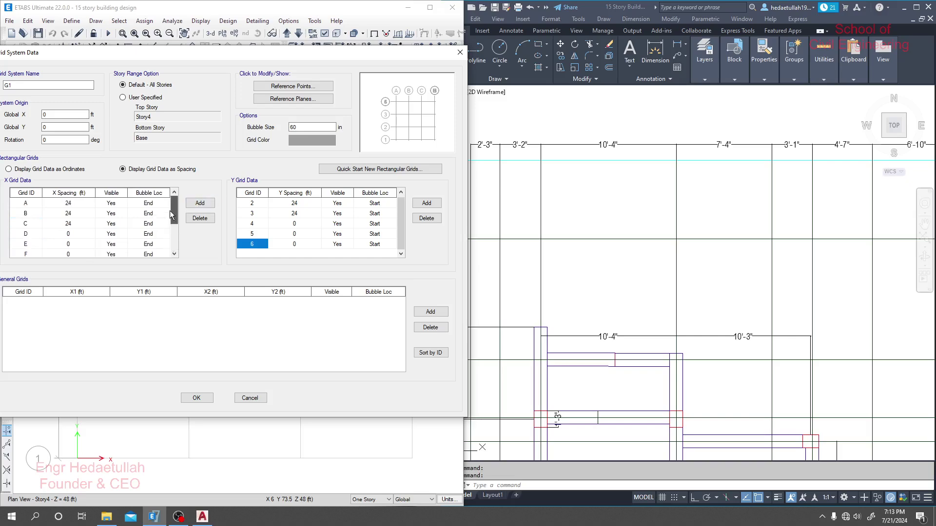
- Set the X spacing of grid A to 2'-3" and of grid B to 3'-2"
{"action": "left_click", "coordinate": [70, 204]}
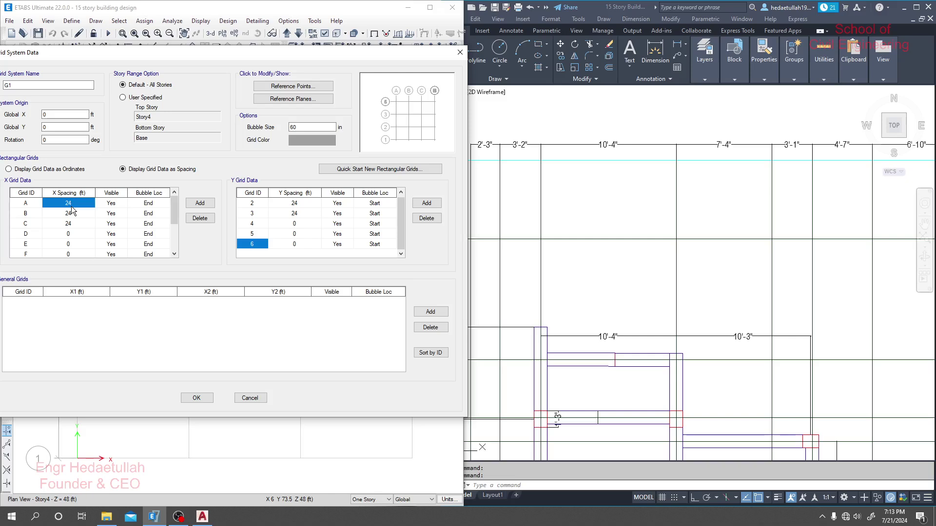
{"action": "left_click_drag", "start_coordinate": [212, 56], "coordinate": [209, 49]}
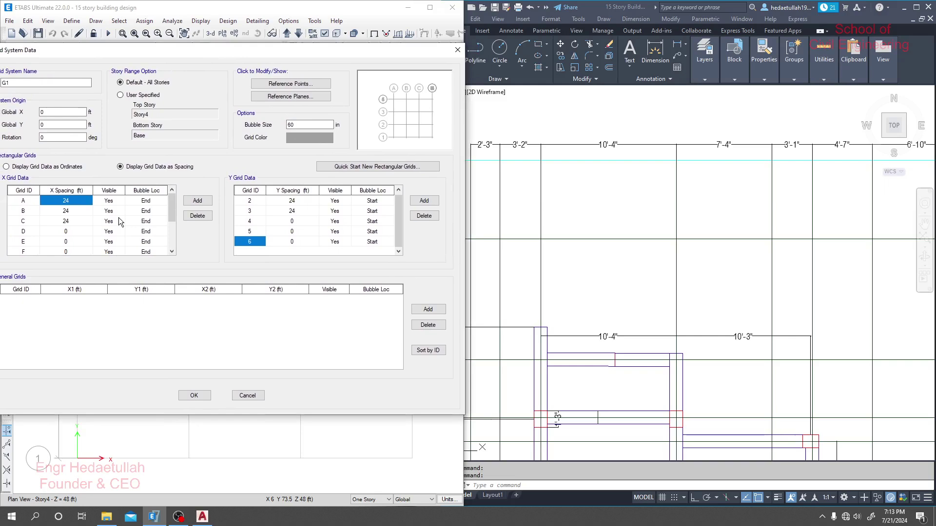
{"action": "type", "text": "2"}
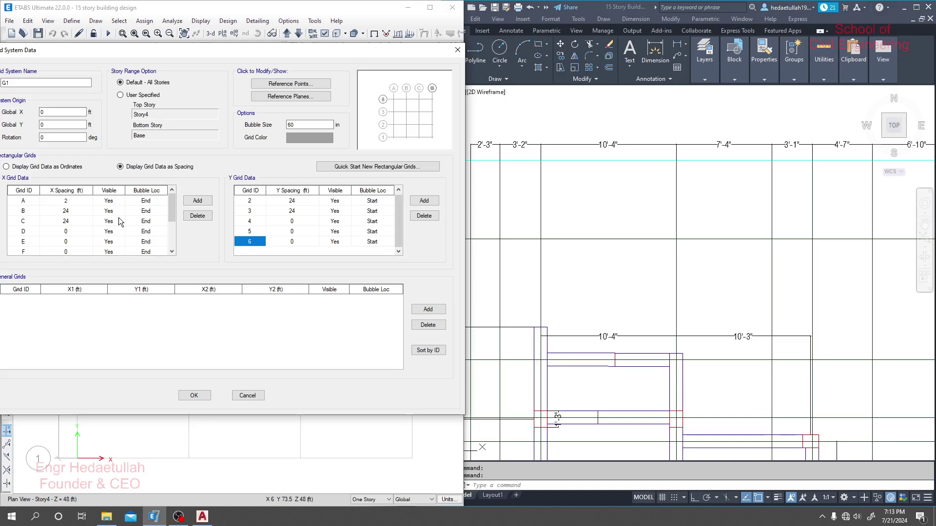
{"action": "type", "text": "1"}
{"action": "type", "text": "3"}
{"action": "key", "text": "Return"}
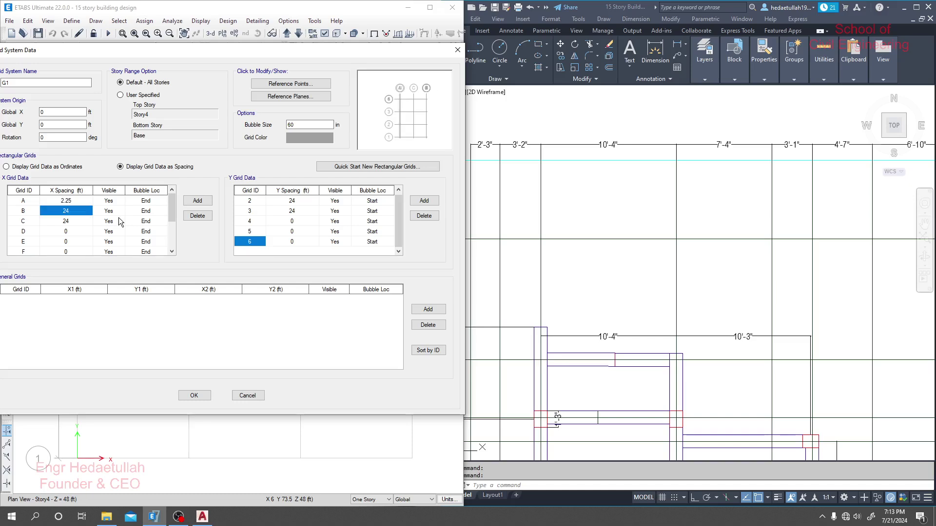
{"action": "type", "text": "3"}
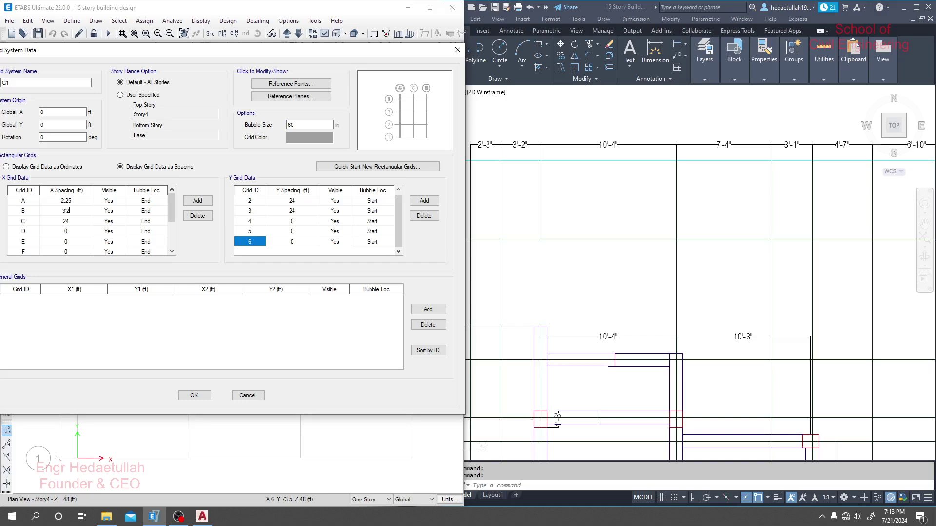
{"action": "type", "text": "'2"}
{"action": "key", "text": "Return"}
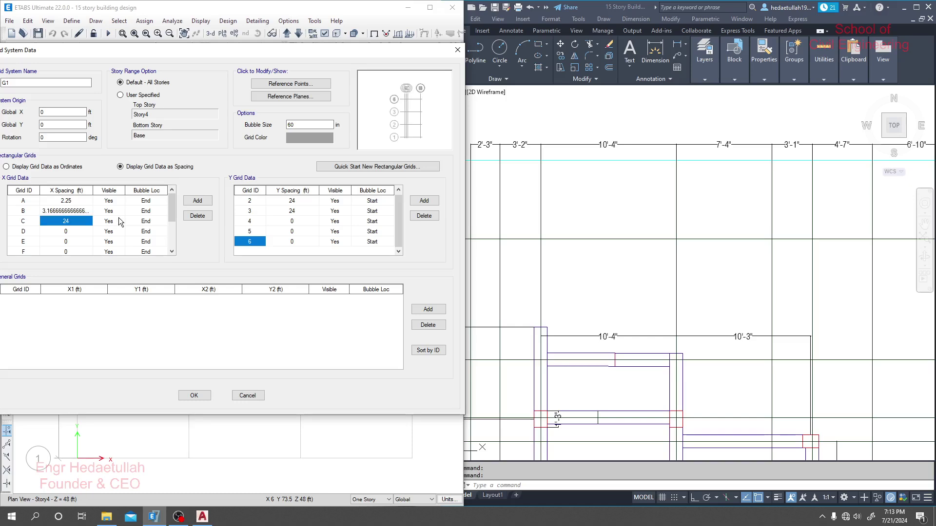
- Set the X spacing of grid C to 10'-4" and of grid D to 7'-4"
{"action": "type", "text": "10"}
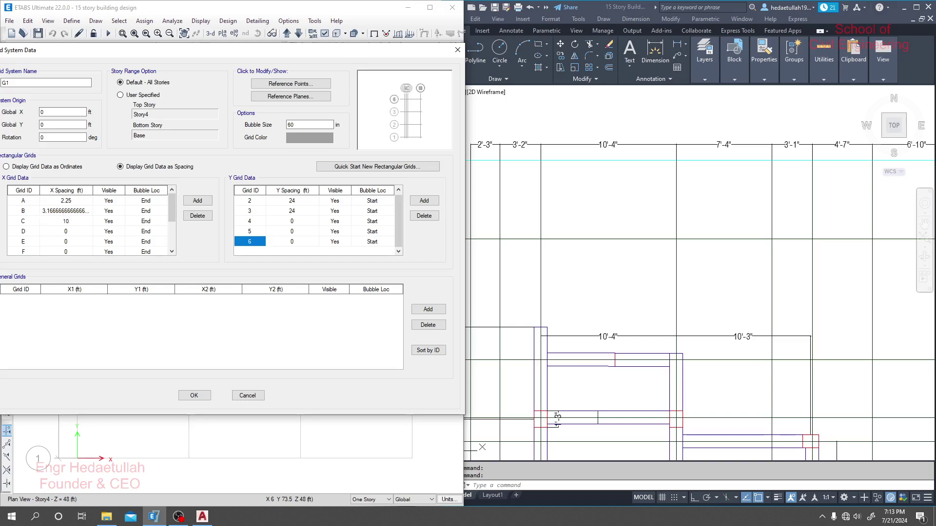
{"action": "type", "text": "'4"}
{"action": "key", "text": "Return"}
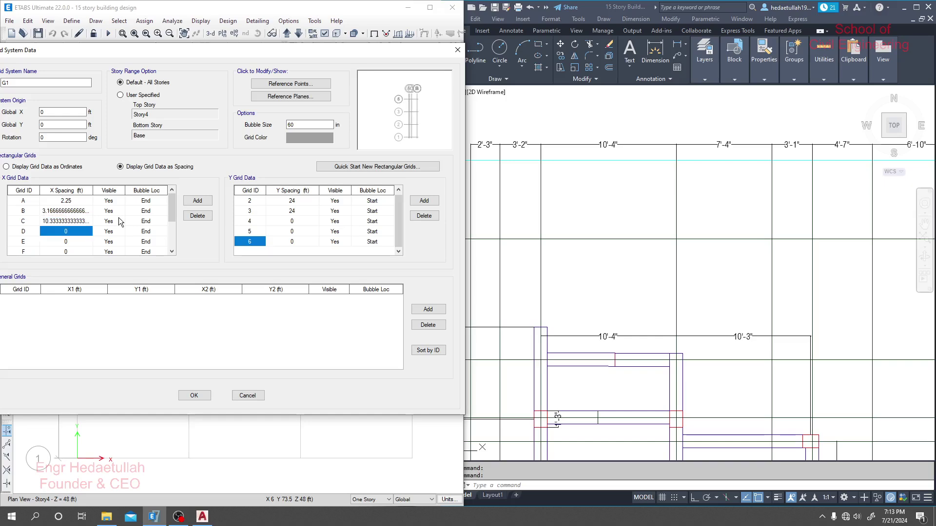
{"action": "type", "text": "7"}
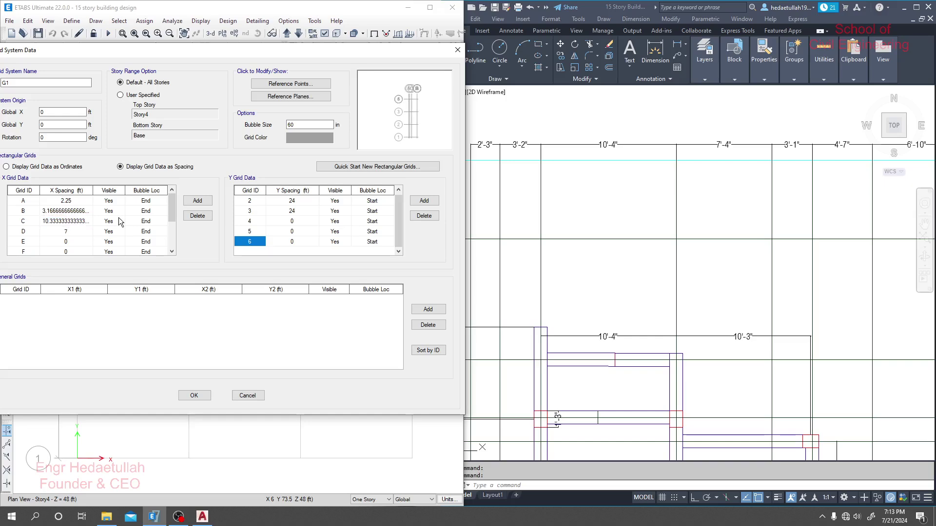
{"action": "type", "text": "'4"}
{"action": "key", "text": "Return"}
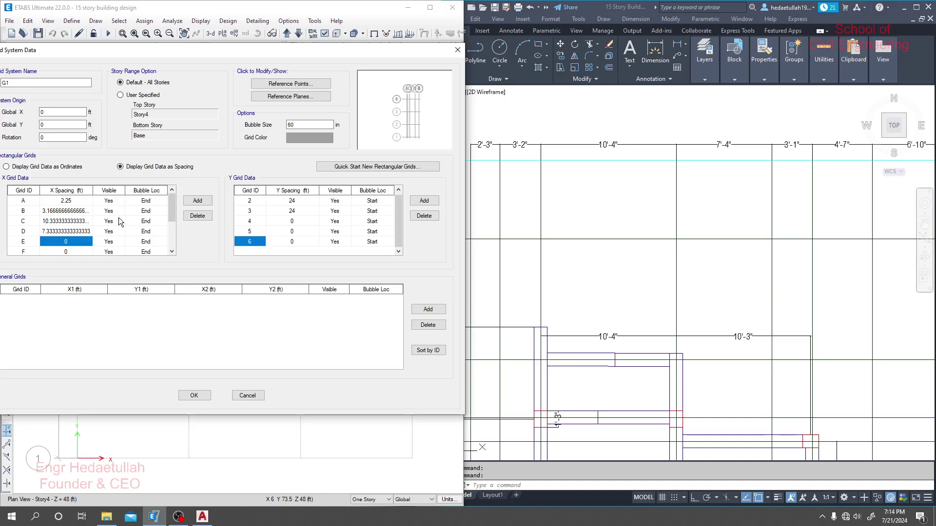
- Set the X spacing of grid E to 3'-1" and of grid F to 4'-7"
{"action": "type", "text": "3"}
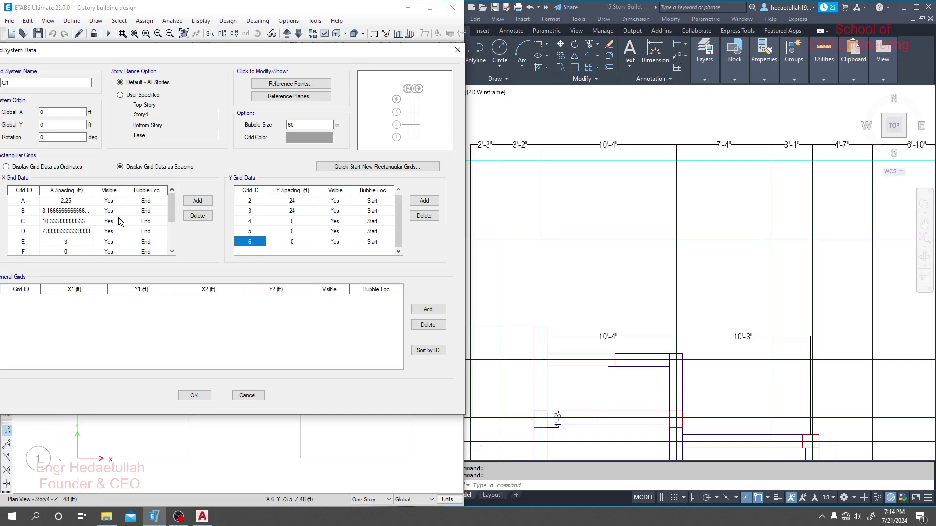
{"action": "type", "text": "'1"}
{"action": "key", "text": "Return"}
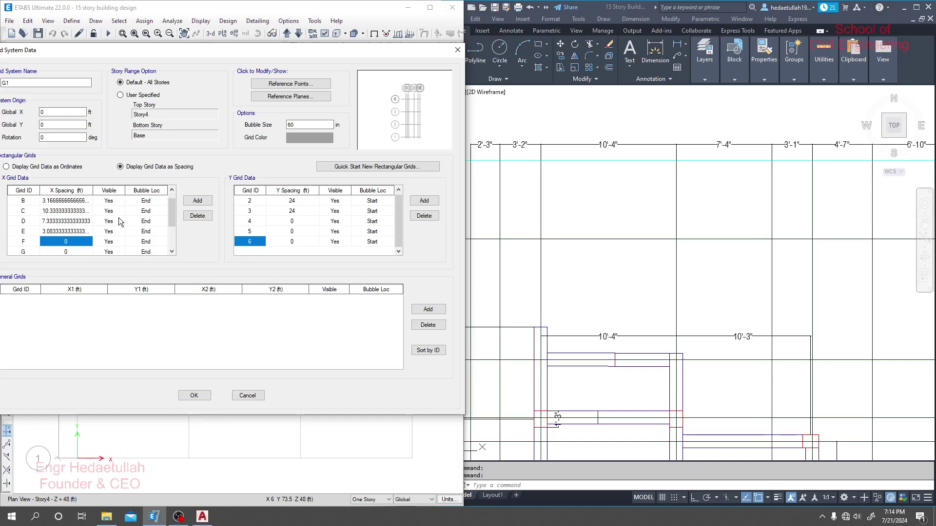
{"action": "type", "text": "4'"}
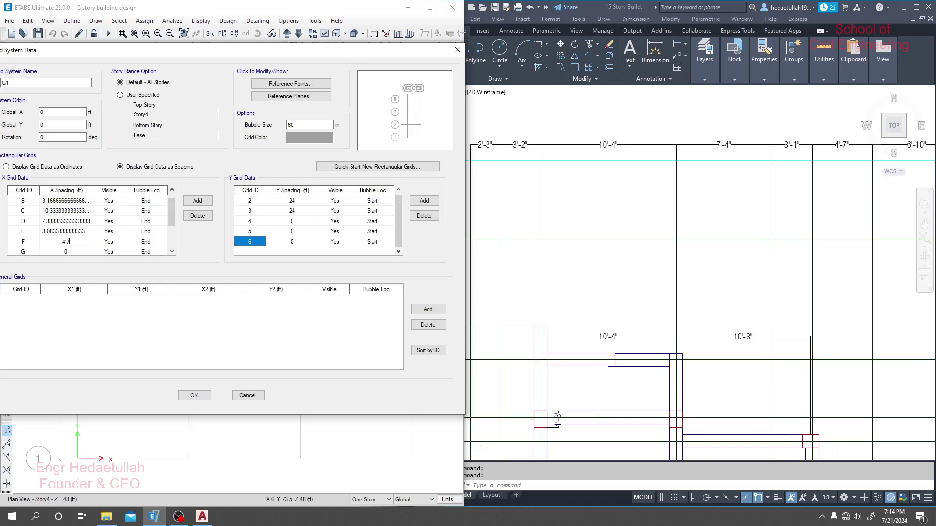
{"action": "type", "text": "7"}
{"action": "key", "text": "Return"}
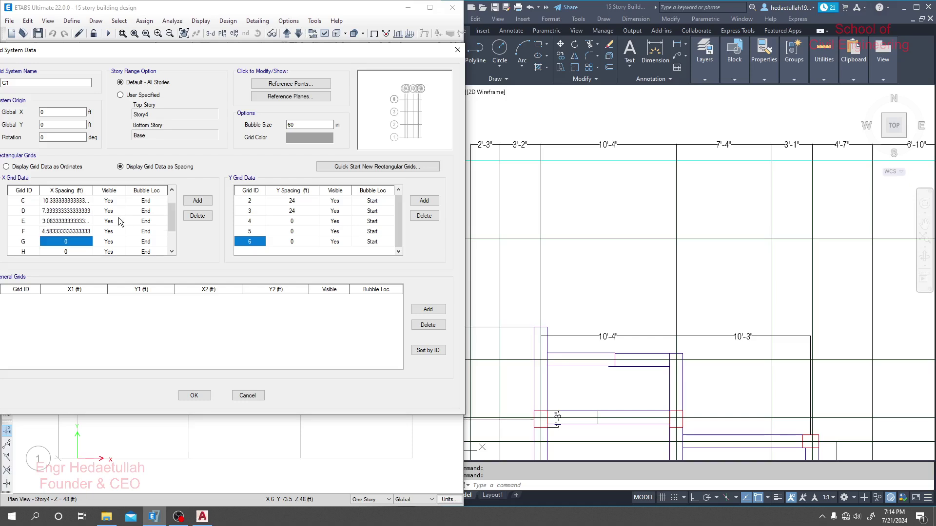
- Set the X spacing of grid G to 6'-10"
{"action": "type", "text": "6"}
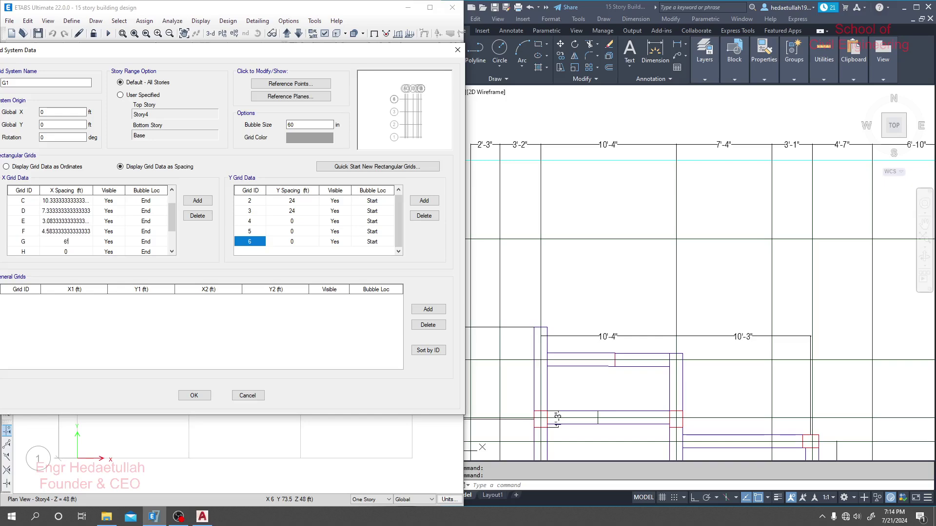
{"action": "type", "text": "'10"}
{"action": "key", "text": "Return"}
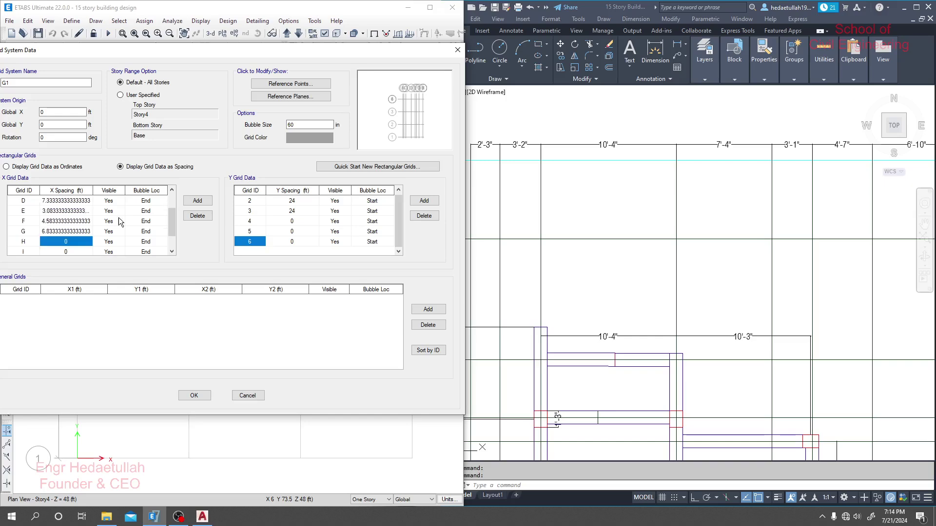
- Read the next spacings along the upper edge of the AutoCAD plan and set the X spacing of grid H to 2'-2"
{"action": "left_click", "coordinate": [724, 225]}
{"action": "middle_click_drag", "start_coordinate": [722, 203], "coordinate": [623, 215]}
{"action": "middle_click_drag", "start_coordinate": [778, 209], "coordinate": [602, 212]}
{"action": "middle_click_drag", "start_coordinate": [794, 211], "coordinate": [621, 203]}
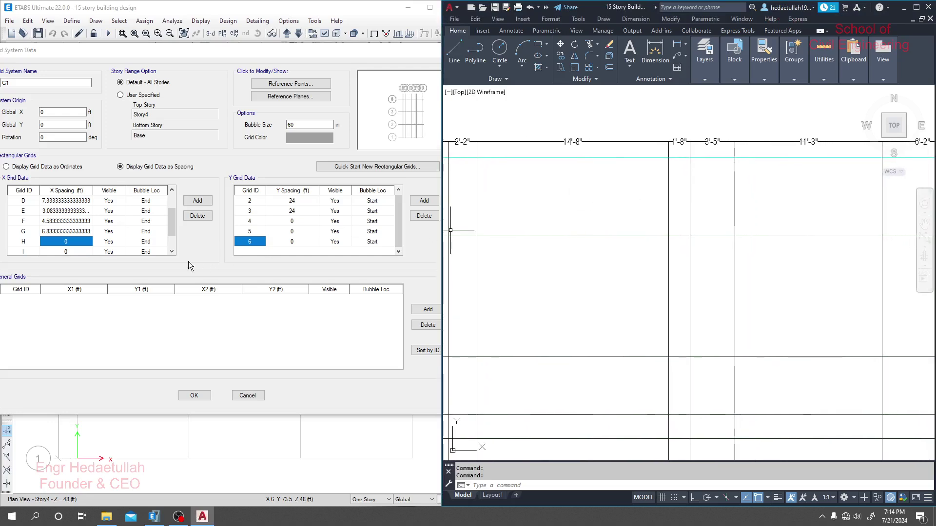
{"action": "left_click", "coordinate": [85, 239]}
{"action": "left_click", "coordinate": [74, 232]}
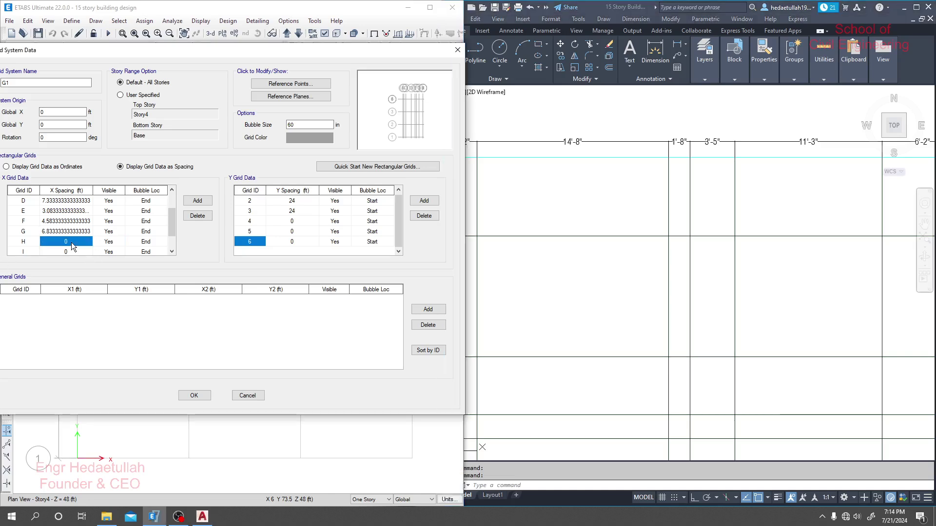
{"action": "type", "text": "2"}
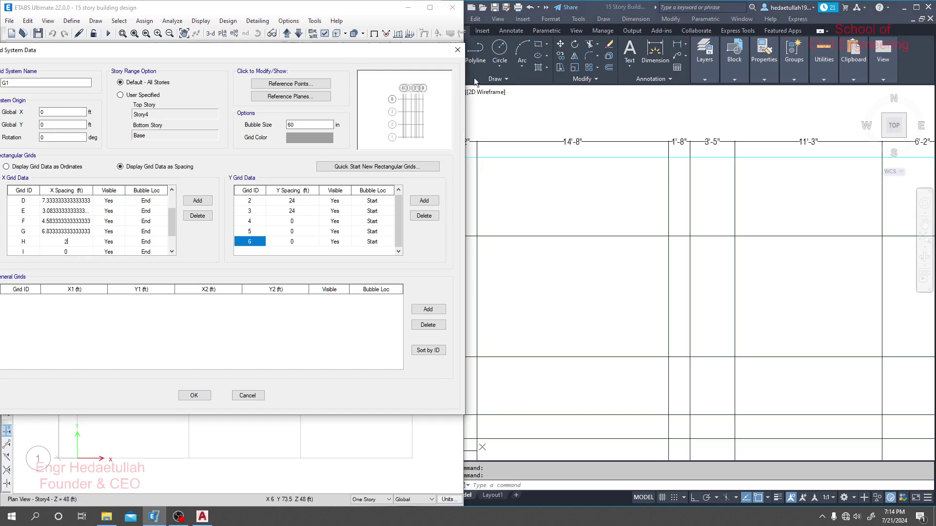
{"action": "left_click", "coordinate": [589, 6]}
{"action": "left_click", "coordinate": [267, 13]}
{"action": "type", "text": "2\""}
{"action": "key", "text": "Return"}
- Set the X spacing of grid I to 14'-8" and of grid J to 1'-8"
{"action": "type", "text": "1"}
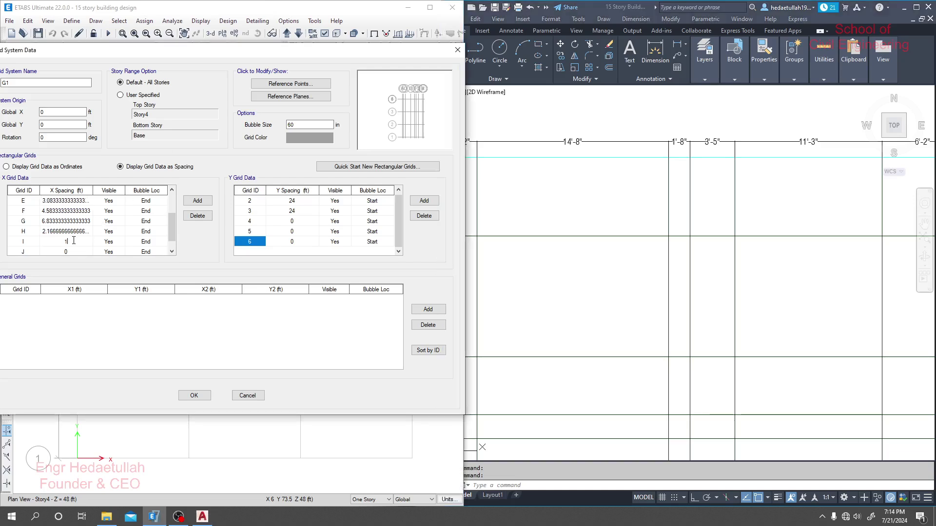
{"action": "type", "text": "4'8\""}
{"action": "key", "text": "Return"}
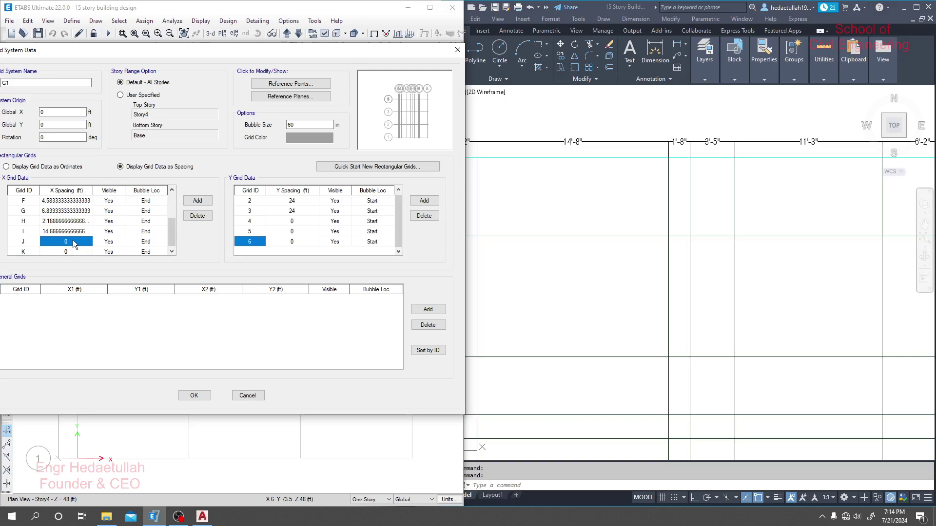
{"action": "type", "text": "1"}
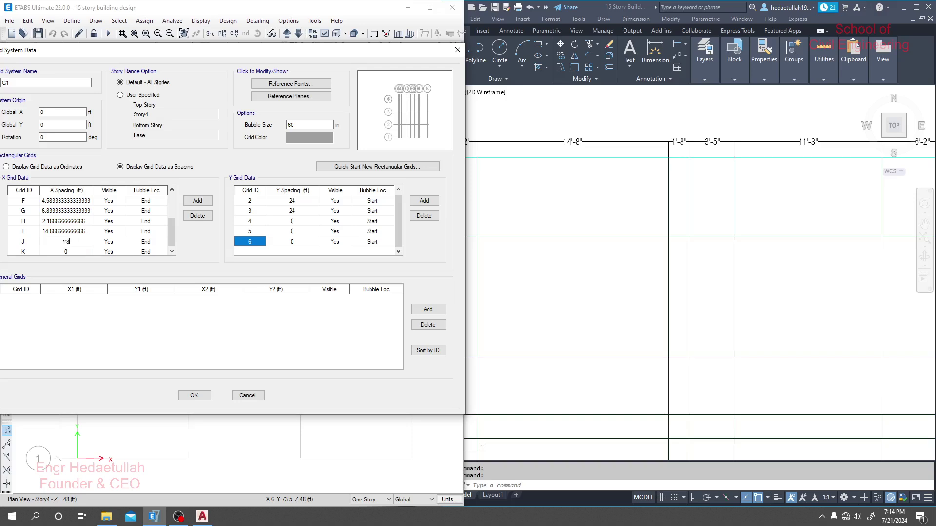
{"action": "type", "text": "'8"}
{"action": "key", "text": "Return"}
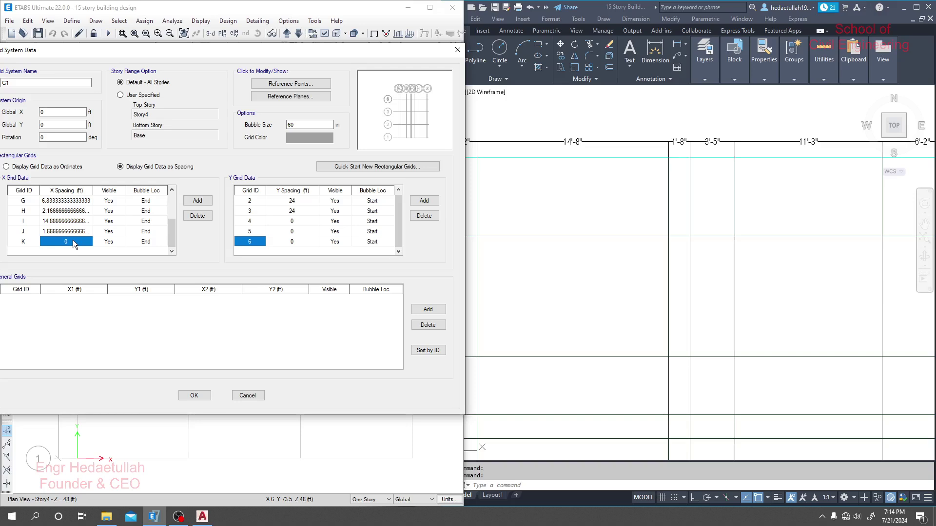
- Try to enter the drawing's following spacings, 3'-5", 11'-3" and 6'-2", for the last X grid line K
{"action": "type", "text": "3'5"}
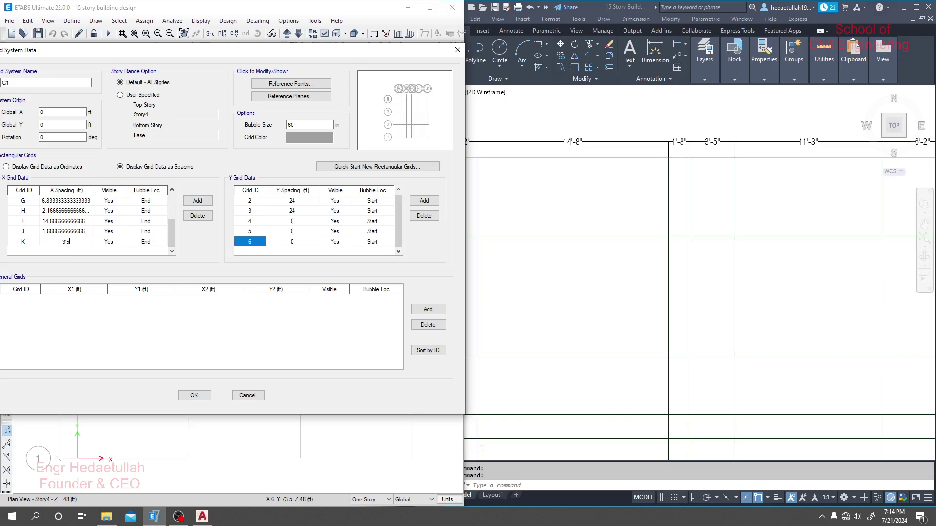
{"action": "key", "text": "Return"}
{"action": "type", "text": "14"}
{"action": "type", "text": "'3"}
{"action": "type", "text": "6.166666666666667"}
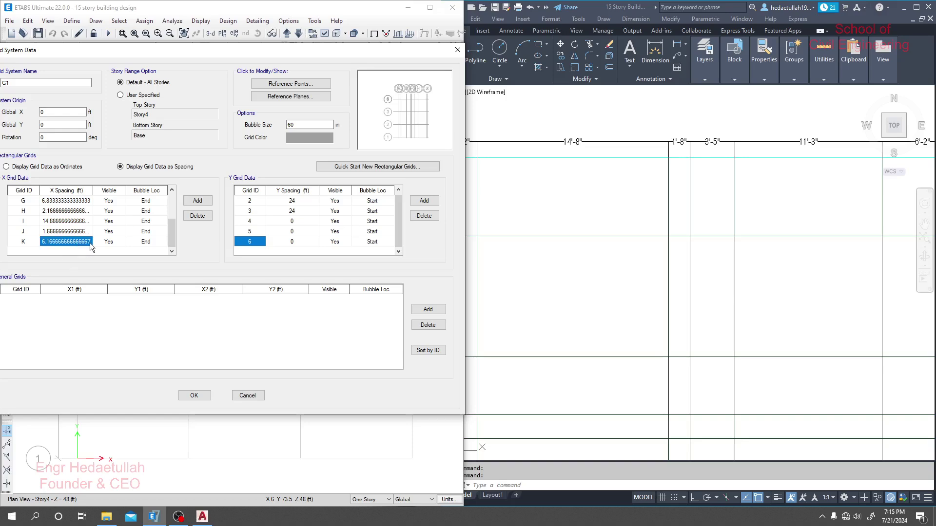
- Add the four X grid lines L, M, N and O after grid K
{"action": "left_click", "coordinate": [200, 201]}
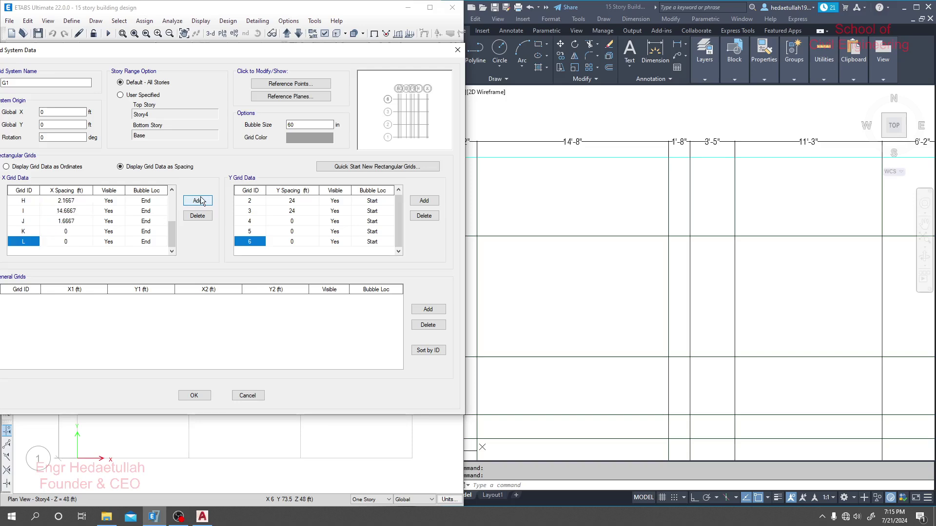
{"action": "left_click", "coordinate": [200, 201]}
{"action": "left_click", "coordinate": [201, 200]}
{"action": "left_click", "coordinate": [65, 210]}
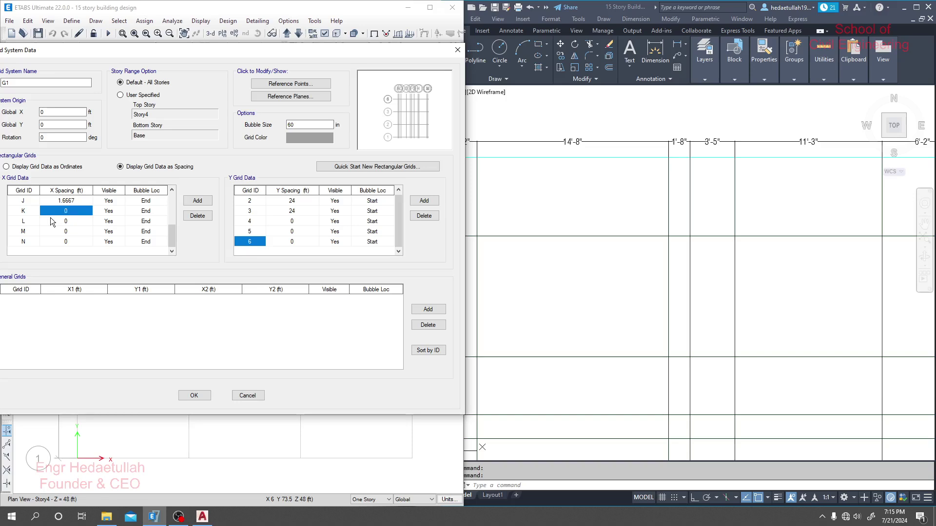
{"action": "scroll", "coordinate": [51, 217], "scroll_direction": "up", "scroll_amount": 1}
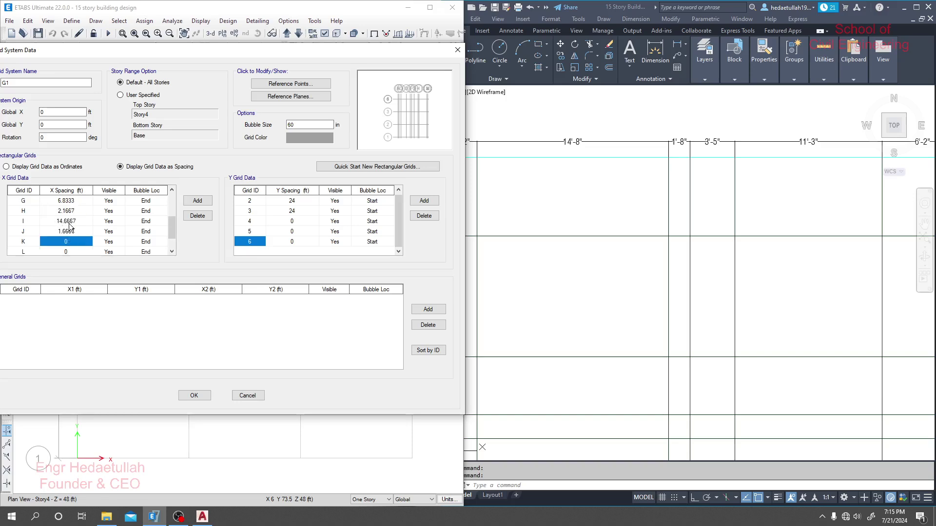
{"action": "scroll", "coordinate": [68, 252], "scroll_direction": "down", "scroll_amount": 1}
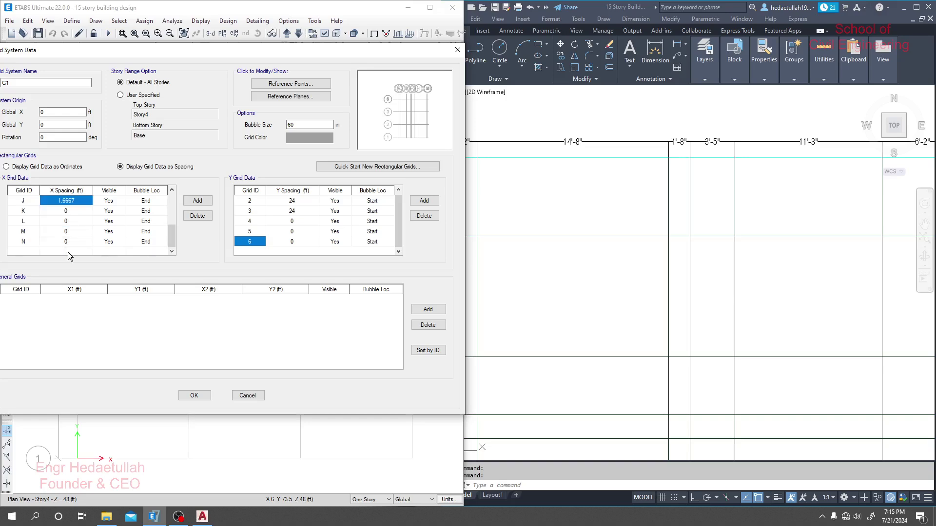
{"action": "left_click", "coordinate": [31, 243]}
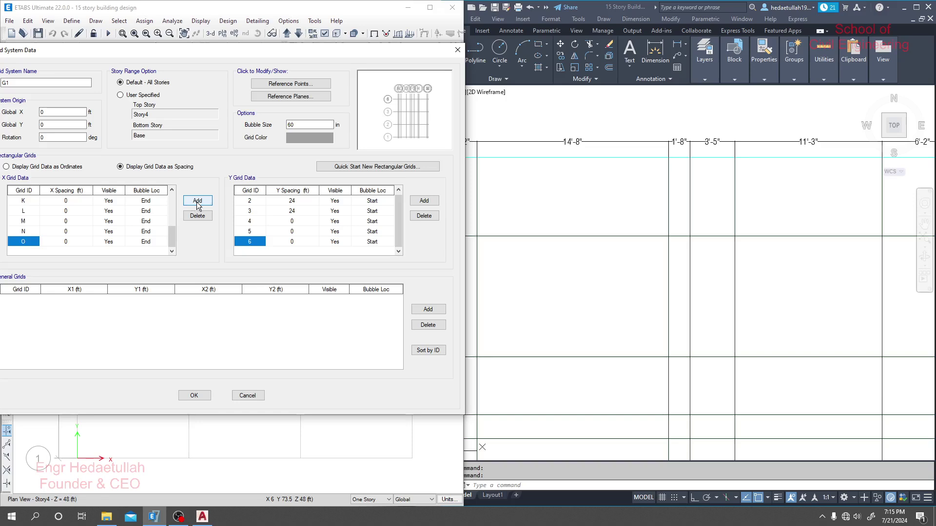
- Set the X spacing of grid K to 3'-5"
{"action": "scroll", "coordinate": [69, 243], "scroll_direction": "up", "scroll_amount": 1}
{"action": "left_click", "coordinate": [68, 233]}
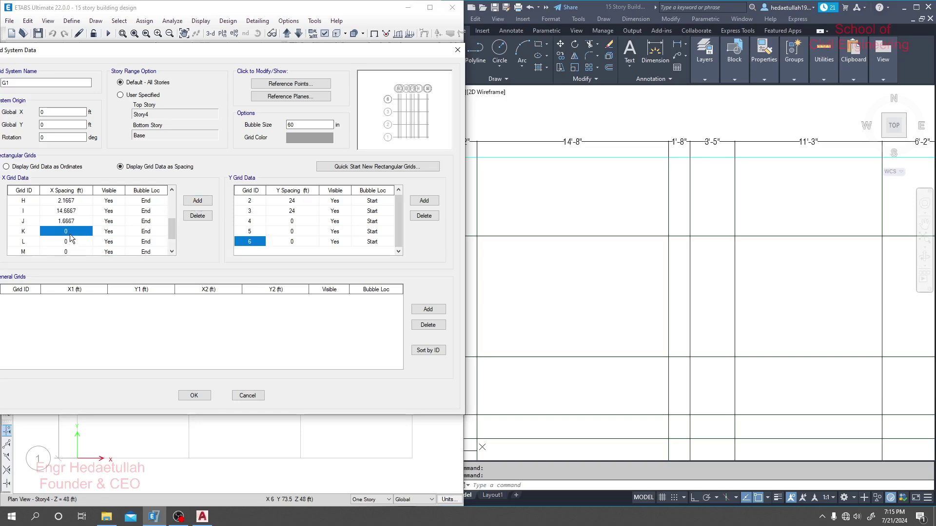
{"action": "left_click", "coordinate": [70, 242]}
{"action": "left_click", "coordinate": [71, 232]}
{"action": "type", "text": "3"}
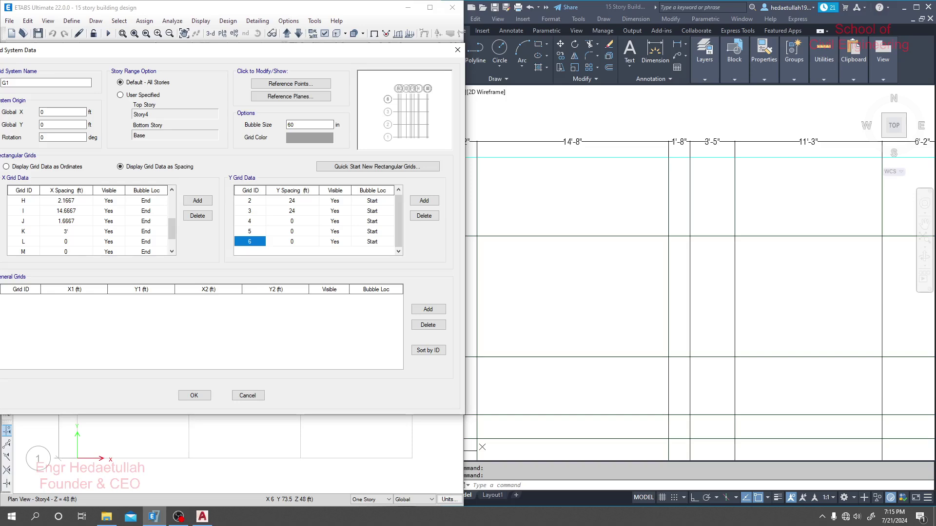
{"action": "type", "text": "'5"}
{"action": "key", "text": "Return"}
- Set the X spacing of grid L to 11'-3" and of grid M to 6'-2"
{"action": "type", "text": "11"}
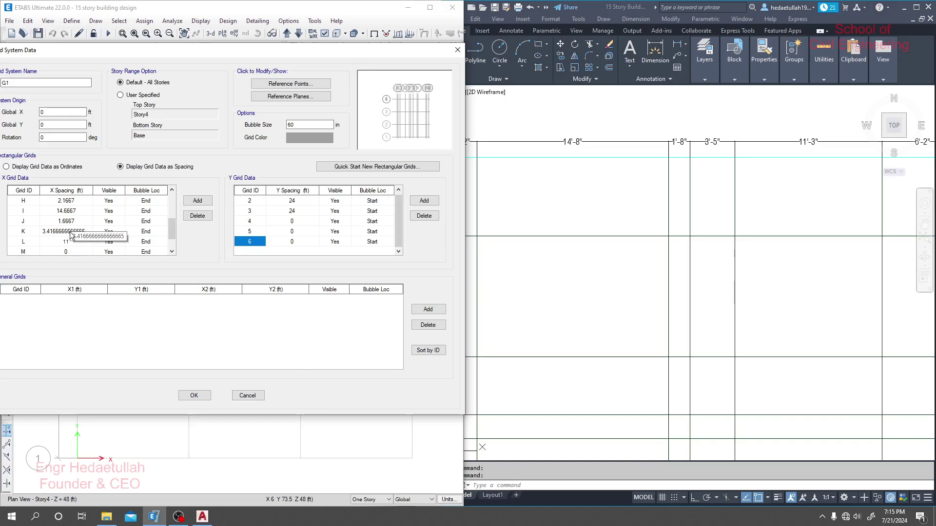
{"action": "type", "text": "'3"}
{"action": "key", "text": "Return"}
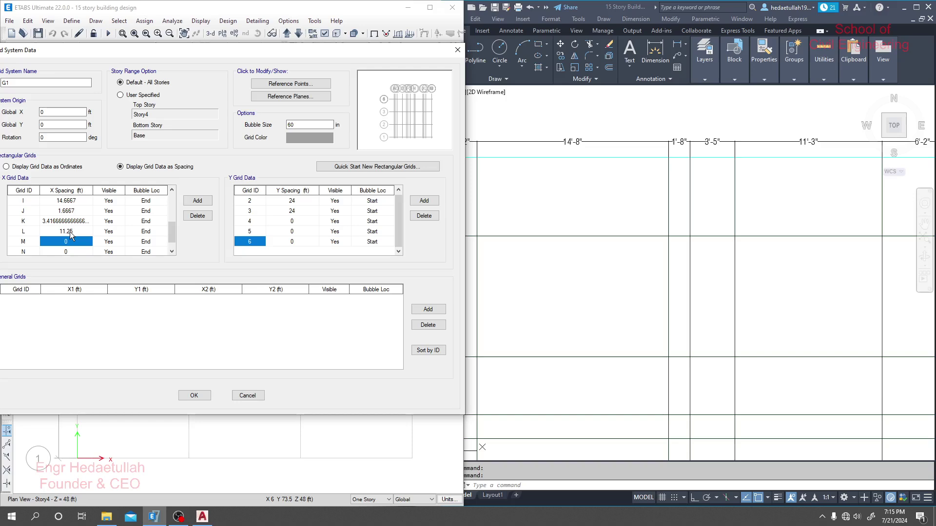
{"action": "type", "text": "6.166666666666667"}
{"action": "key", "text": "Return"}
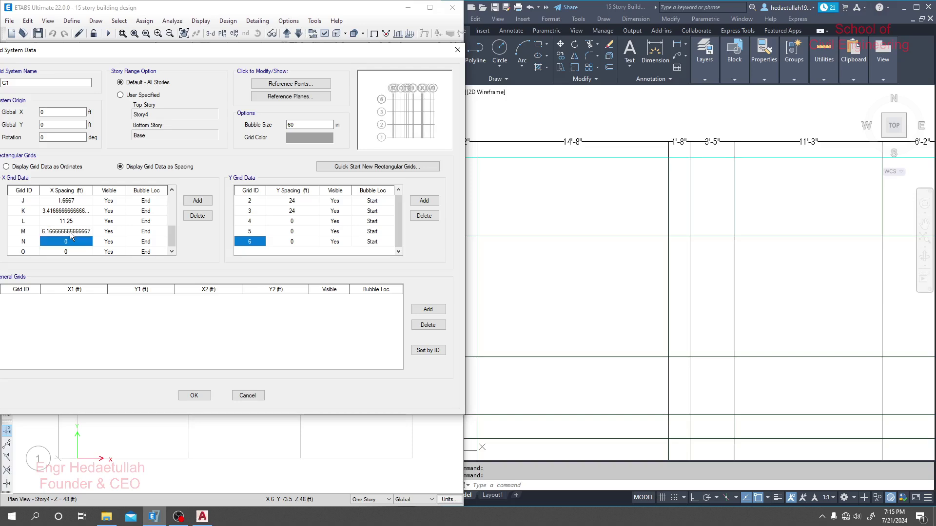
- Read the remaining spacings along the upper edge of the AutoCAD plan and set the X spacing of grid N to 4'-5"
{"action": "left_click", "coordinate": [740, 185]}
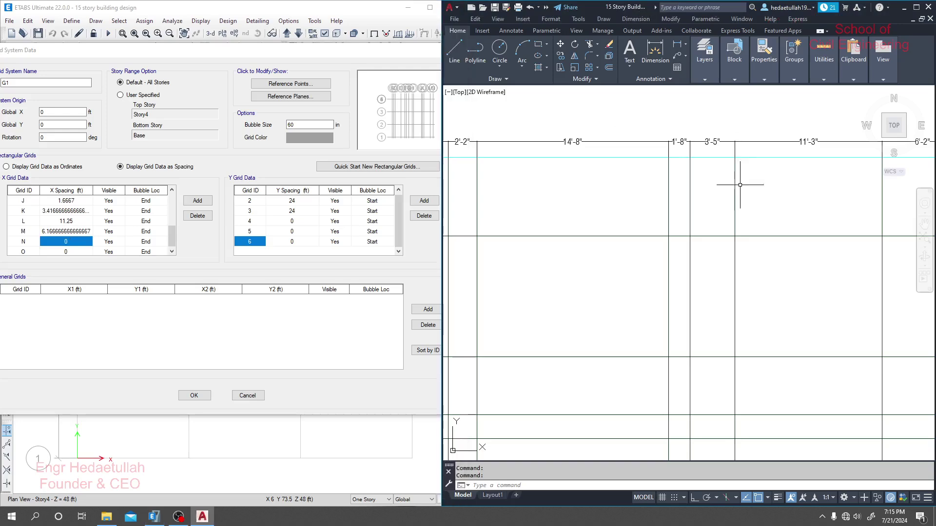
{"action": "middle_click_drag", "start_coordinate": [913, 209], "coordinate": [574, 207]}
{"action": "mouse_move", "coordinate": [846, 215]}
{"action": "middle_mouse_down"}
{"action": "mouse_move", "coordinate": [713, 214]}
{"action": "mouse_move", "coordinate": [631, 201]}
{"action": "mouse_move", "coordinate": [628, 220]}
{"action": "mouse_move", "coordinate": [638, 213]}
{"action": "middle_mouse_up"}
{"action": "left_click", "coordinate": [69, 241]}
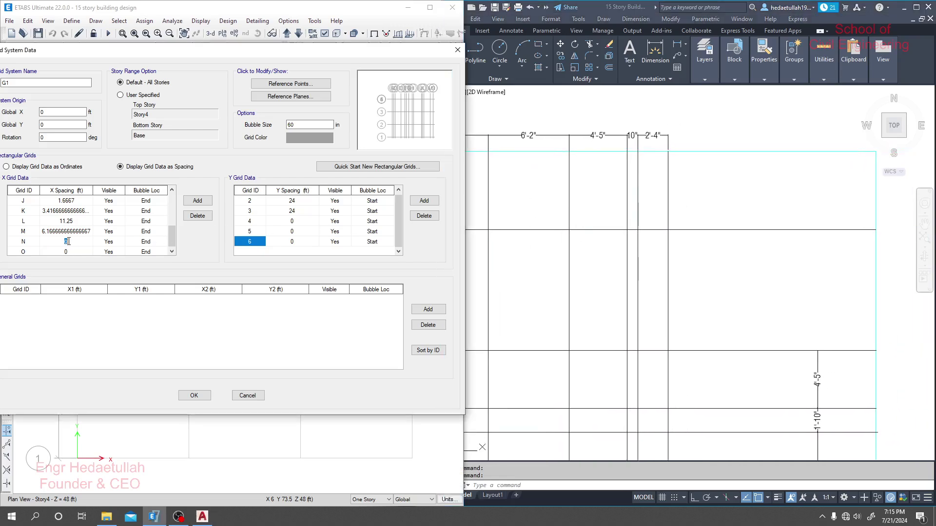
{"action": "left_click", "coordinate": [71, 231]}
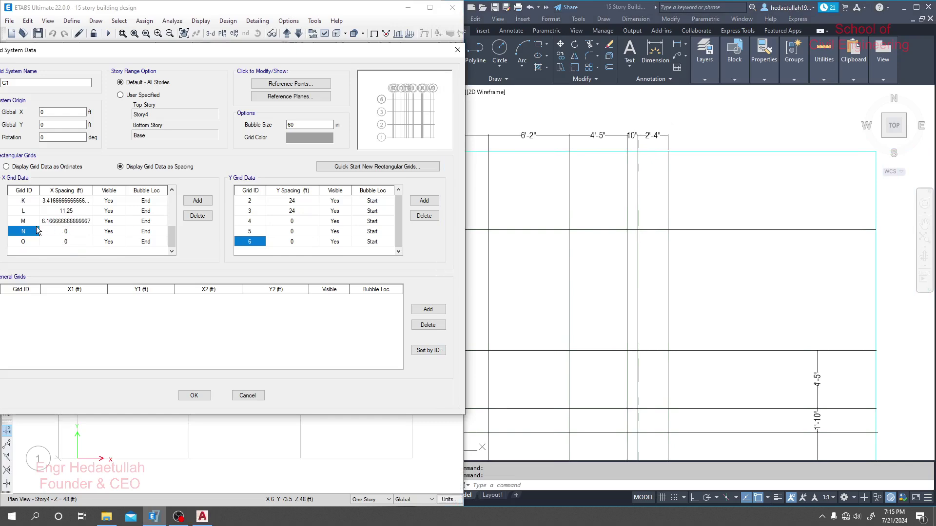
{"action": "key", "text": "Return"}
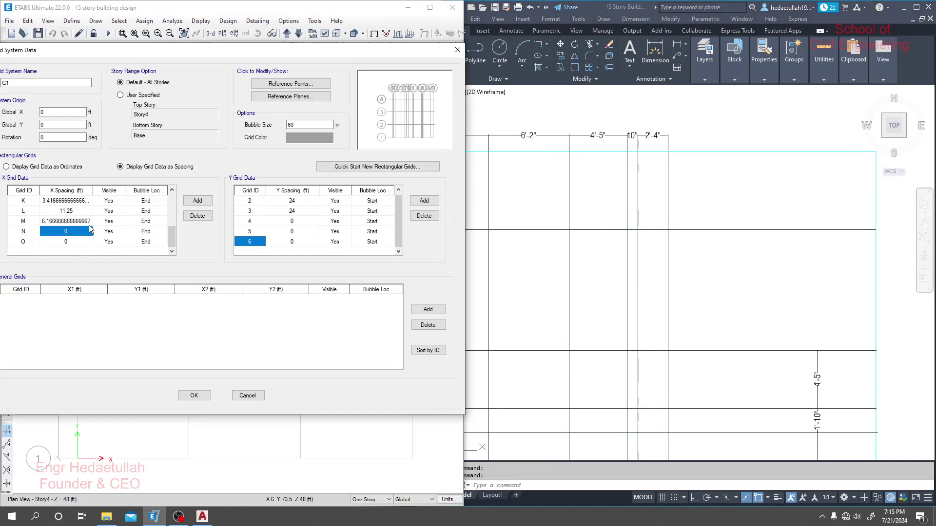
{"action": "type", "text": "4'5"}
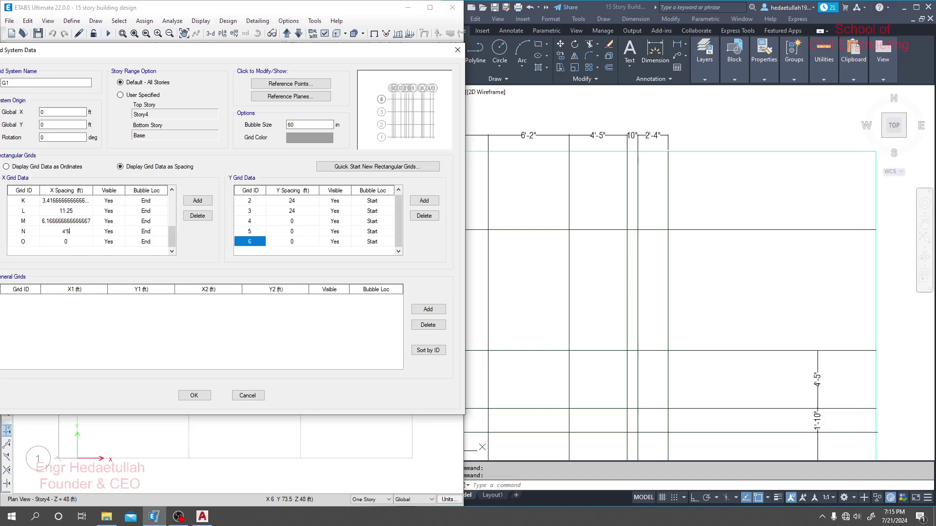
{"action": "key", "text": "Return"}
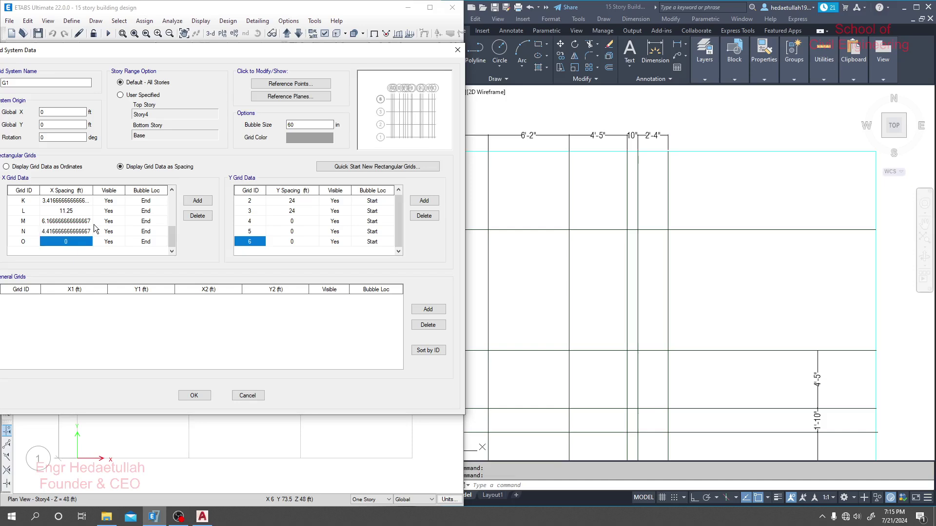
- Add X grid line P and set the X spacing of grid O to 10"
{"action": "left_click", "coordinate": [197, 201]}
{"action": "left_click", "coordinate": [76, 235]}
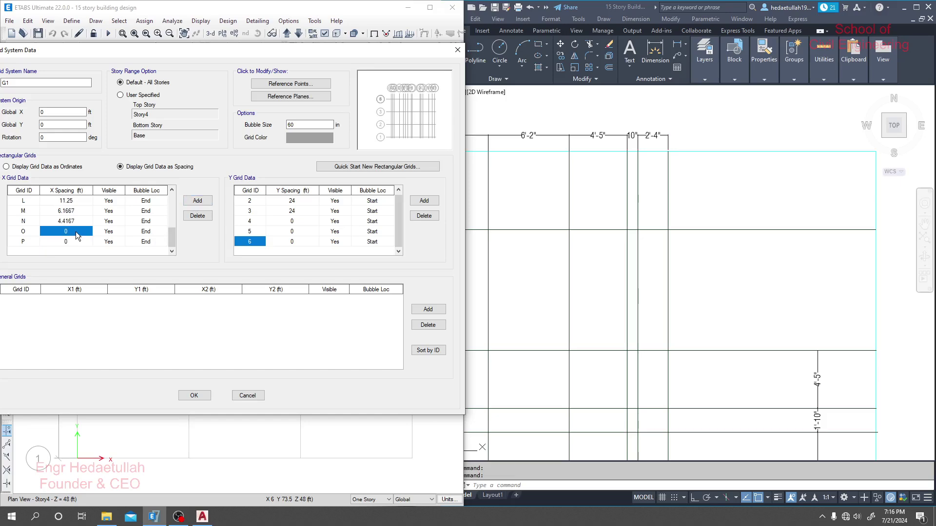
{"action": "type", "text": "10"}
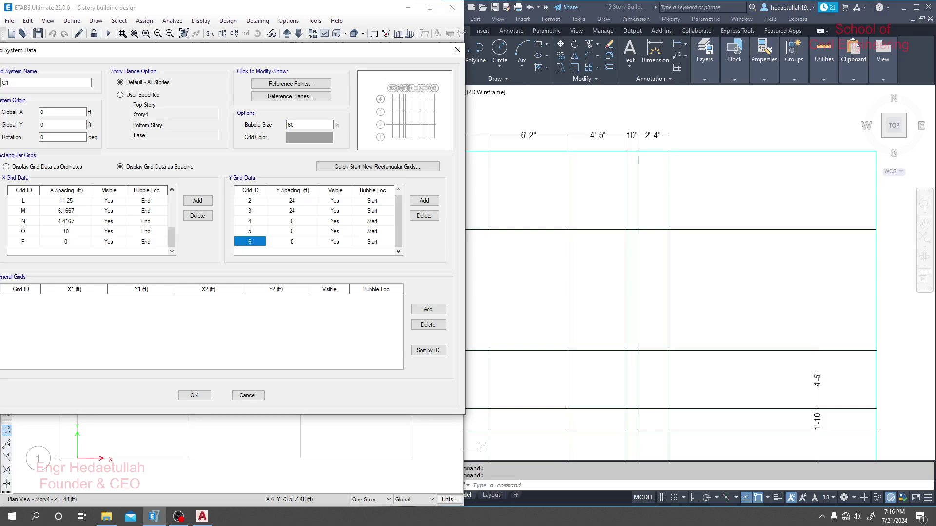
{"action": "type", "text": "\""}
{"action": "key", "text": "Return"}
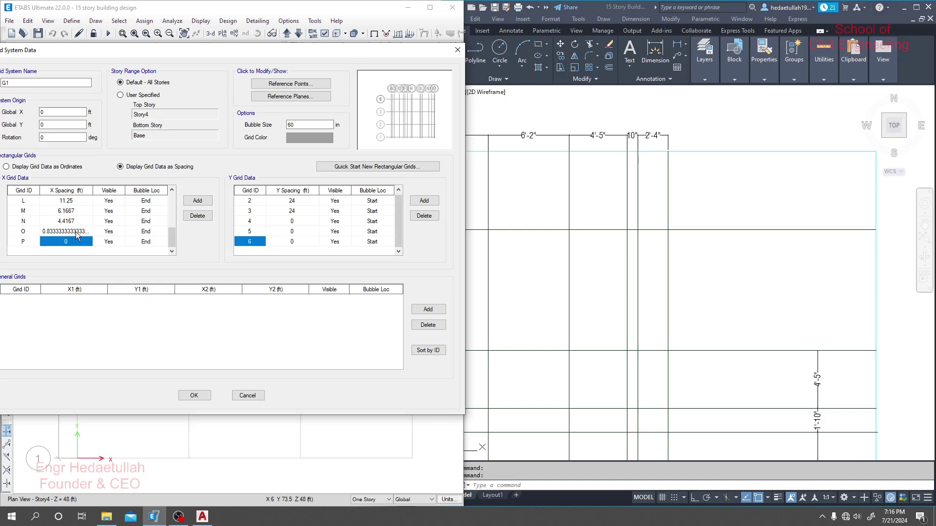
- Add X grid line Q and set the X spacing of grid P to 2'-4"
{"action": "type", "text": "2"}
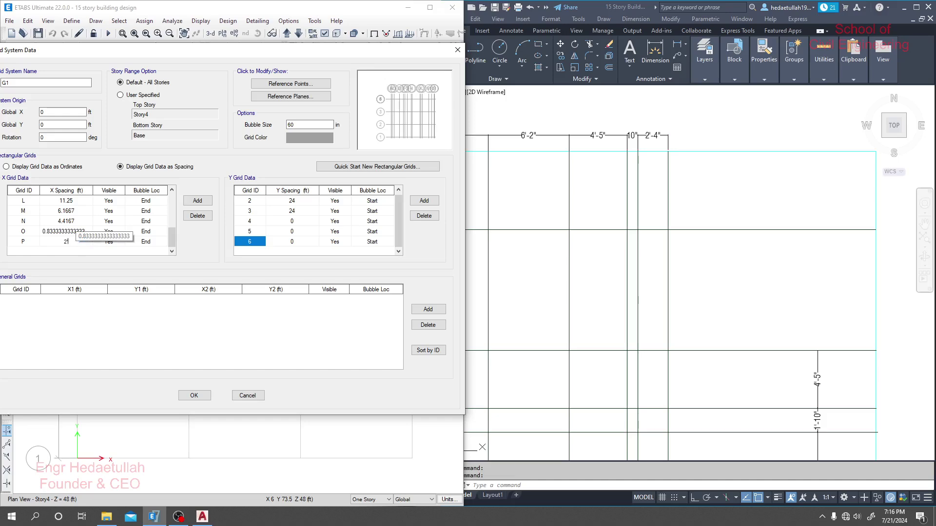
{"action": "left_click", "coordinate": [197, 201]}
{"action": "left_click", "coordinate": [76, 232]}
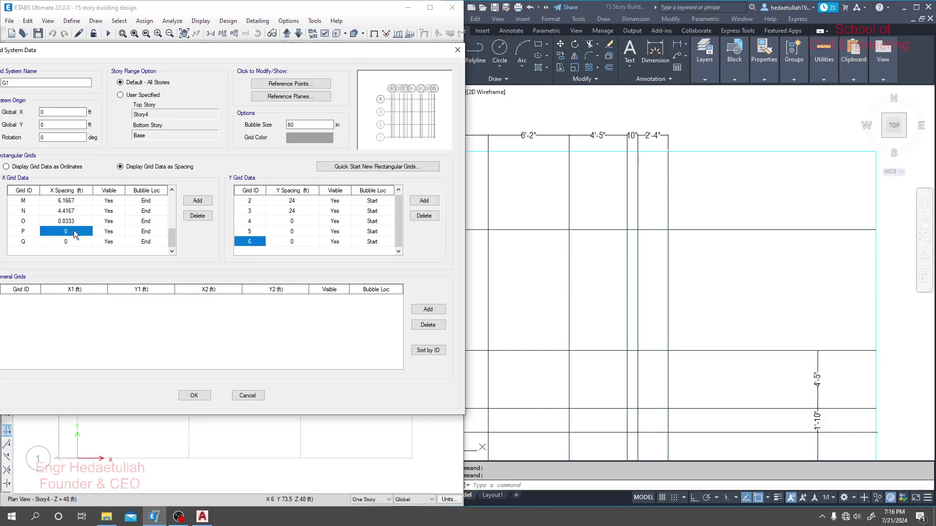
{"action": "type", "text": "2'4"}
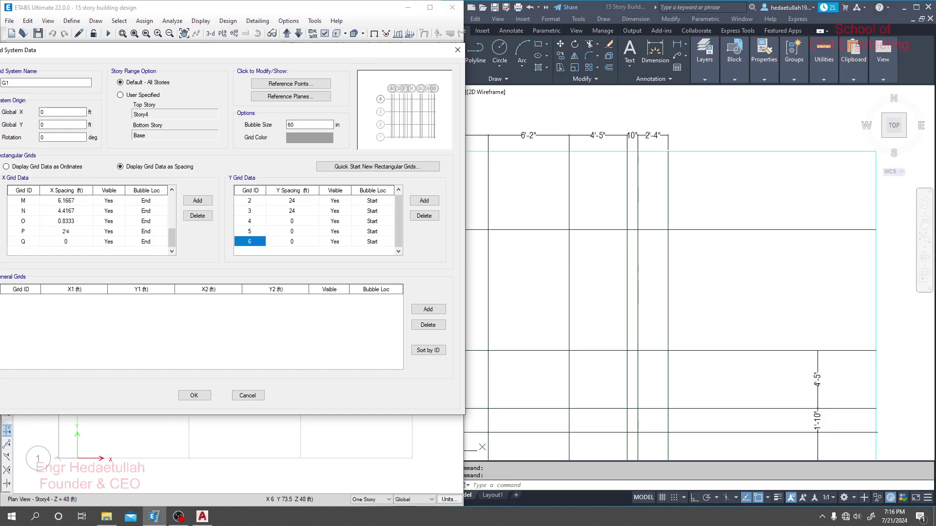
{"action": "key", "text": "Return"}
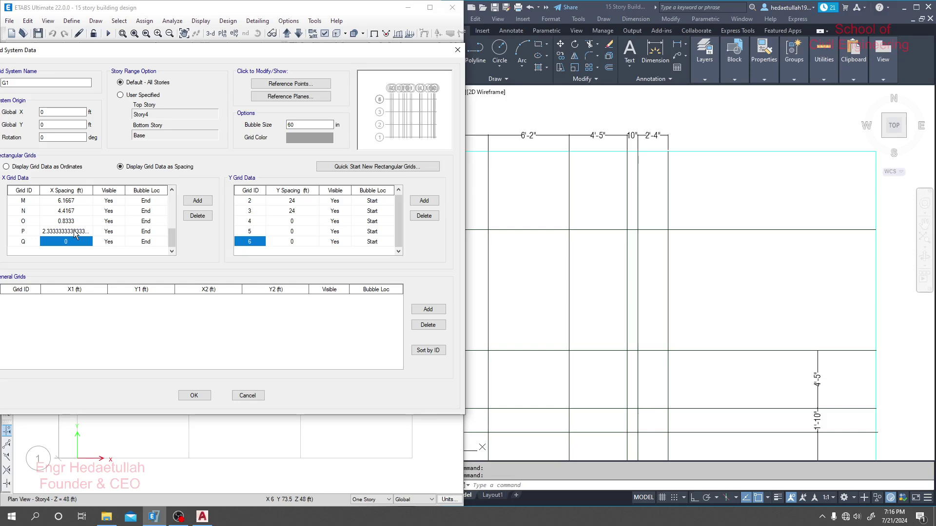
{"action": "scroll", "coordinate": [84, 219], "scroll_direction": "up", "scroll_amount": 1}
{"action": "scroll", "coordinate": [83, 219], "scroll_direction": "up", "scroll_amount": 3}
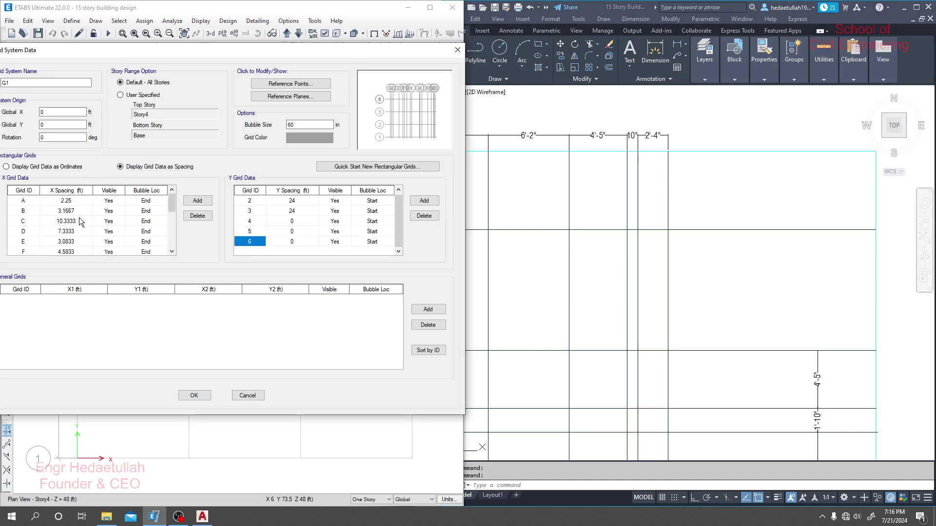
{"action": "scroll", "coordinate": [77, 218], "scroll_direction": "down", "scroll_amount": 4}
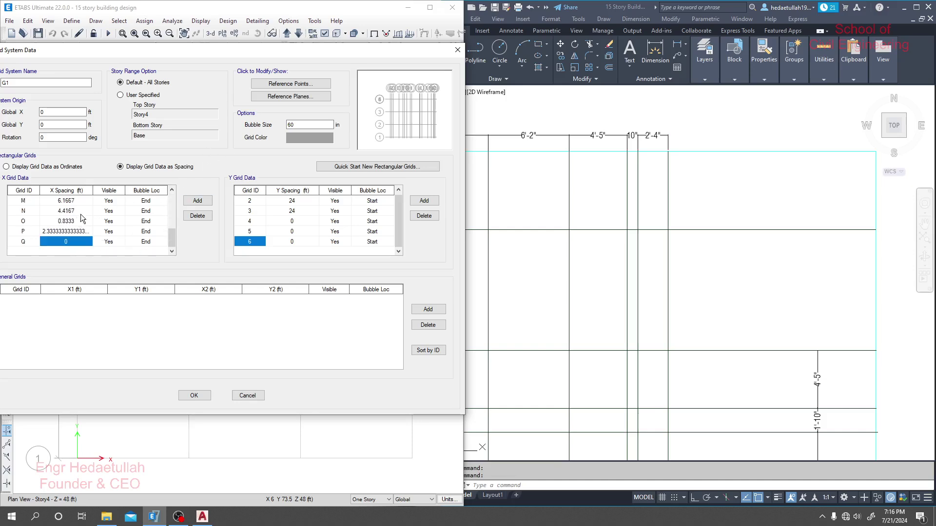
{"action": "left_click", "coordinate": [81, 212]}
{"action": "left_click", "coordinate": [80, 231]}
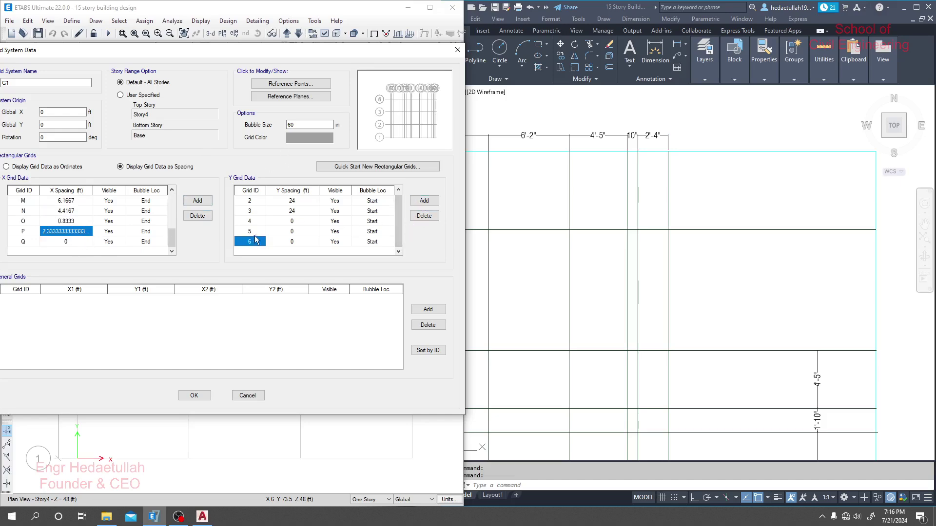
- Examine the AutoCAD floor plan's horizontal grid lines and the vertical dimensions along its two sides for the Y grid spacings
{"action": "left_click", "coordinate": [686, 195]}
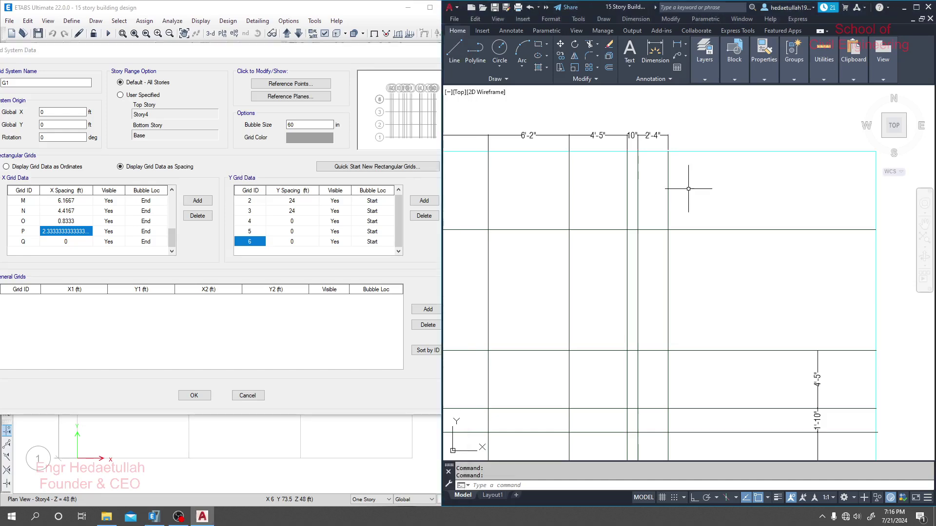
{"action": "scroll", "coordinate": [688, 190], "scroll_direction": "down", "scroll_amount": 8}
{"action": "scroll", "coordinate": [633, 258], "scroll_direction": "up", "scroll_amount": 5}
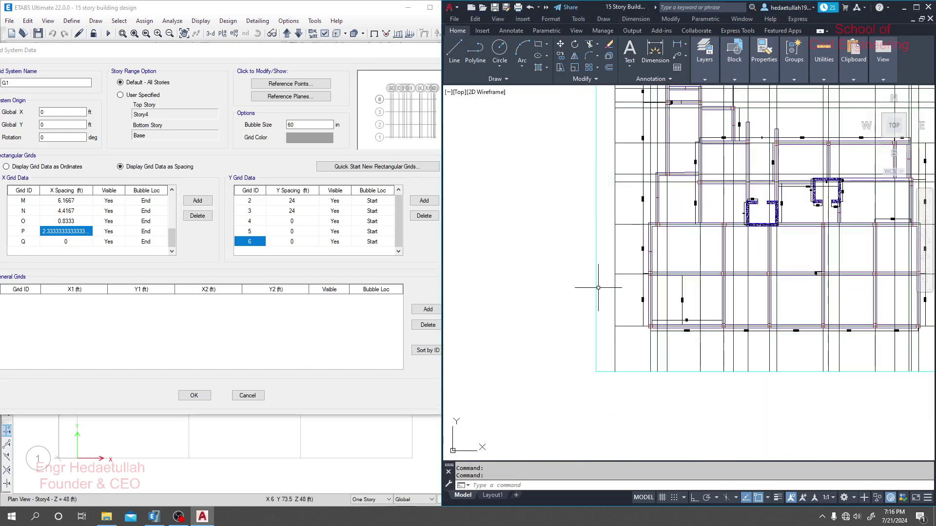
{"action": "scroll", "coordinate": [658, 263], "scroll_direction": "up", "scroll_amount": 2}
{"action": "middle_click_drag", "start_coordinate": [685, 261], "coordinate": [630, 245]}
{"action": "scroll", "coordinate": [600, 312], "scroll_direction": "down", "scroll_amount": 6}
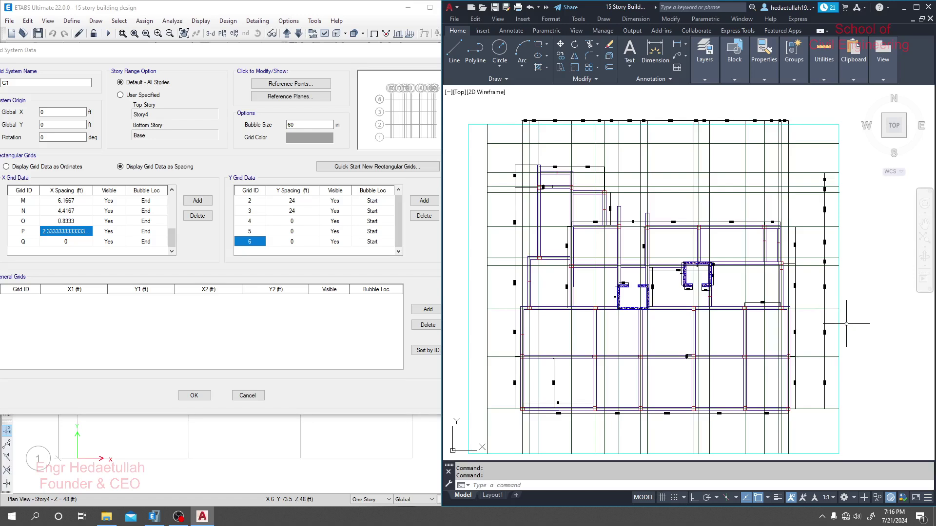
{"action": "middle_click_drag", "start_coordinate": [819, 352], "coordinate": [825, 328]}
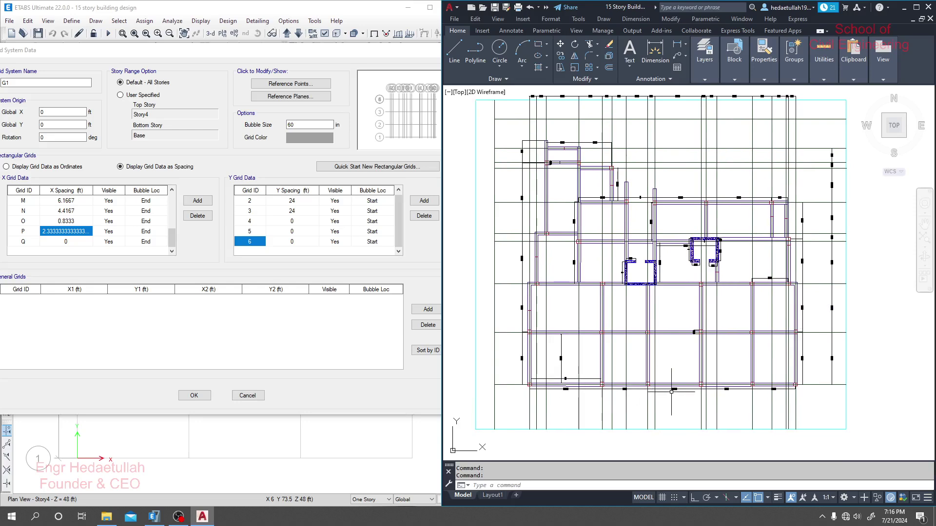
{"action": "scroll", "coordinate": [536, 293], "scroll_direction": "up", "scroll_amount": 5}
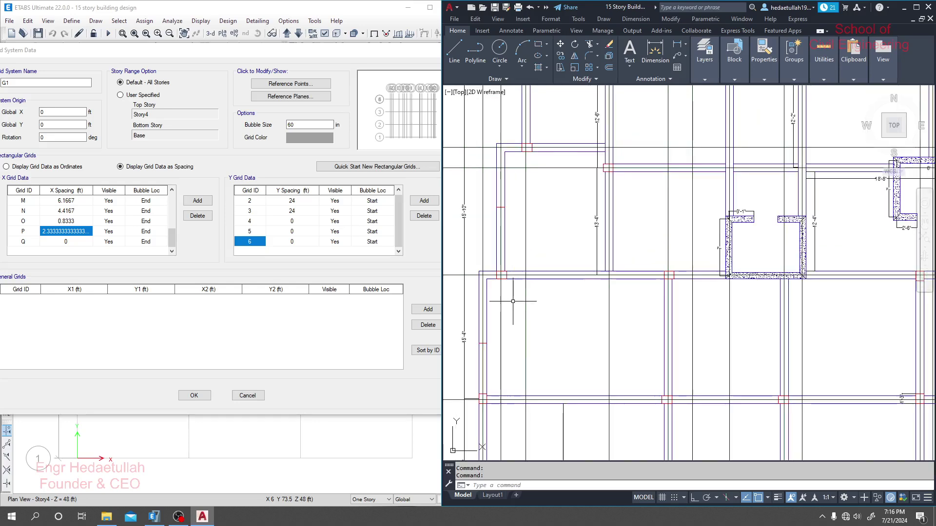
{"action": "middle_click_drag", "start_coordinate": [512, 302], "coordinate": [738, 294]}
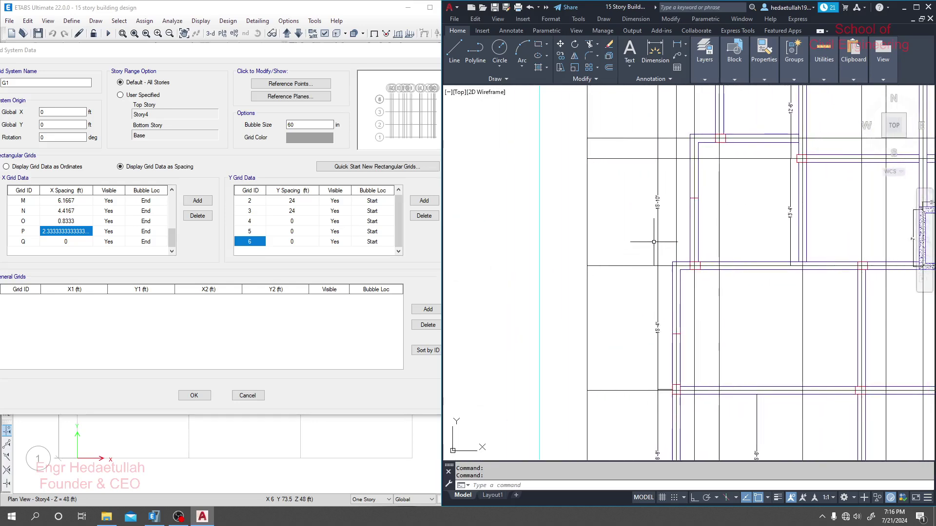
{"action": "left_click", "coordinate": [658, 240]}
{"action": "scroll", "coordinate": [577, 281], "scroll_direction": "down", "scroll_amount": 5}
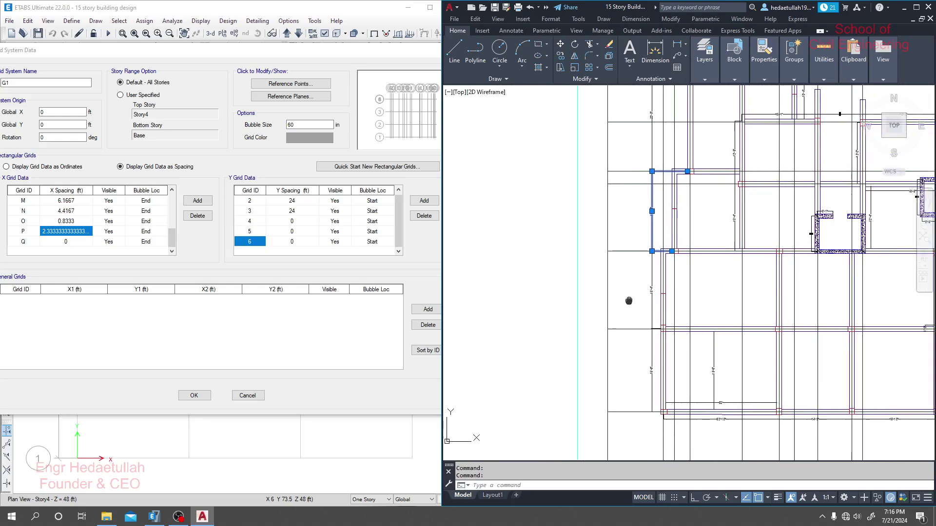
{"action": "middle_click_drag", "start_coordinate": [631, 294], "coordinate": [575, 295]}
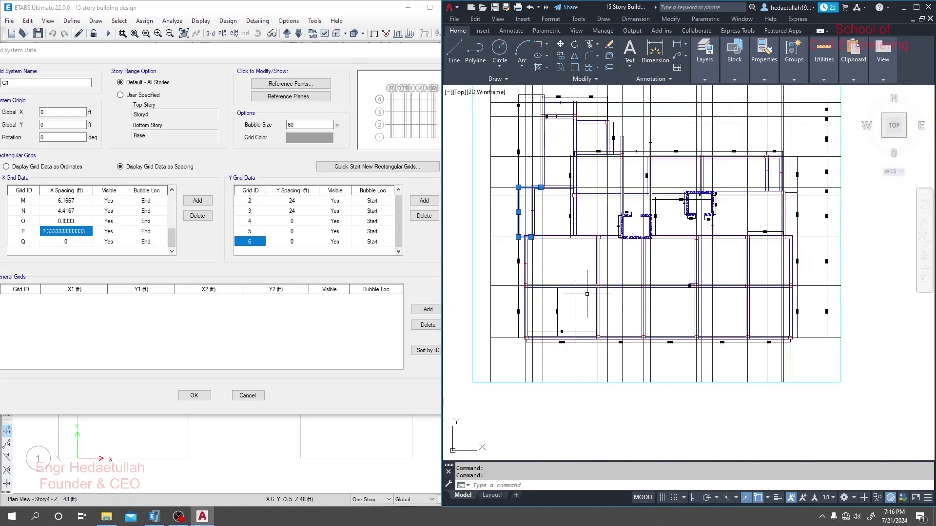
{"action": "key", "text": "Escape"}
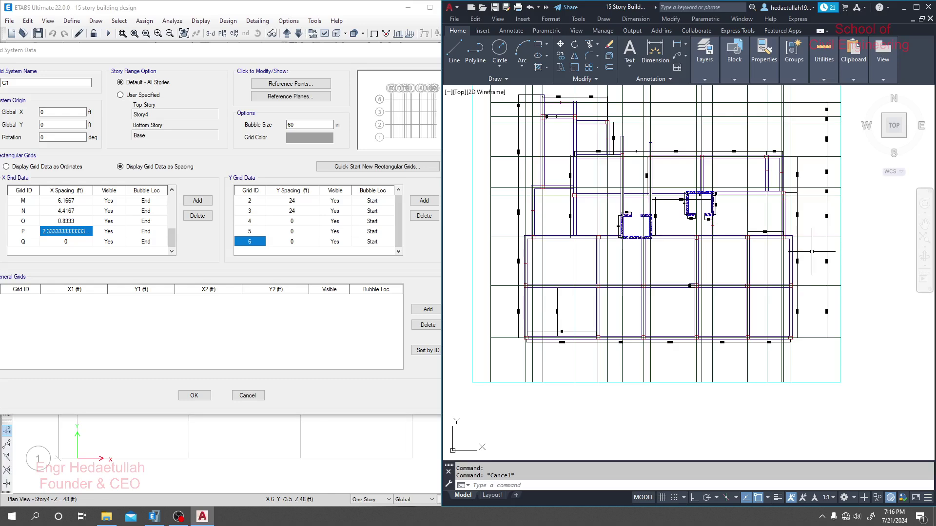
- Compare the vertical dimensions beyond the AutoCAD plan's right side with those along its upper-left edge beside the horizontal grid lines
{"action": "scroll", "coordinate": [819, 127], "scroll_direction": "up", "scroll_amount": 6}
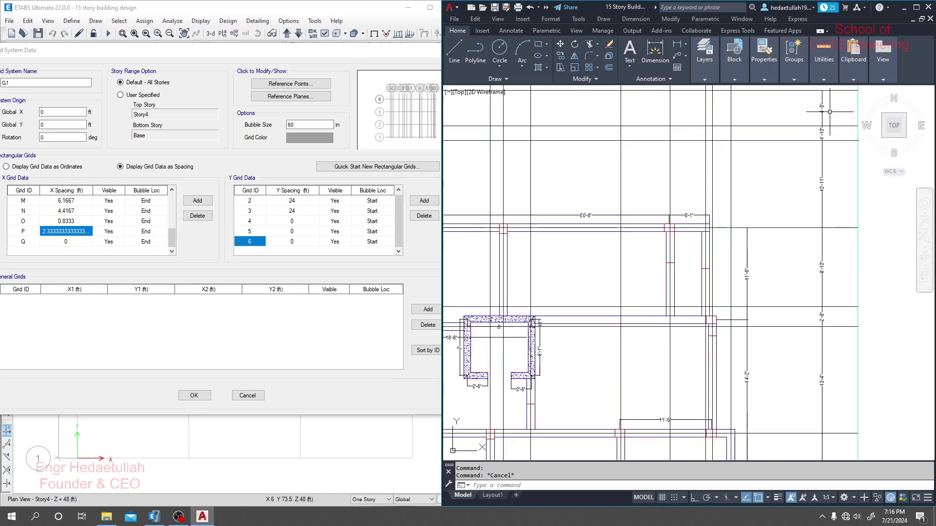
{"action": "scroll", "coordinate": [829, 161], "scroll_direction": "down", "scroll_amount": 5}
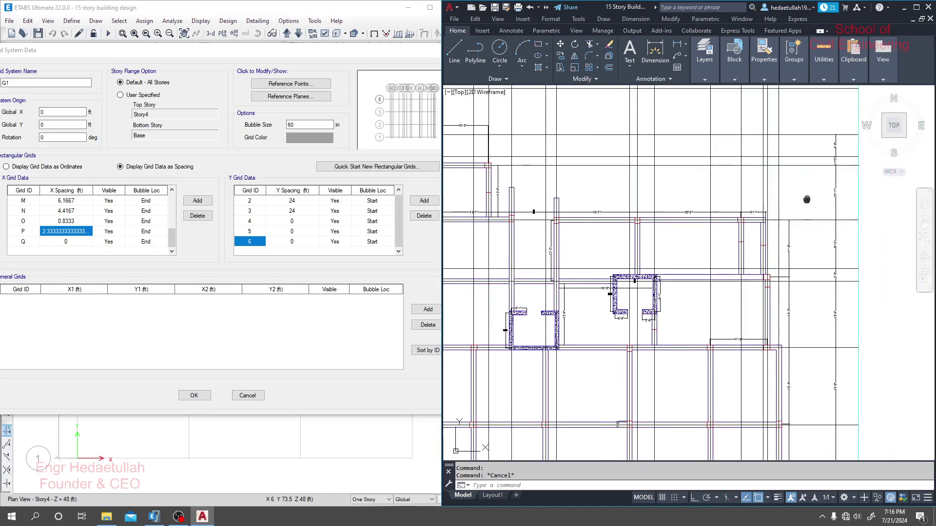
{"action": "middle_click_drag", "start_coordinate": [806, 200], "coordinate": [861, 209]}
{"action": "mouse_move", "coordinate": [740, 215]}
{"action": "middle_mouse_down"}
{"action": "mouse_move", "coordinate": [901, 222]}
{"action": "mouse_move", "coordinate": [786, 211]}
{"action": "mouse_move", "coordinate": [809, 209]}
{"action": "middle_mouse_up"}
{"action": "scroll", "coordinate": [534, 171], "scroll_direction": "up", "scroll_amount": 4}
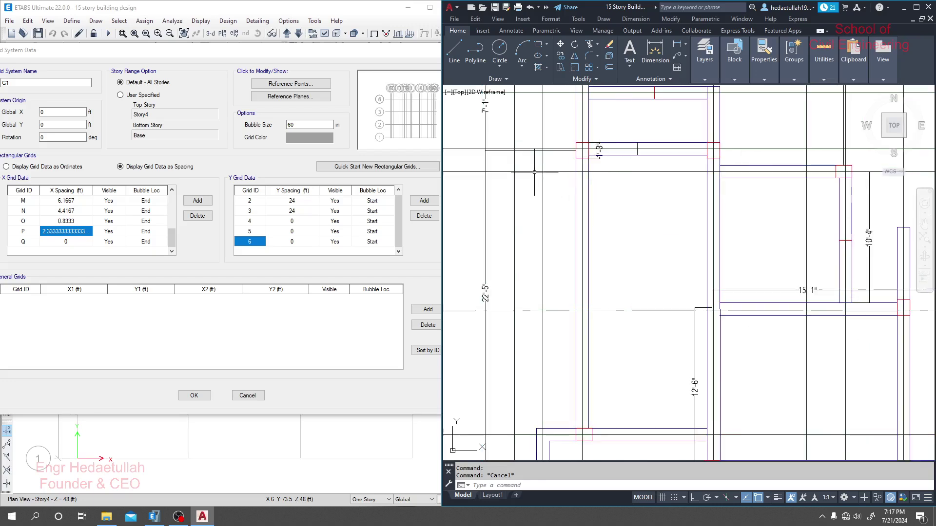
{"action": "middle_click_drag", "start_coordinate": [530, 172], "coordinate": [692, 234]}
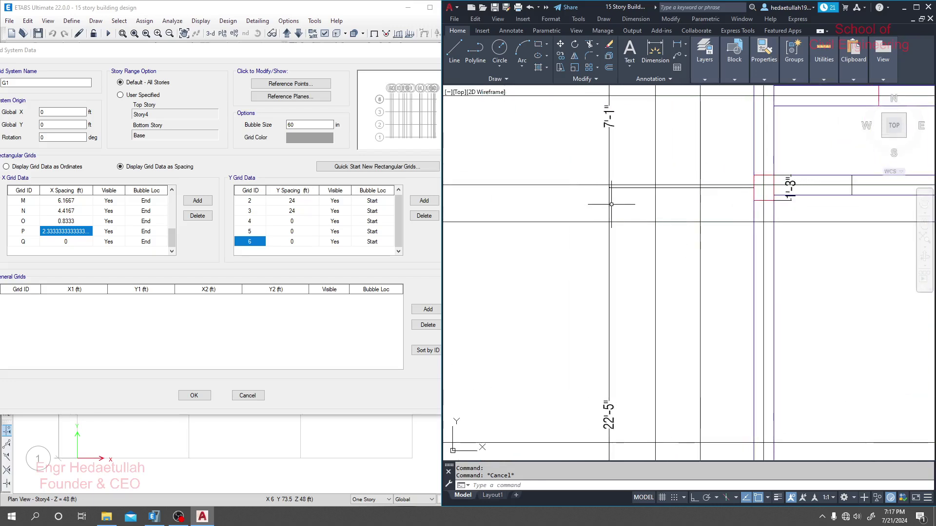
{"action": "scroll", "coordinate": [608, 156], "scroll_direction": "down", "scroll_amount": 5}
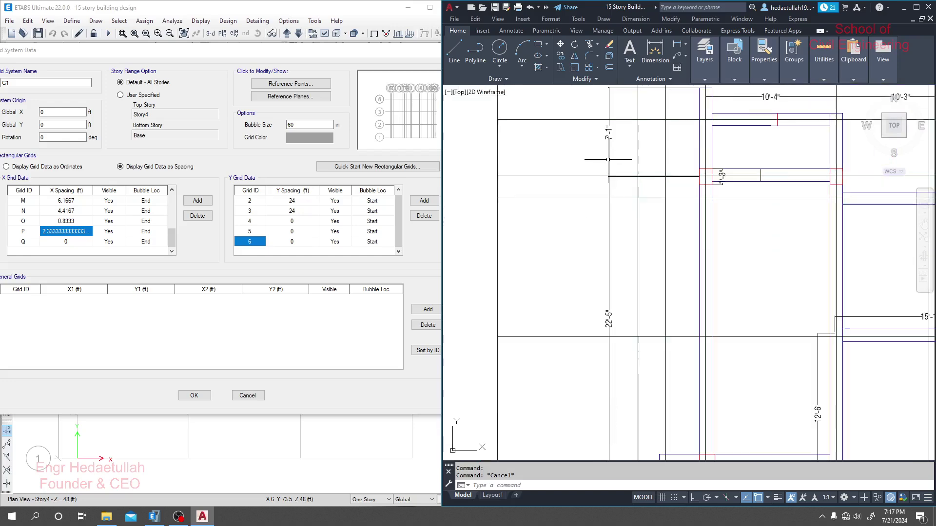
{"action": "scroll", "coordinate": [678, 170], "scroll_direction": "down", "scroll_amount": 6}
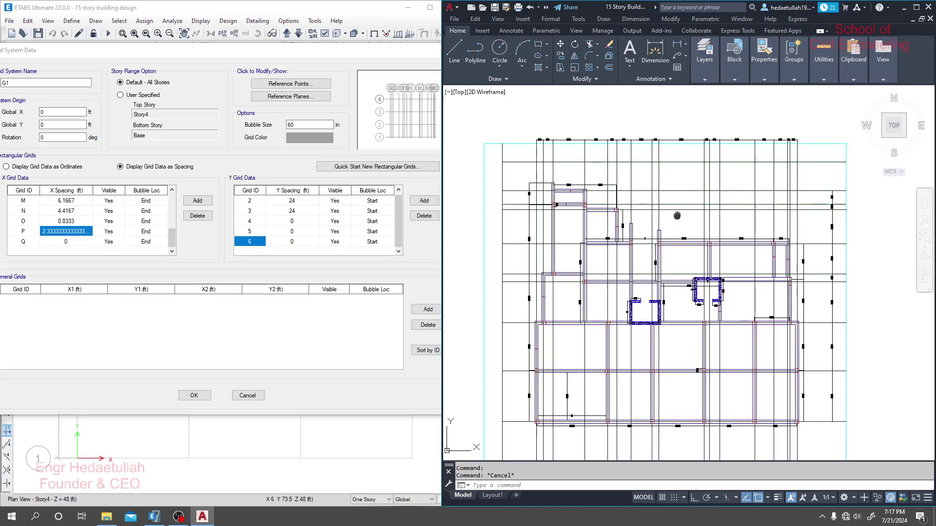
{"action": "middle_click_drag", "start_coordinate": [737, 296], "coordinate": [811, 259]}
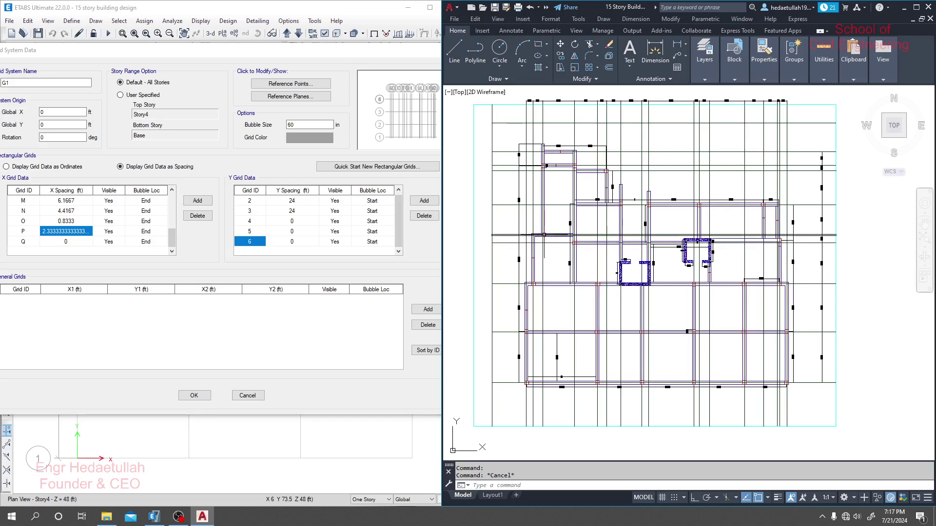
- Examine the outer chain of vertical dimensions on the AutoCAD plan's right side, from the core level up to the topmost grid lines
{"action": "scroll", "coordinate": [829, 238], "scroll_direction": "up", "scroll_amount": 6}
{"action": "scroll", "coordinate": [833, 238], "scroll_direction": "down", "scroll_amount": 2}
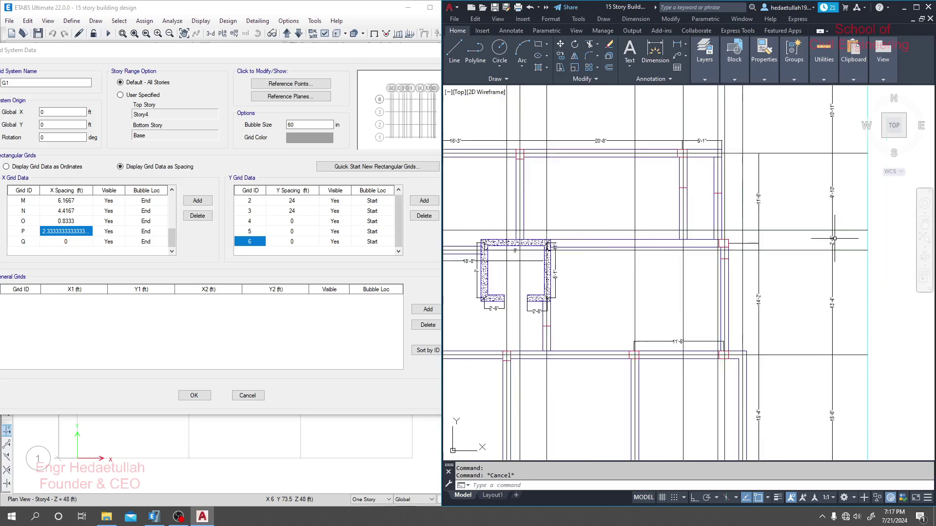
{"action": "scroll", "coordinate": [834, 239], "scroll_direction": "down", "scroll_amount": 2}
{"action": "scroll", "coordinate": [832, 205], "scroll_direction": "down", "scroll_amount": 3}
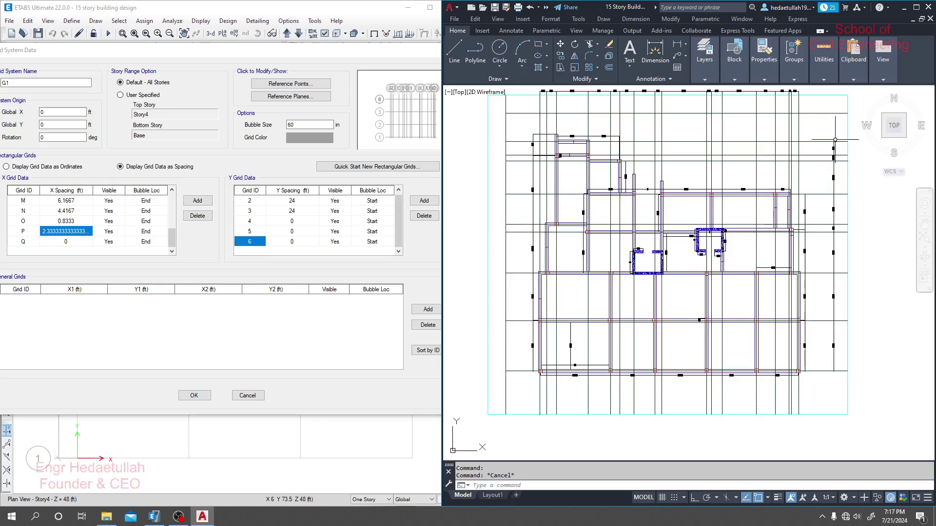
{"action": "scroll", "coordinate": [824, 178], "scroll_direction": "up", "scroll_amount": 3}
{"action": "scroll", "coordinate": [825, 180], "scroll_direction": "down", "scroll_amount": 3}
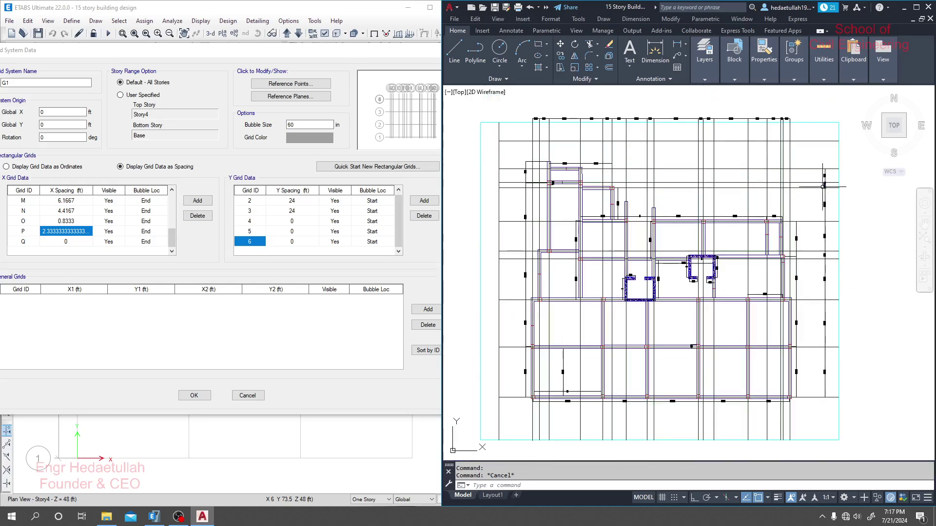
{"action": "scroll", "coordinate": [824, 185], "scroll_direction": "up", "scroll_amount": 3}
{"action": "scroll", "coordinate": [820, 206], "scroll_direction": "down", "scroll_amount": 3}
{"action": "scroll", "coordinate": [819, 206], "scroll_direction": "up", "scroll_amount": 4}
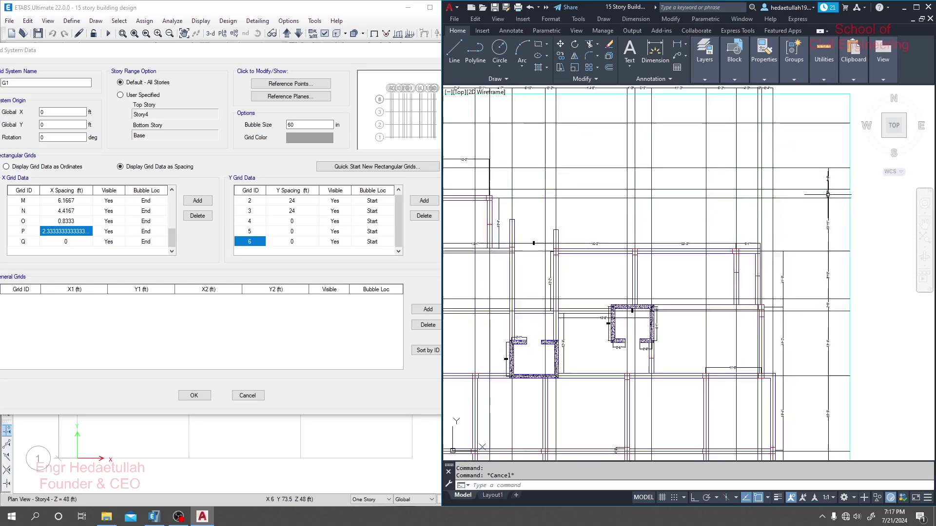
{"action": "scroll", "coordinate": [828, 194], "scroll_direction": "down", "scroll_amount": 2}
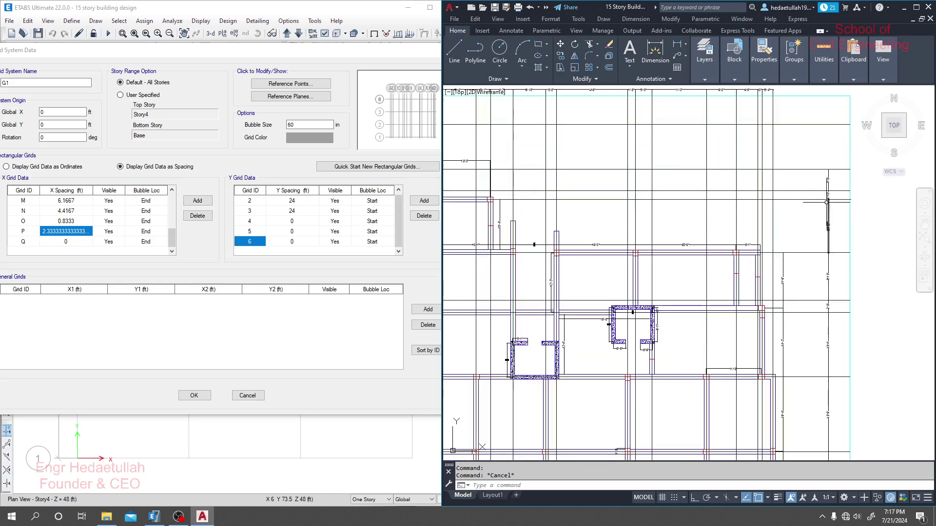
{"action": "scroll", "coordinate": [817, 232], "scroll_direction": "down", "scroll_amount": 2}
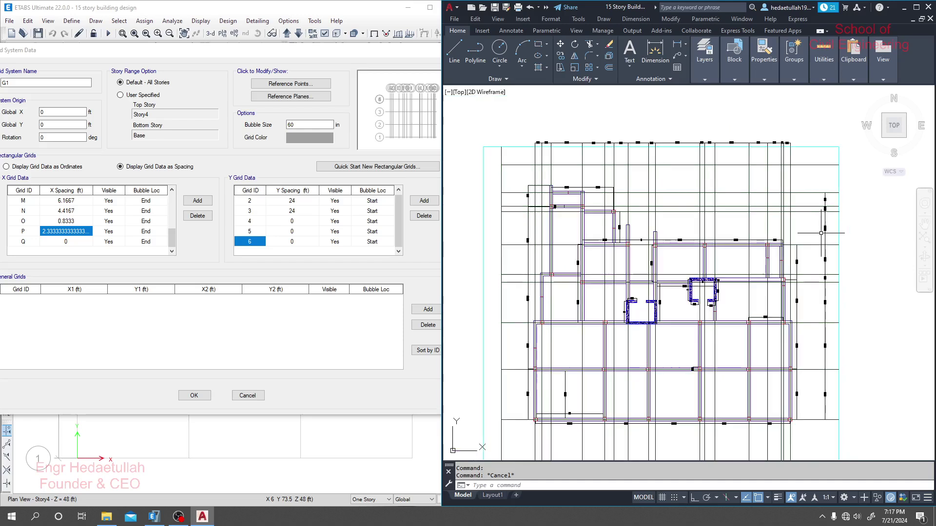
- Read the two lowest bay dimensions in the AutoCAD plan and set the Y spacings of grids 1 and 2 to 16.5 and 15.5 ft
{"action": "left_click", "coordinate": [357, 157]}
{"action": "scroll", "coordinate": [290, 214], "scroll_direction": "up", "scroll_amount": 1}
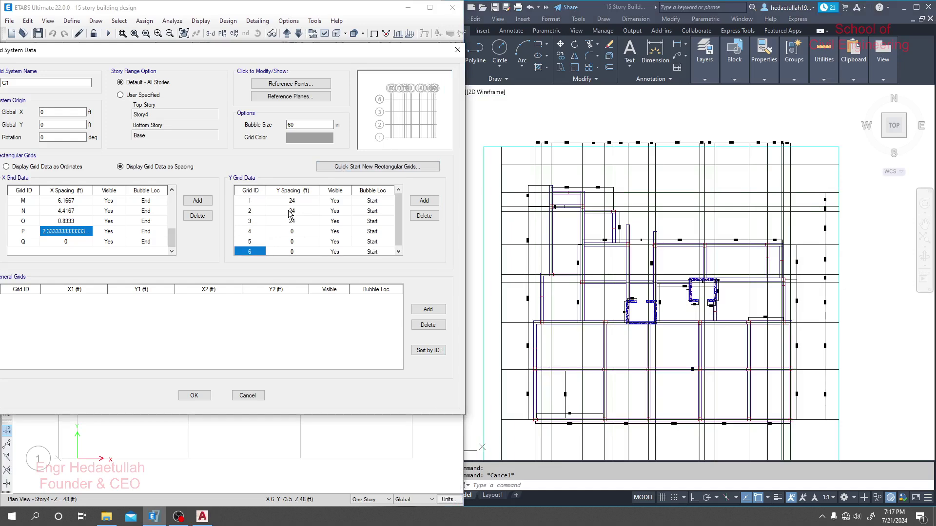
{"action": "left_click", "coordinate": [289, 206]}
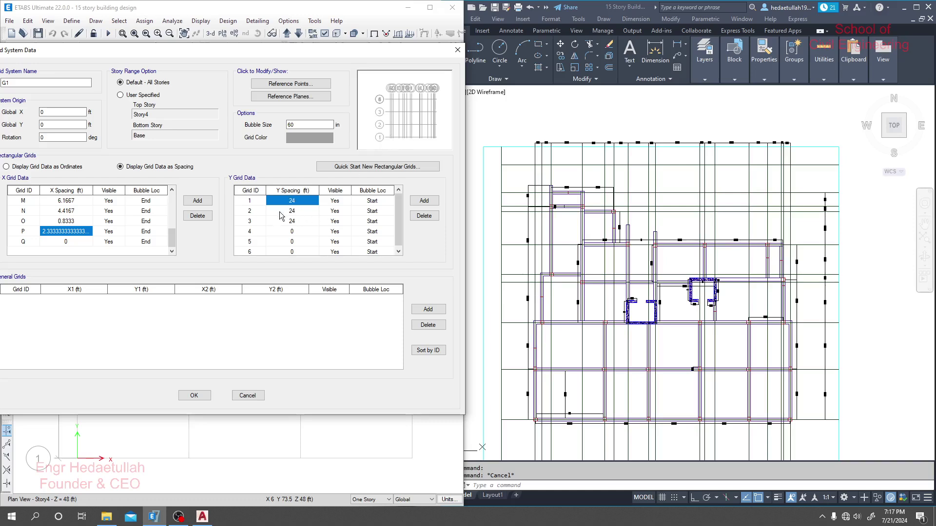
{"action": "scroll", "coordinate": [811, 402], "scroll_direction": "up", "scroll_amount": 2}
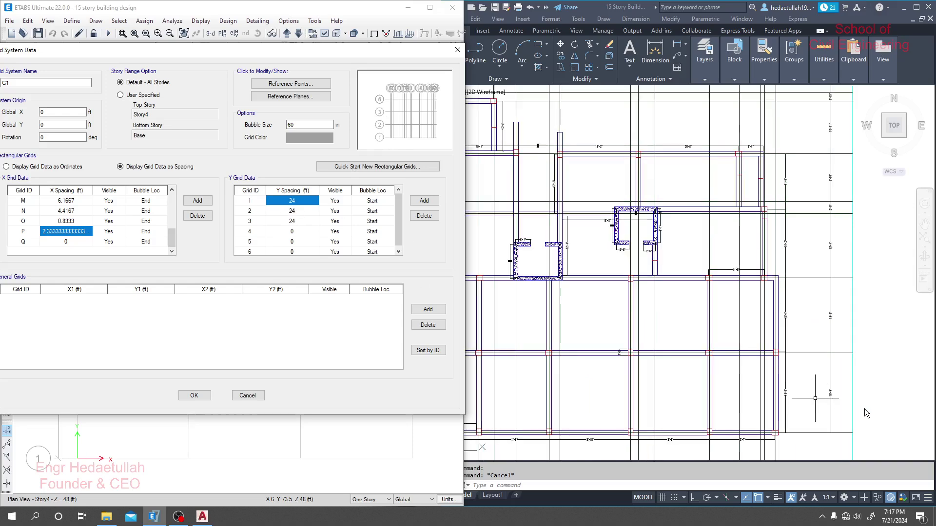
{"action": "scroll", "coordinate": [829, 404], "scroll_direction": "up", "scroll_amount": 2}
{"action": "scroll", "coordinate": [796, 379], "scroll_direction": "up", "scroll_amount": 5}
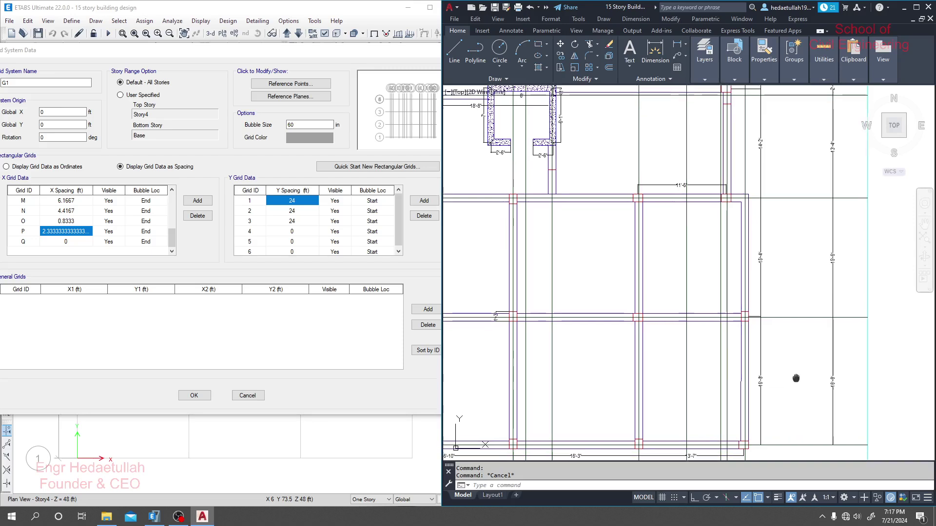
{"action": "scroll", "coordinate": [802, 322], "scroll_direction": "down", "scroll_amount": 5}
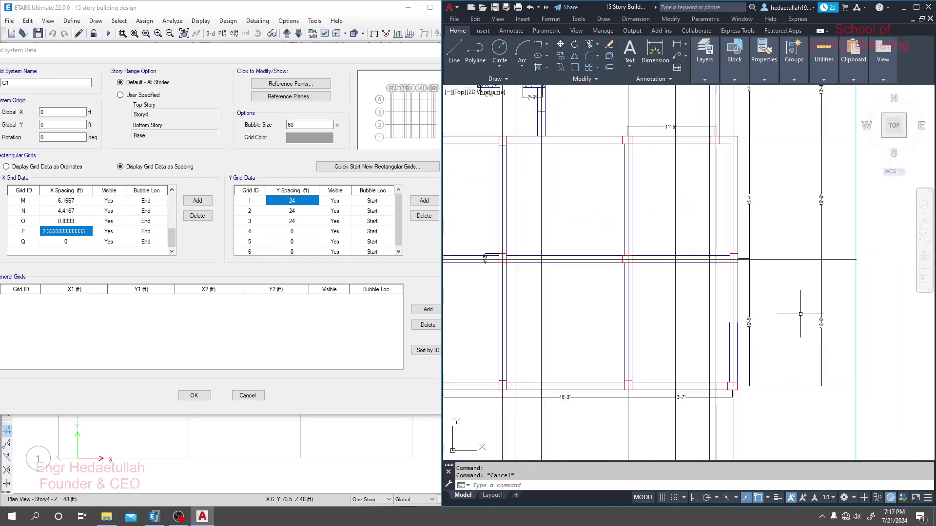
{"action": "scroll", "coordinate": [805, 333], "scroll_direction": "up", "scroll_amount": 2}
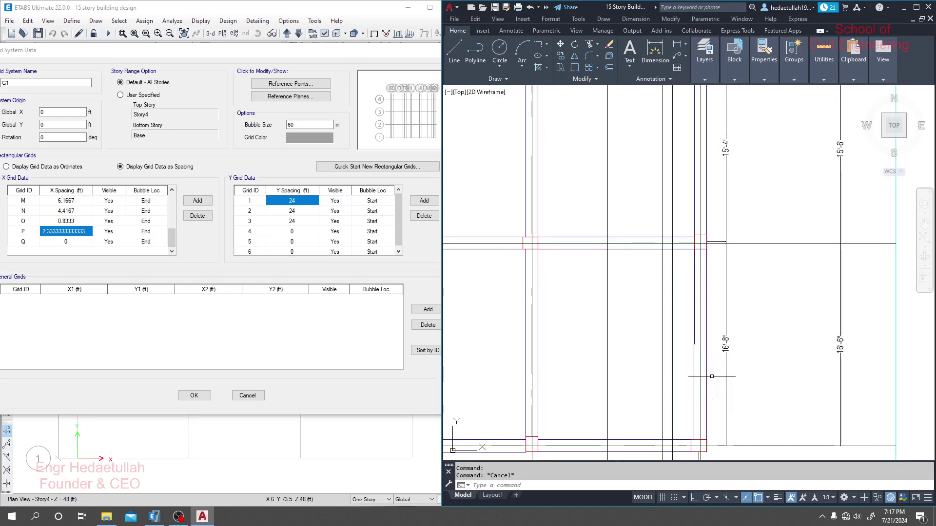
{"action": "left_click", "coordinate": [297, 204]}
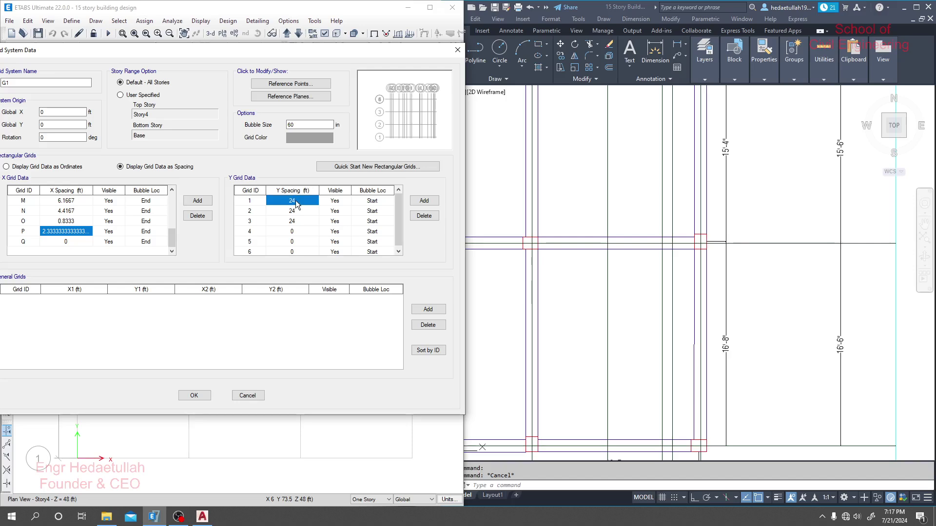
{"action": "type", "text": "16.5"}
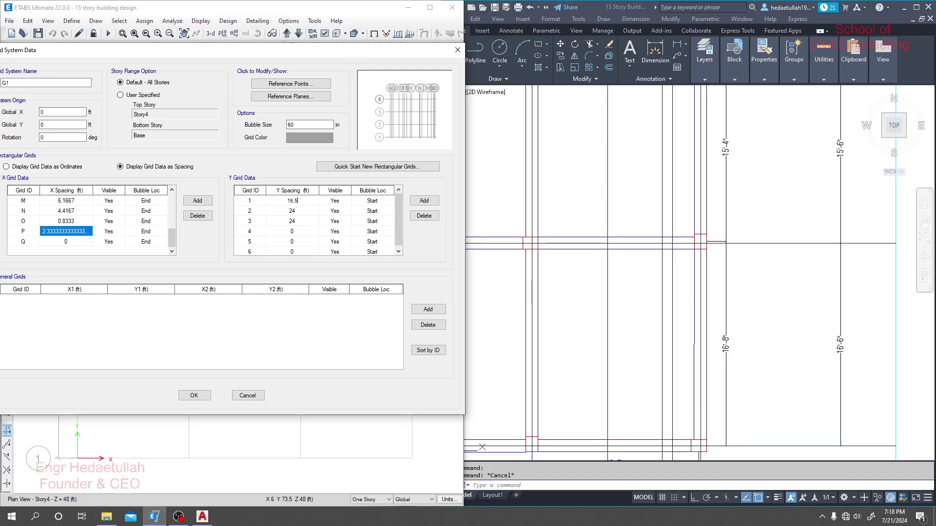
{"action": "key", "text": "Return"}
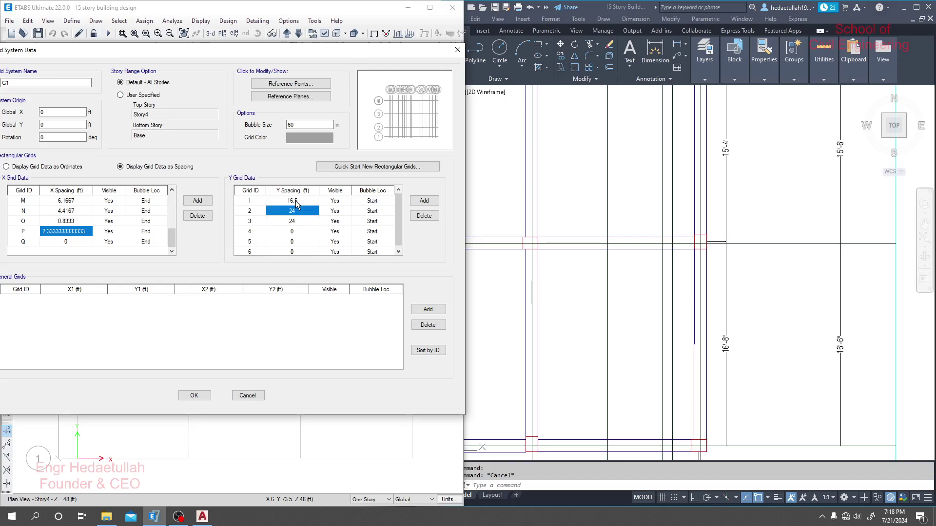
{"action": "type", "text": "15.5"}
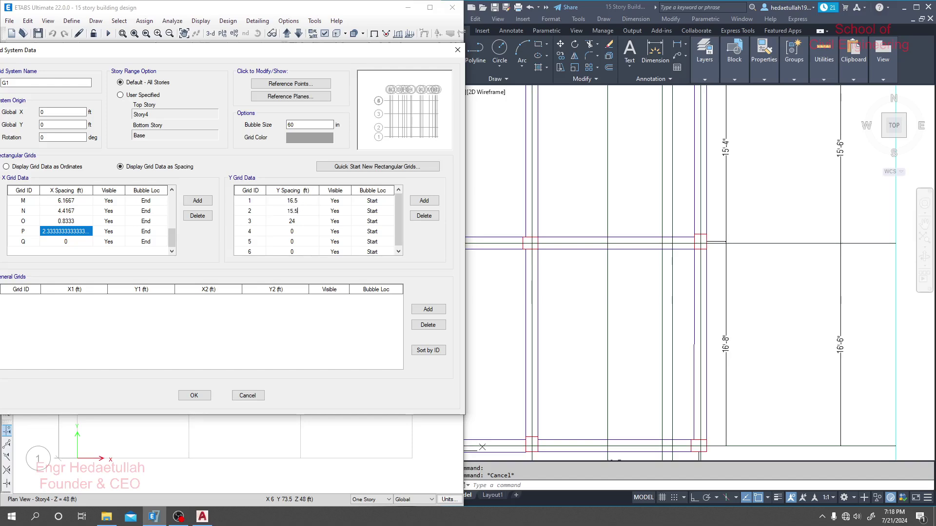
{"action": "key", "text": "Return"}
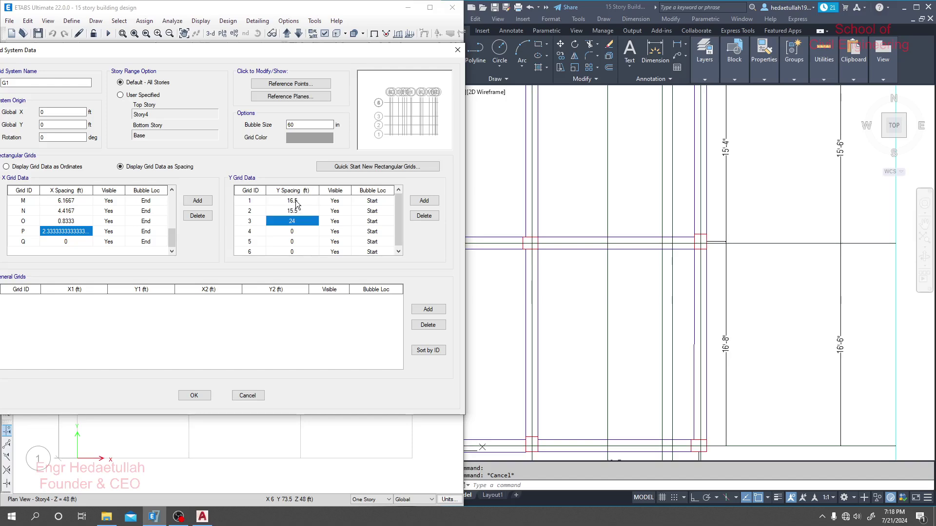
- Read the dimensions above the two lowest bays in the AutoCAD plan and set the Y spacing of grid 3 to 2.5 ft
{"action": "scroll", "coordinate": [804, 180], "scroll_direction": "down", "scroll_amount": 2}
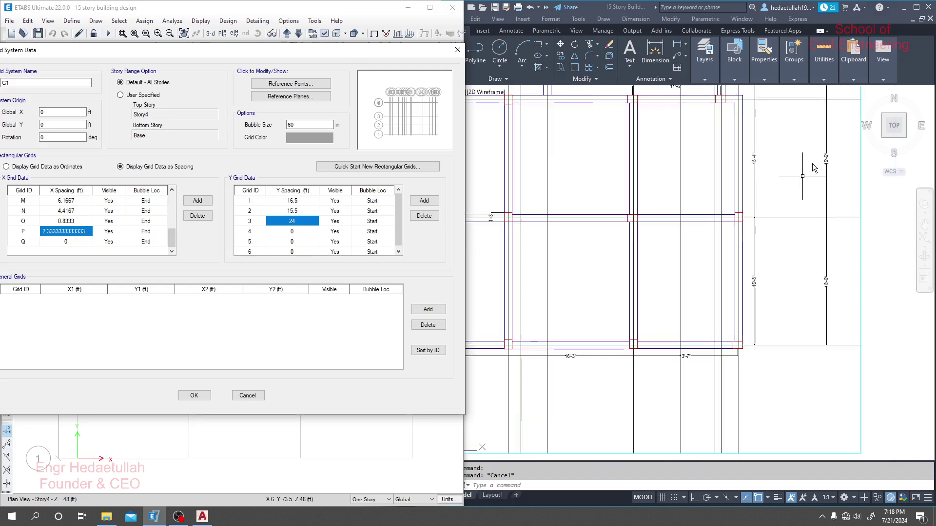
{"action": "left_click", "coordinate": [806, 180]}
{"action": "scroll", "coordinate": [816, 368], "scroll_direction": "down", "scroll_amount": 2}
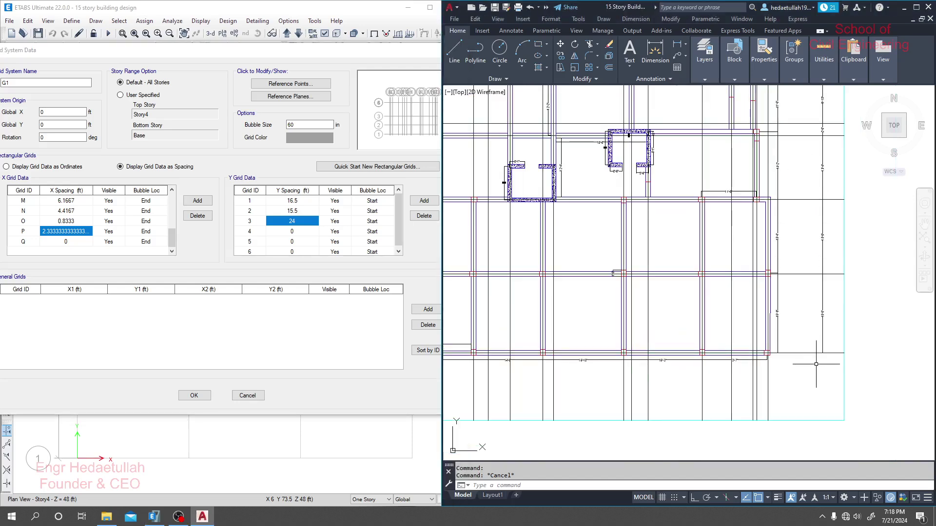
{"action": "middle_click_drag", "start_coordinate": [811, 167], "coordinate": [795, 308]}
{"action": "scroll", "coordinate": [803, 309], "scroll_direction": "up", "scroll_amount": 5}
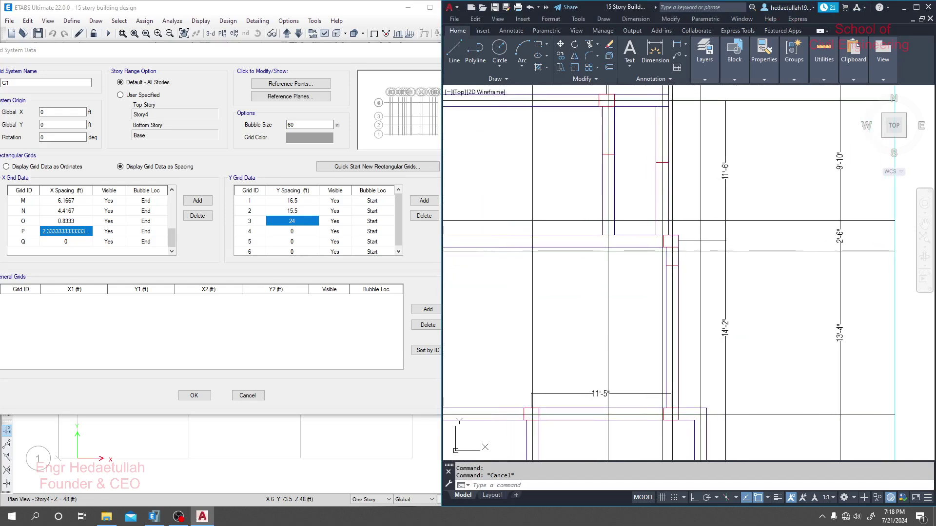
{"action": "left_click", "coordinate": [295, 237]}
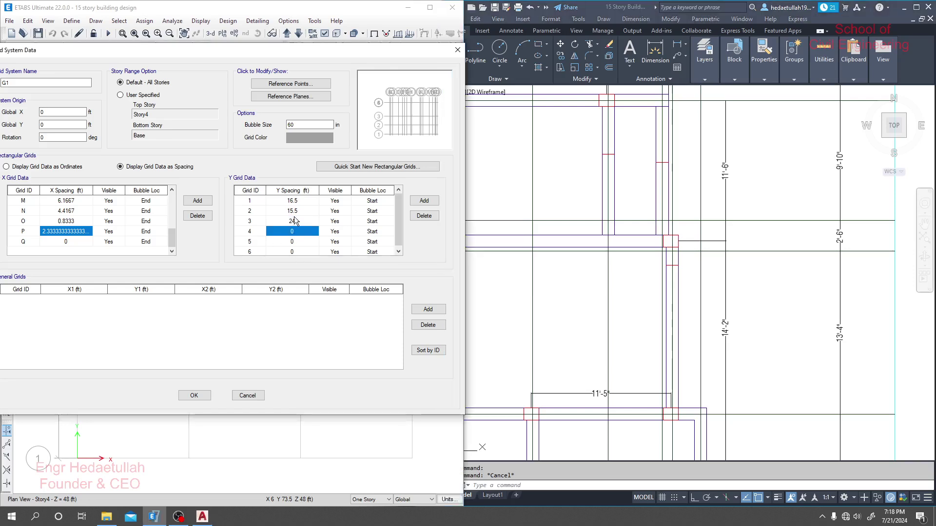
{"action": "left_click", "coordinate": [295, 221]}
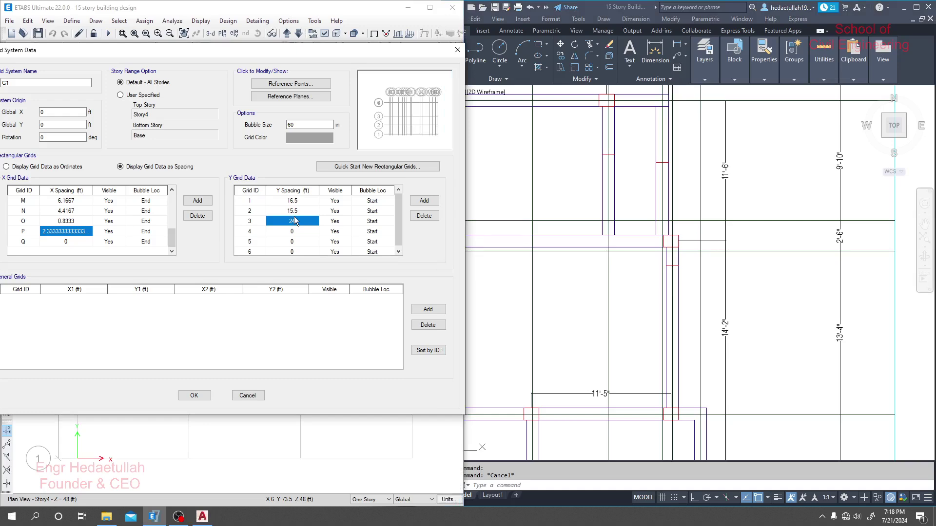
{"action": "left_click", "coordinate": [291, 232]}
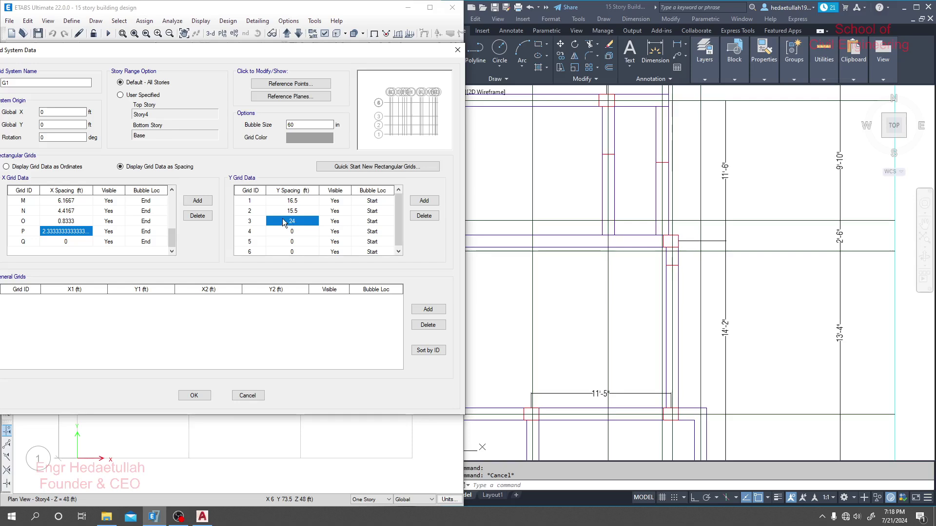
{"action": "left_click", "coordinate": [292, 212]}
{"action": "left_click", "coordinate": [293, 222]}
{"action": "left_click", "coordinate": [295, 232]}
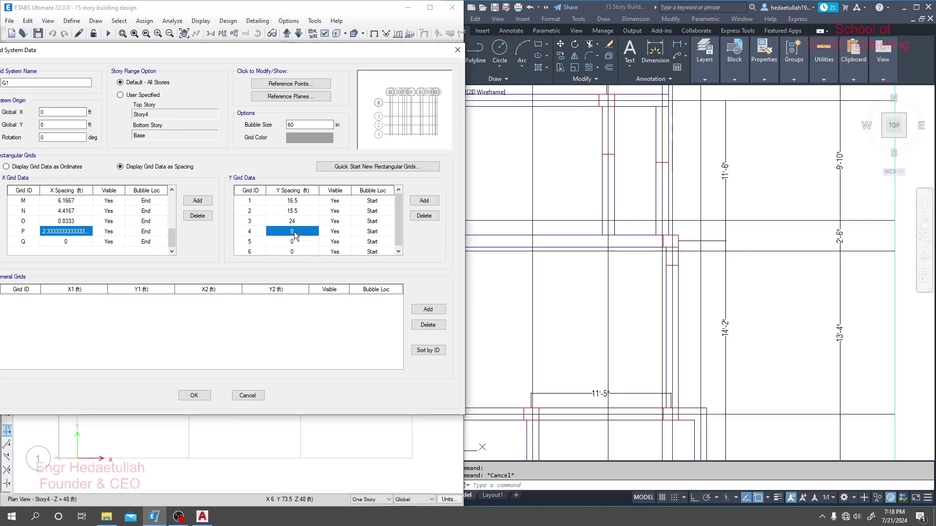
{"action": "left_click", "coordinate": [296, 224]}
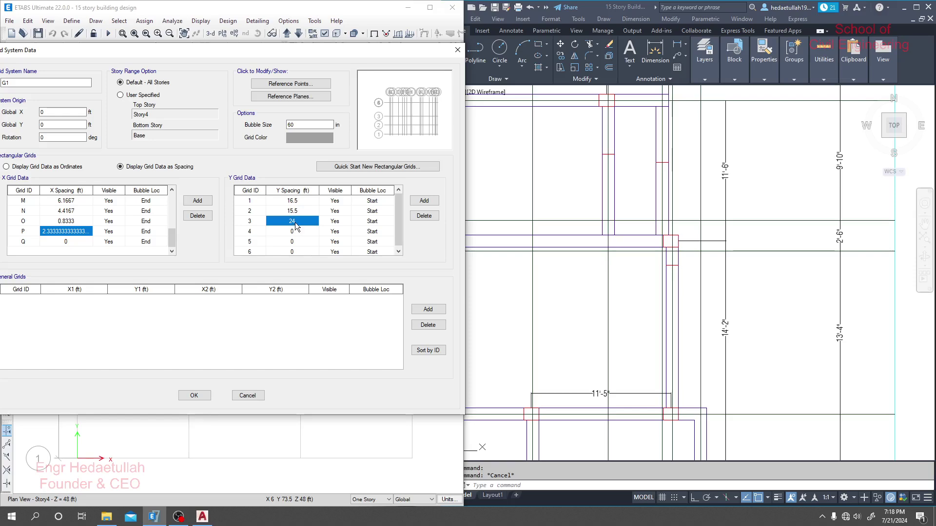
{"action": "type", "text": "2.5"}
{"action": "key", "text": "Return"}
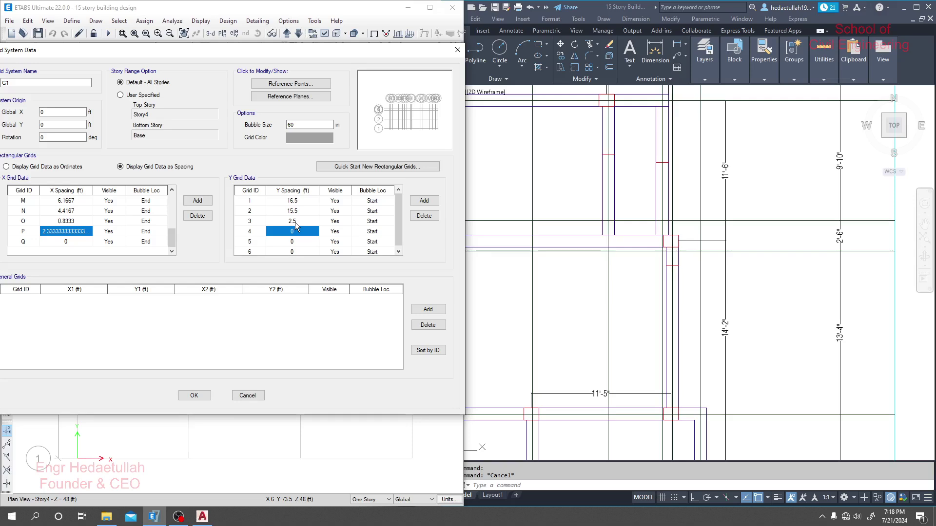
- Set the Y spacing of grid 4 to 9'-10"
{"action": "type", "text": "9"}
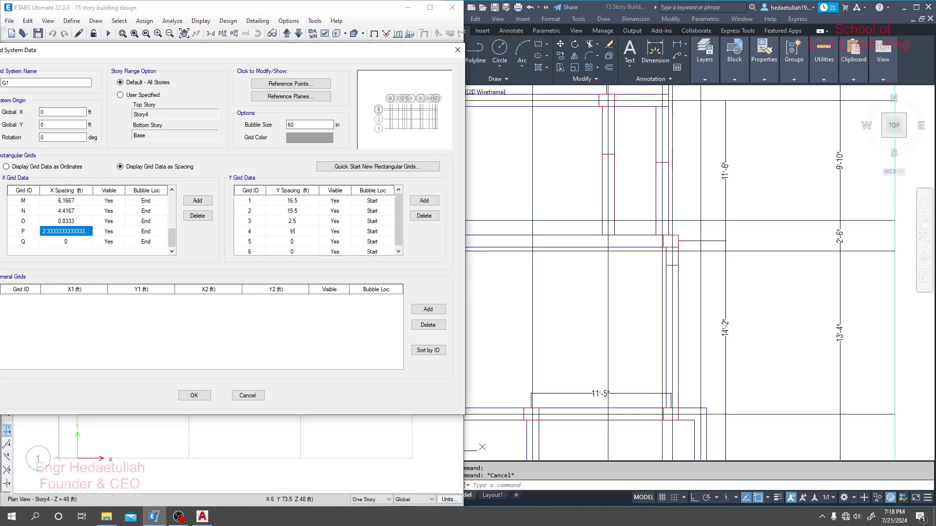
{"action": "type", "text": "'10"}
{"action": "key", "text": "Return"}
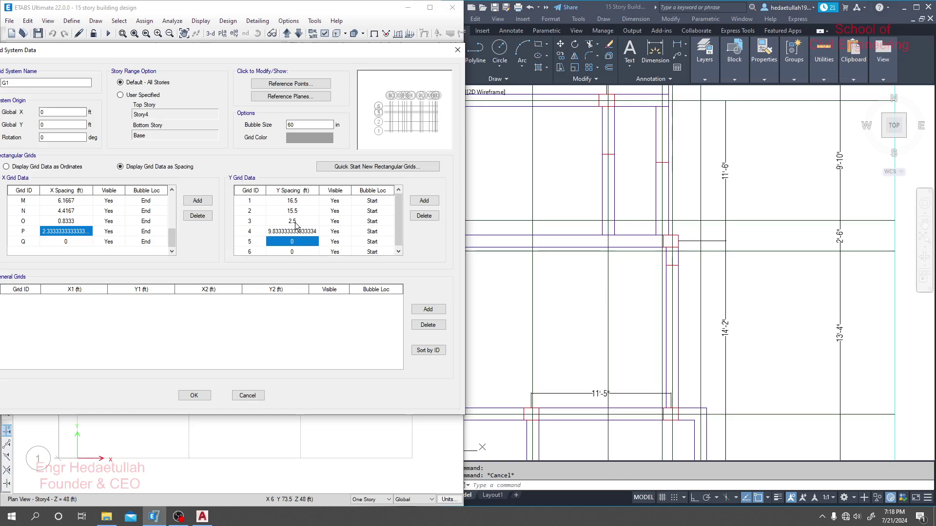
- Read the dimension above the 9'-10" bay in the AutoCAD plan and set the Y spacing of grid 5 to 10'-11"
{"action": "left_click", "coordinate": [677, 224]}
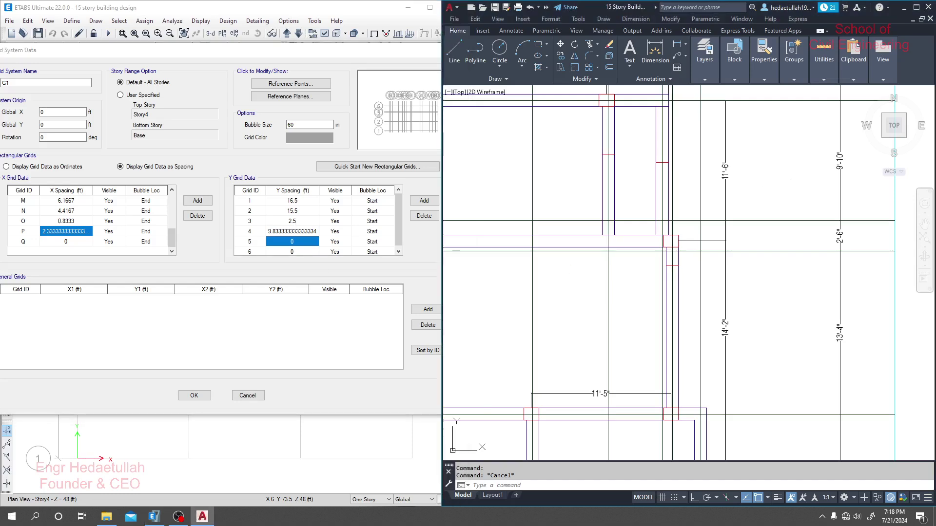
{"action": "mouse_move", "coordinate": [676, 224]}
{"action": "middle_mouse_down"}
{"action": "mouse_move", "coordinate": [718, 236]}
{"action": "mouse_move", "coordinate": [764, 410]}
{"action": "middle_mouse_up"}
{"action": "middle_click_drag", "start_coordinate": [747, 347], "coordinate": [777, 372]}
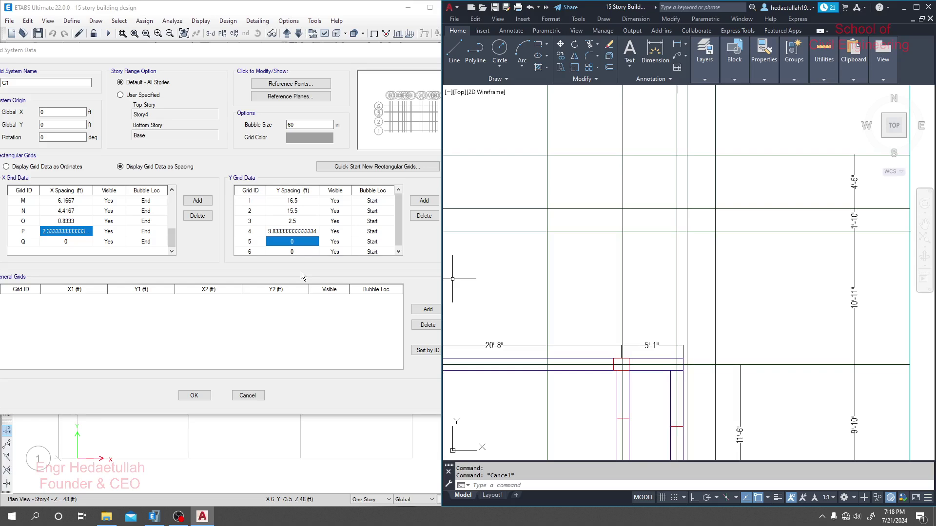
{"action": "left_click", "coordinate": [290, 243]}
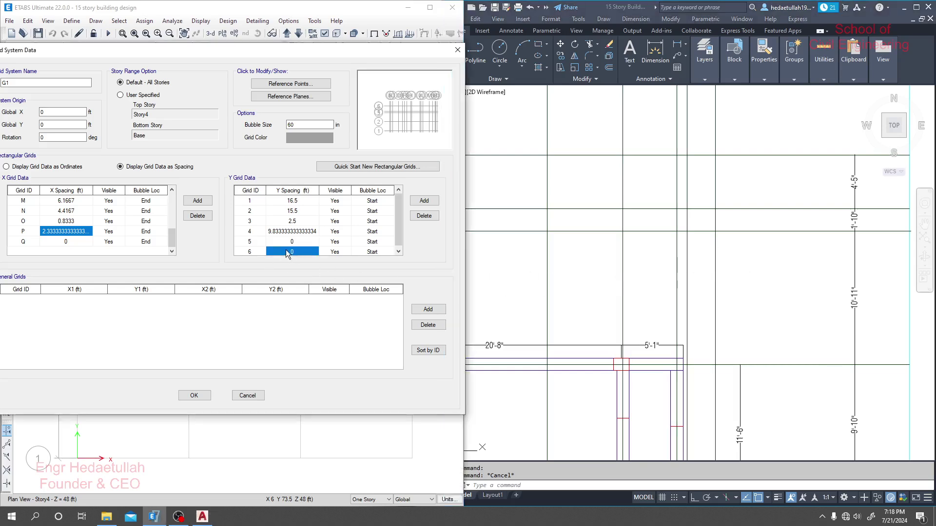
{"action": "scroll", "coordinate": [290, 232], "scroll_direction": "down", "scroll_amount": 1}
{"action": "left_click", "coordinate": [291, 231]}
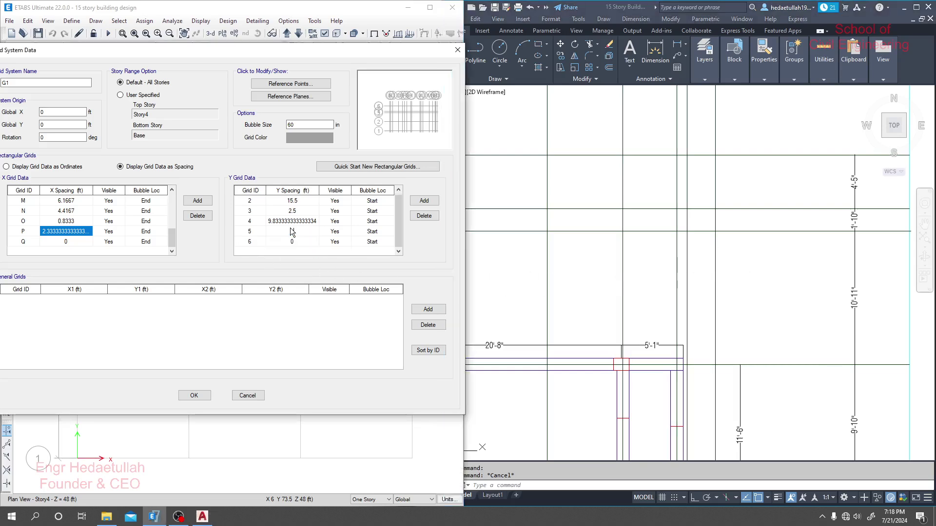
{"action": "key", "text": "Return"}
{"action": "key", "text": "Return"}
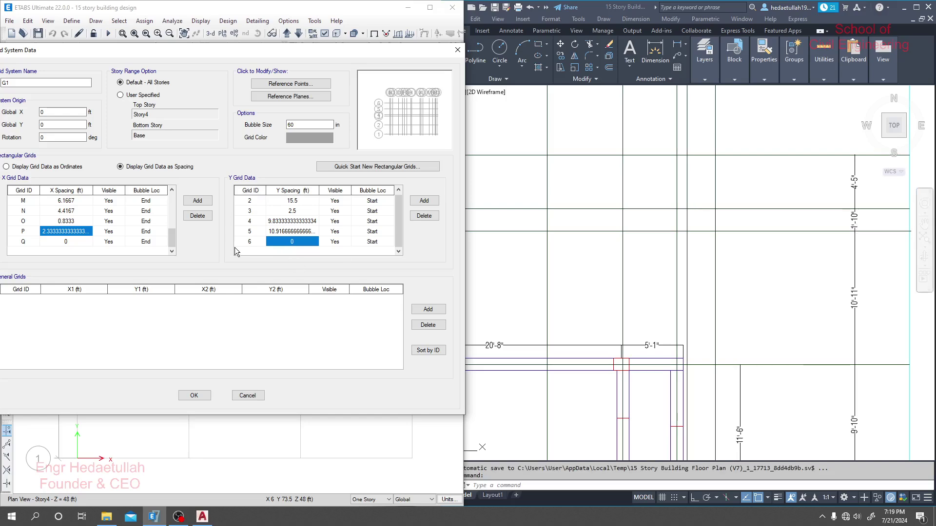
- Add two more Y grids and set the Y spacings of grids 6 and 7 to 1'-10" and 4'-5"
{"action": "left_click", "coordinate": [424, 201]}
{"action": "left_click", "coordinate": [424, 200]}
{"action": "left_click", "coordinate": [297, 223]}
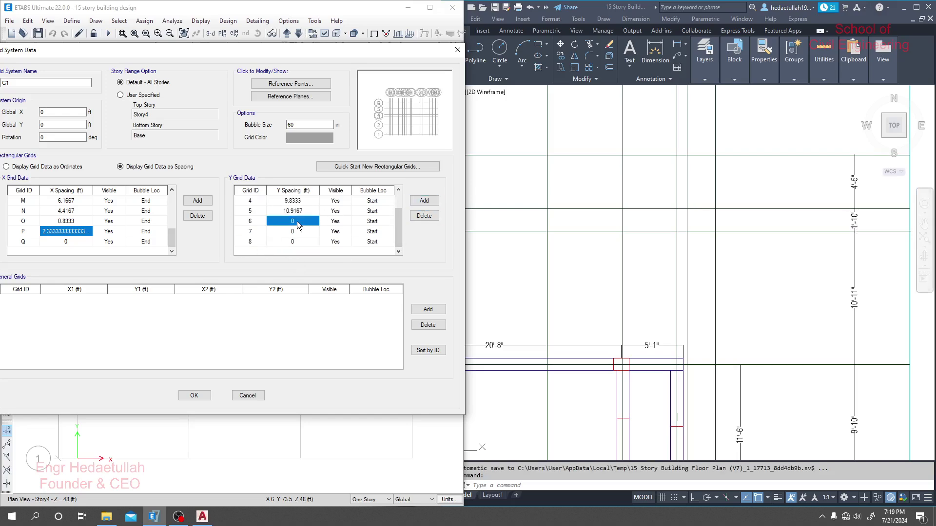
{"action": "type", "text": "1'1"}
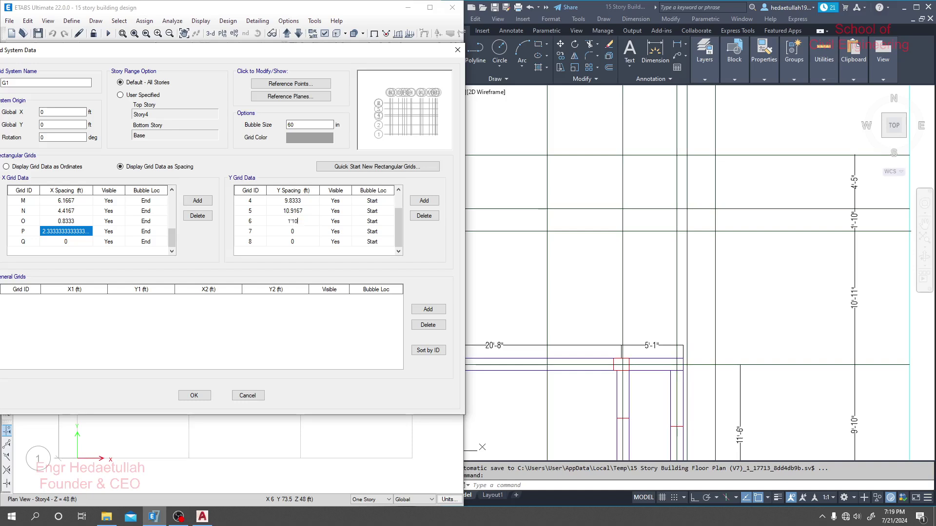
{"action": "type", "text": "0'"}
{"action": "key", "text": "Return"}
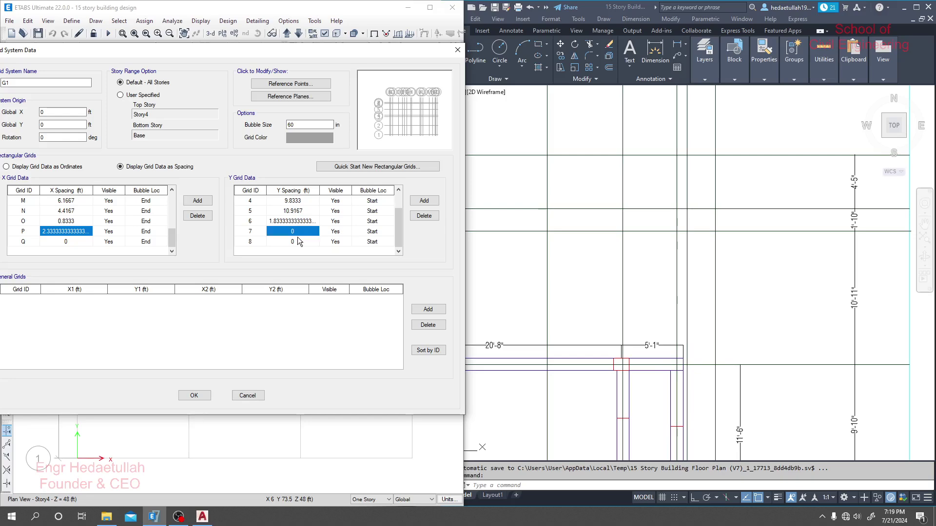
{"action": "type", "text": "4"}
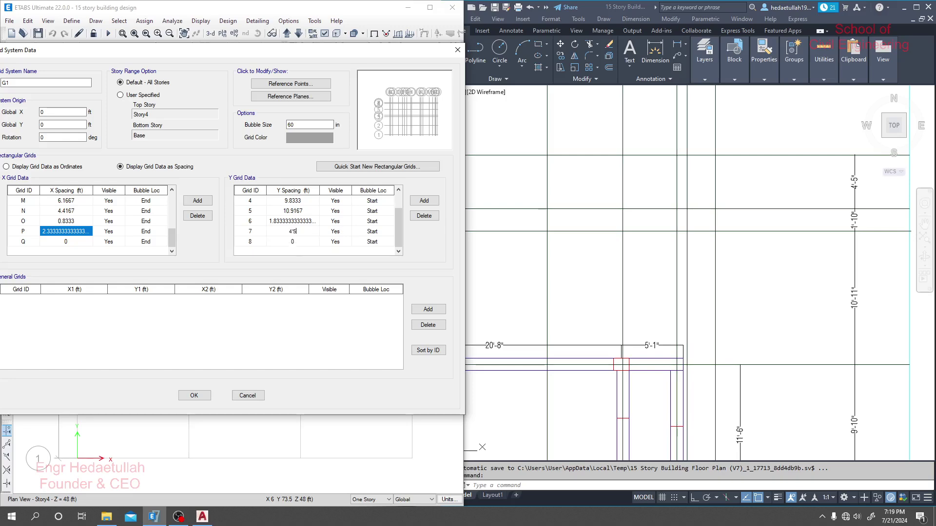
{"action": "type", "text": "'5"}
{"action": "left_click", "coordinate": [290, 240]}
- Compare the complete list of Y grid spacings with the vertical dimension chain of the AutoCAD floor plan
{"action": "scroll", "coordinate": [827, 251], "scroll_direction": "down", "scroll_amount": 5}
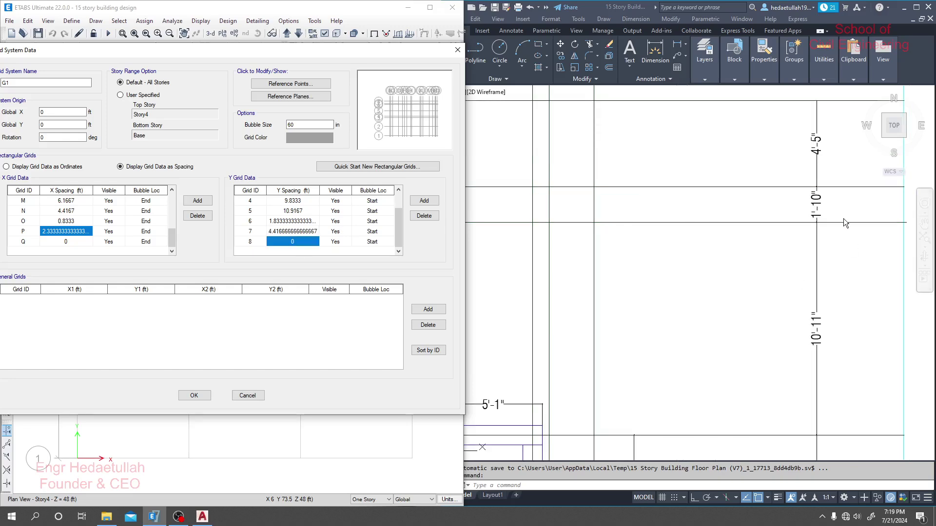
{"action": "scroll", "coordinate": [824, 253], "scroll_direction": "down", "scroll_amount": 3}
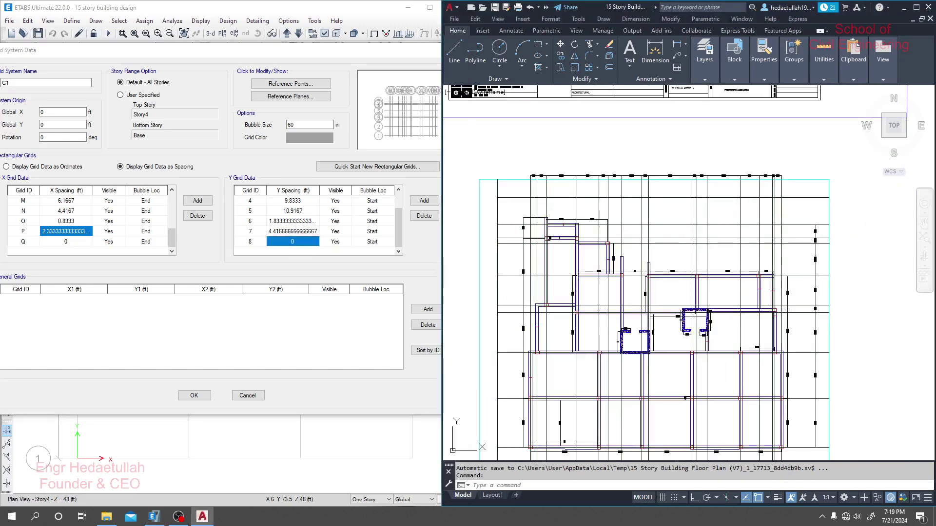
{"action": "scroll", "coordinate": [768, 267], "scroll_direction": "up", "scroll_amount": 1}
{"action": "scroll", "coordinate": [746, 265], "scroll_direction": "down", "scroll_amount": 2}
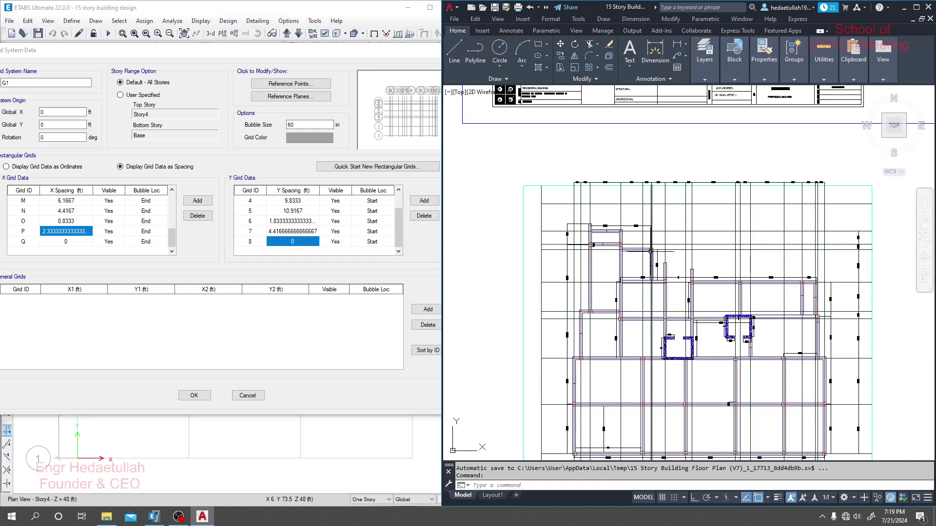
{"action": "left_click", "coordinate": [303, 265]}
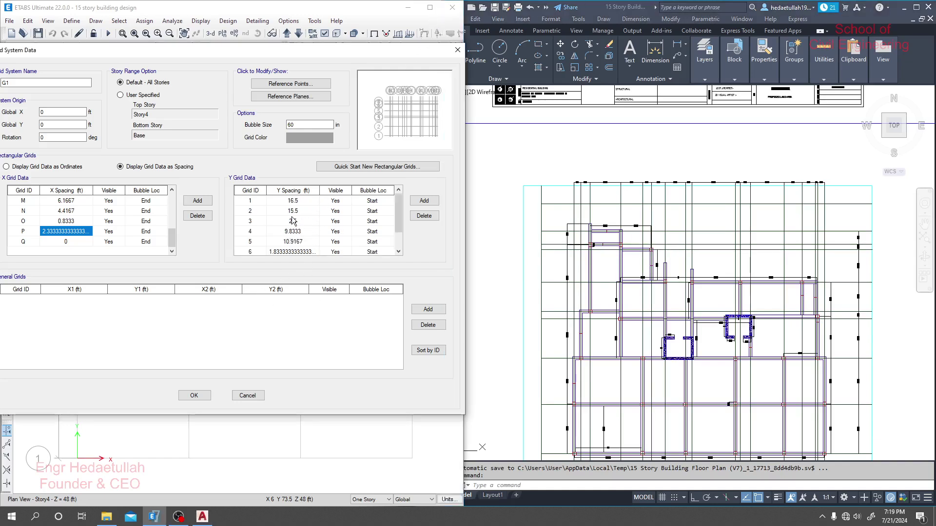
{"action": "scroll", "coordinate": [293, 221], "scroll_direction": "up", "scroll_amount": 1}
{"action": "scroll", "coordinate": [102, 230], "scroll_direction": "up", "scroll_amount": 4}
{"action": "scroll", "coordinate": [102, 219], "scroll_direction": "down", "scroll_amount": 4}
{"action": "scroll", "coordinate": [297, 222], "scroll_direction": "down", "scroll_amount": 1}
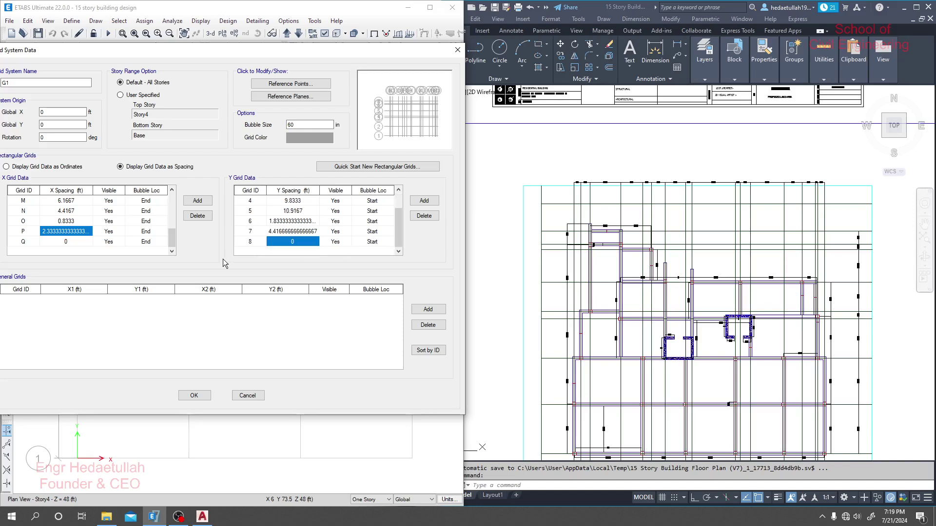
- Confirm the new grid spacings, refresh the model view and maximize the ETABS window around the plan grid
{"action": "left_click", "coordinate": [193, 396]}
{"action": "left_click", "coordinate": [193, 396]}
{"action": "left_click", "coordinate": [262, 343]}
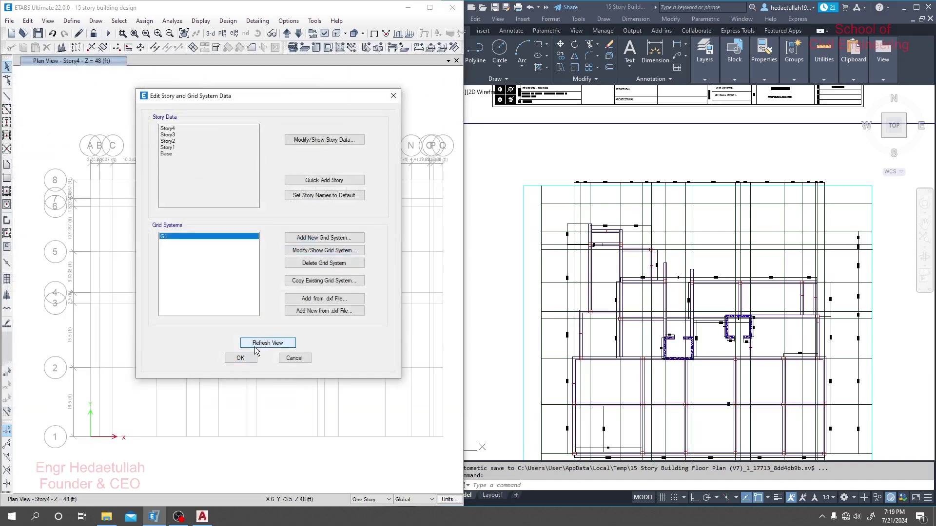
{"action": "left_click", "coordinate": [241, 357]}
{"action": "scroll", "coordinate": [267, 309], "scroll_direction": "up", "scroll_amount": 1}
{"action": "middle_click_drag", "start_coordinate": [267, 309], "coordinate": [259, 295]}
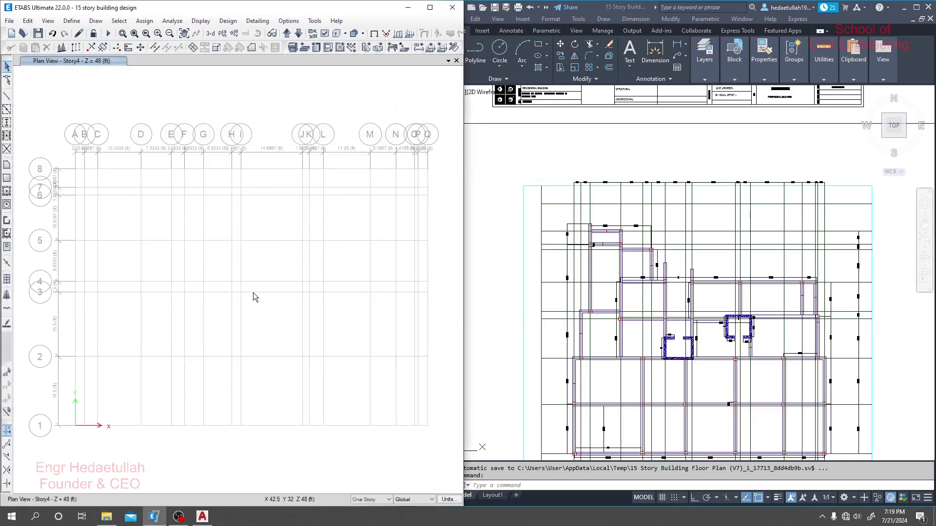
{"action": "left_click", "coordinate": [430, 7]}
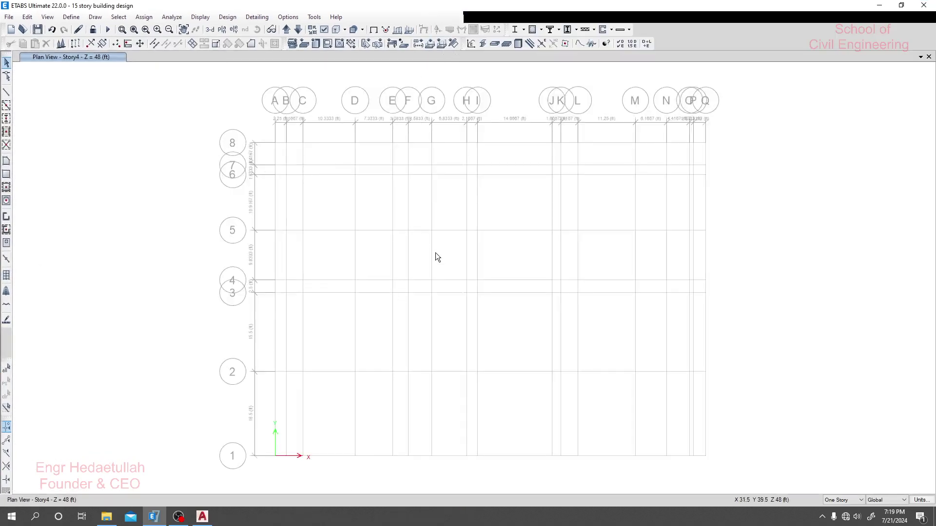
{"action": "middle_click_drag", "start_coordinate": [496, 207], "coordinate": [368, 205]}
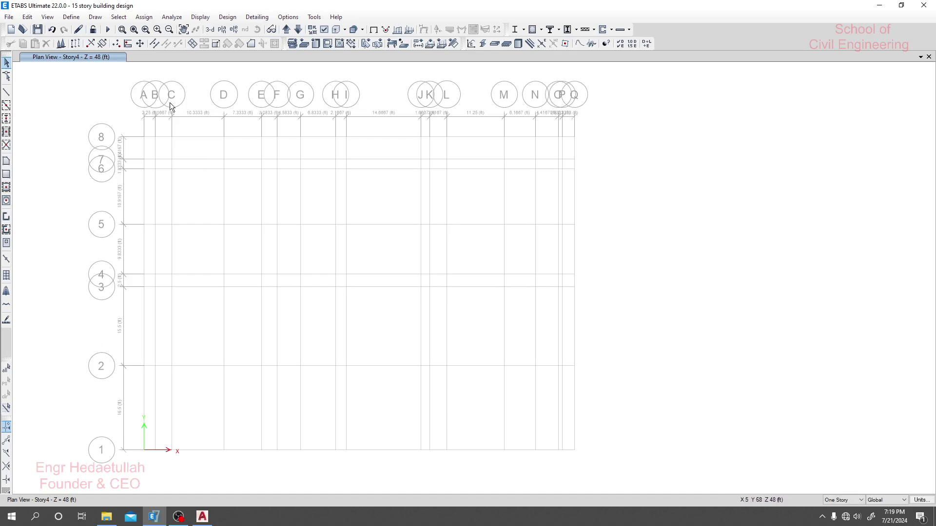
- Reduce the bubble size of grid system G1 to 30 in and refresh the model view
{"action": "right_click", "coordinate": [616, 135]}
{"action": "left_click", "coordinate": [644, 142]}
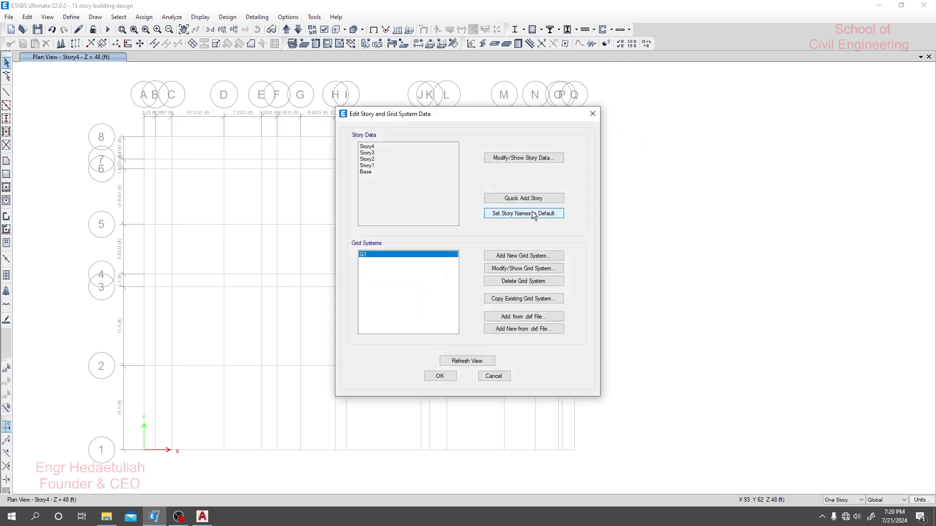
{"action": "left_click", "coordinate": [519, 269]}
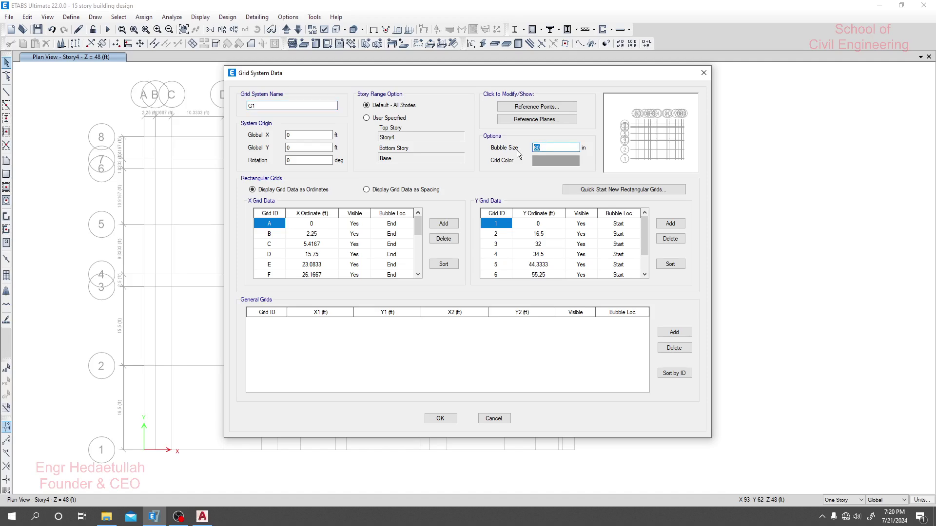
{"action": "type", "text": "30"}
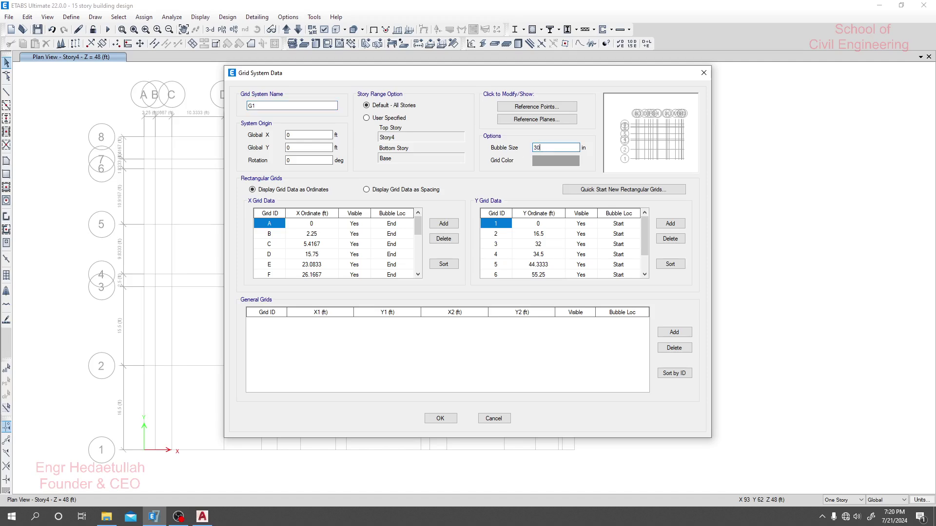
{"action": "left_click", "coordinate": [441, 419]}
{"action": "left_click", "coordinate": [469, 361]}
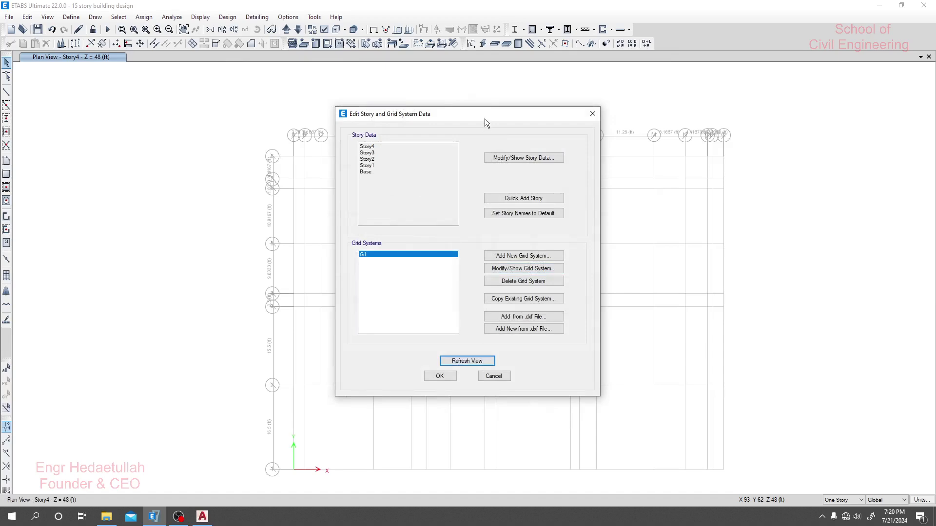
{"action": "left_click_drag", "start_coordinate": [485, 123], "coordinate": [771, 122]}
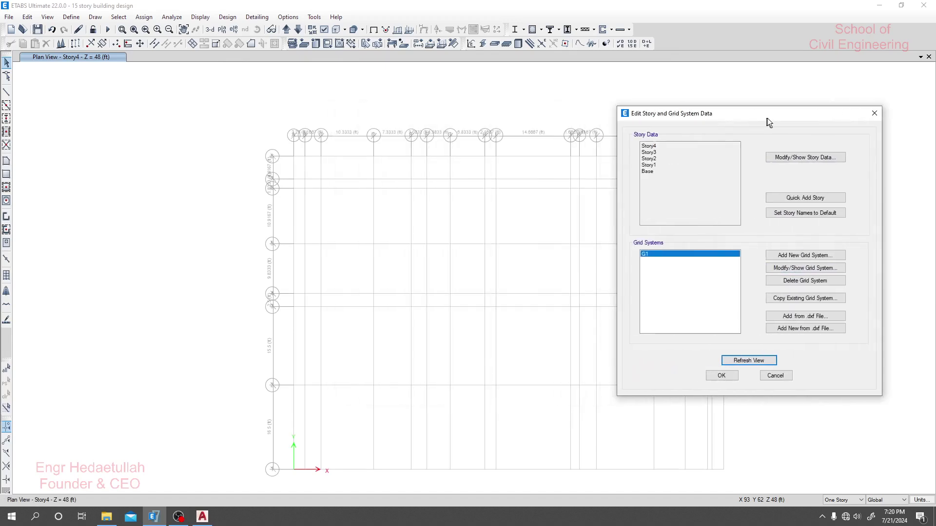
{"action": "left_click", "coordinate": [770, 376]}
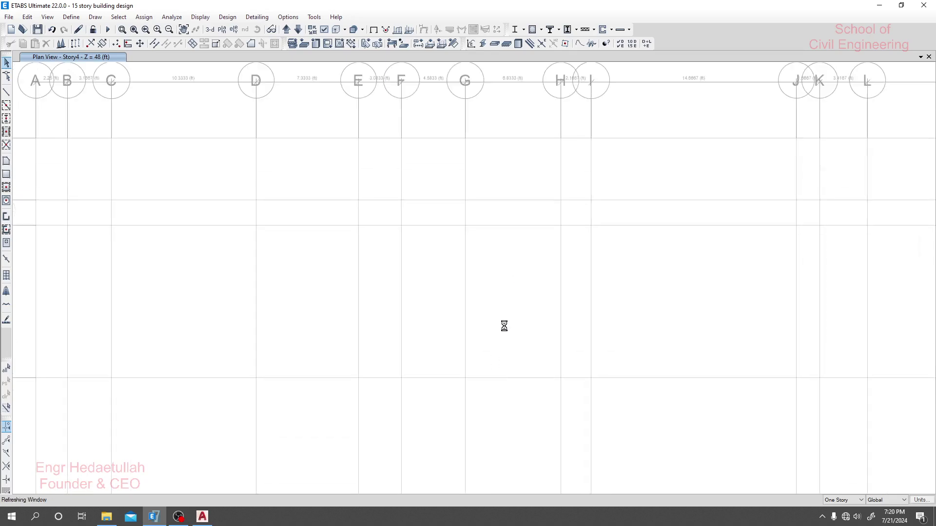
- Examine the grid bubbles and spacing labels along the X and Y edges of the plan view
{"action": "scroll", "coordinate": [510, 305], "scroll_direction": "down", "scroll_amount": 5}
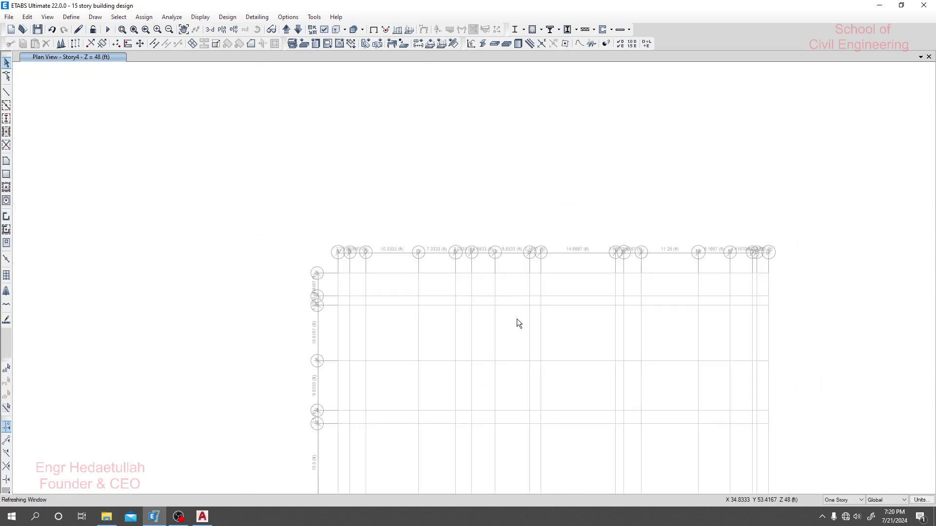
{"action": "scroll", "coordinate": [516, 321], "scroll_direction": "up", "scroll_amount": 2}
{"action": "scroll", "coordinate": [535, 280], "scroll_direction": "down", "scroll_amount": 2}
{"action": "scroll", "coordinate": [603, 203], "scroll_direction": "up", "scroll_amount": 3}
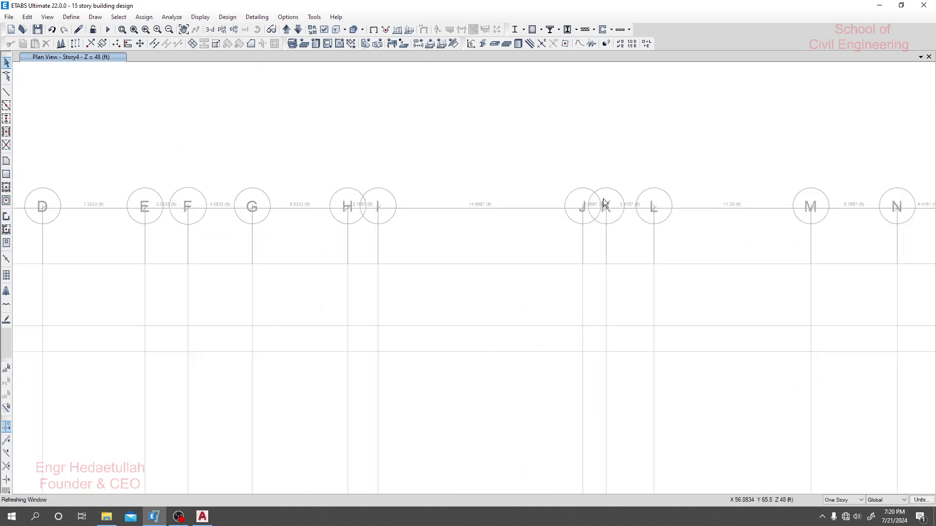
{"action": "scroll", "coordinate": [510, 324], "scroll_direction": "down", "scroll_amount": 3}
{"action": "middle_click_drag", "start_coordinate": [510, 324], "coordinate": [458, 244]}
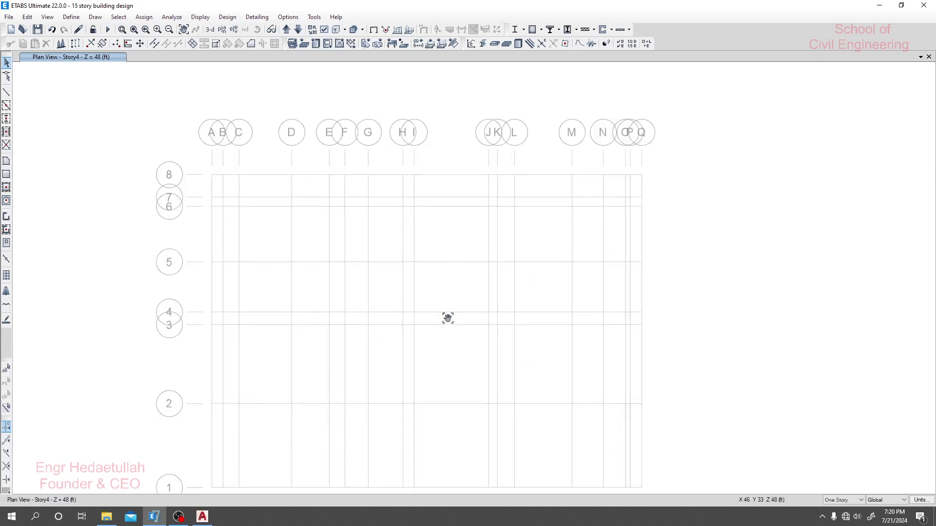
{"action": "middle_click_drag", "start_coordinate": [447, 319], "coordinate": [369, 278]}
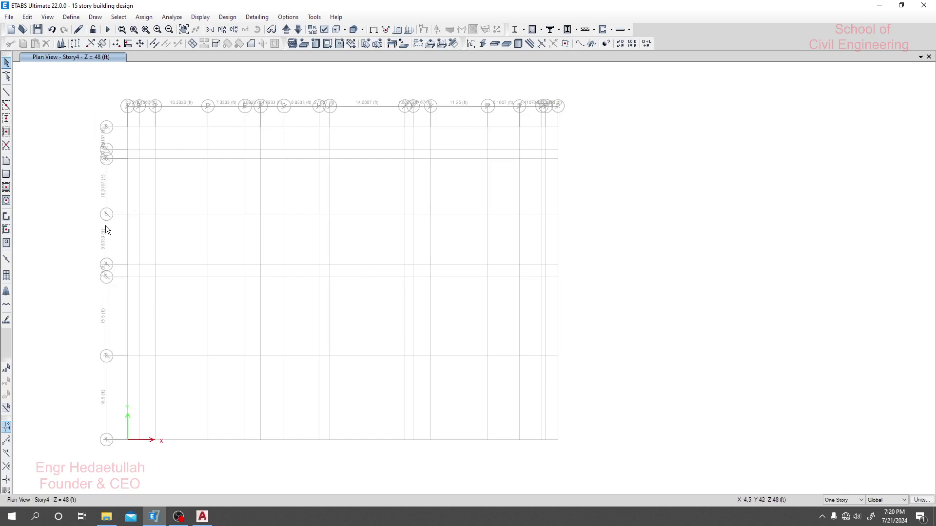
{"action": "scroll", "coordinate": [91, 159], "scroll_direction": "up", "scroll_amount": 3}
{"action": "scroll", "coordinate": [151, 192], "scroll_direction": "down", "scroll_amount": 3}
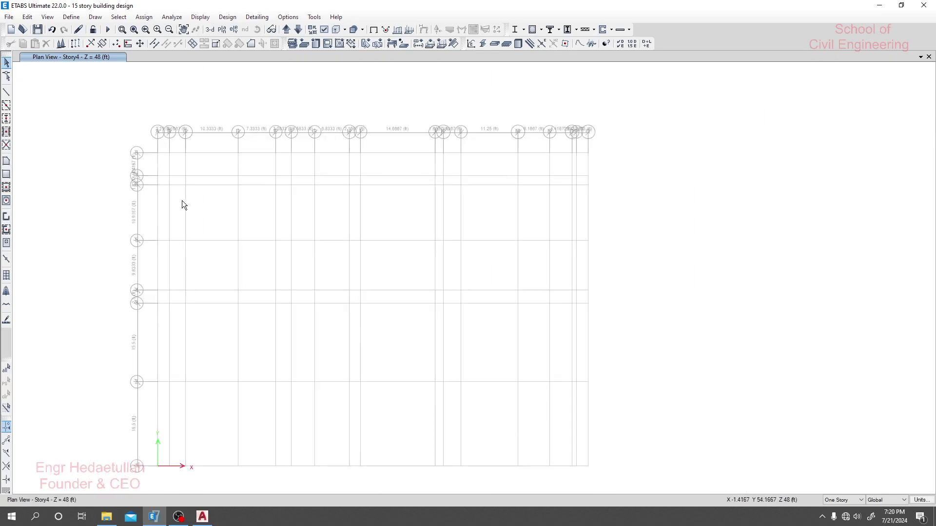
{"action": "scroll", "coordinate": [388, 255], "scroll_direction": "up", "scroll_amount": 1}
{"action": "scroll", "coordinate": [381, 253], "scroll_direction": "down", "scroll_amount": 1}
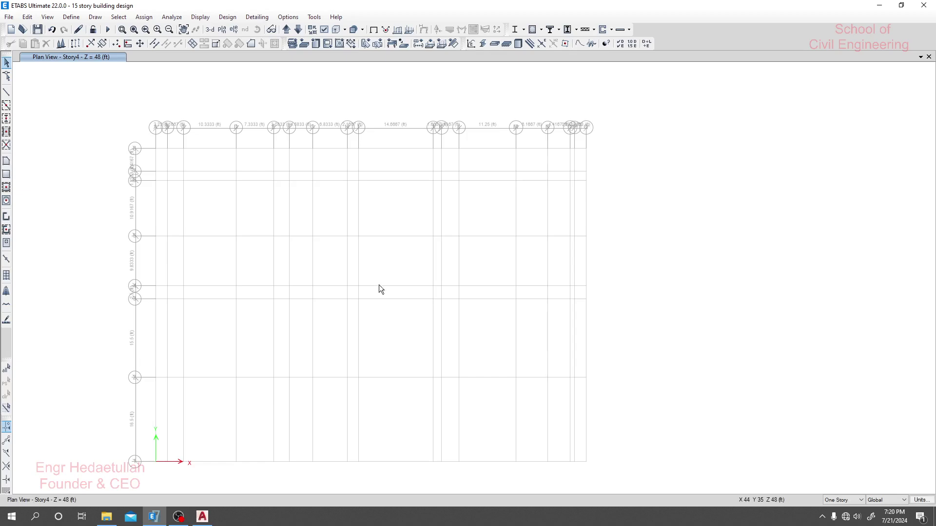
{"action": "scroll", "coordinate": [368, 322], "scroll_direction": "up", "scroll_amount": 1}
{"action": "scroll", "coordinate": [369, 235], "scroll_direction": "down", "scroll_amount": 1}
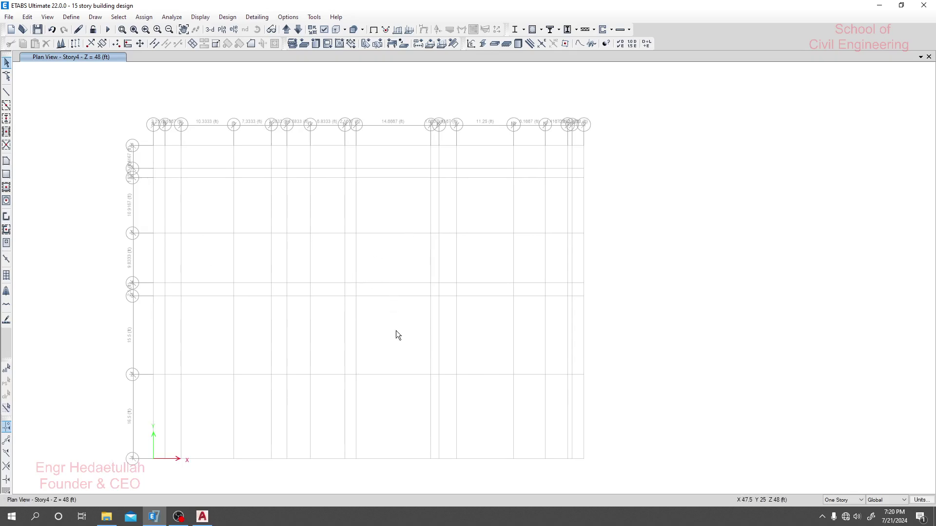
{"action": "scroll", "coordinate": [398, 200], "scroll_direction": "up", "scroll_amount": 1}
{"action": "scroll", "coordinate": [401, 219], "scroll_direction": "down", "scroll_amount": 1}
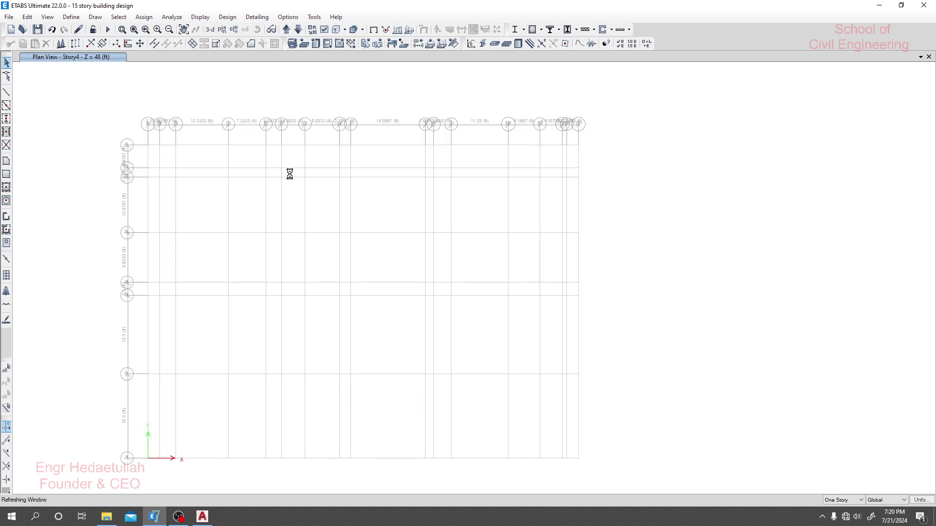
- Open the story data for editing and rename the lowest story, Story1, as C.GF
{"action": "right_click", "coordinate": [364, 93]}
{"action": "left_click", "coordinate": [387, 106]}
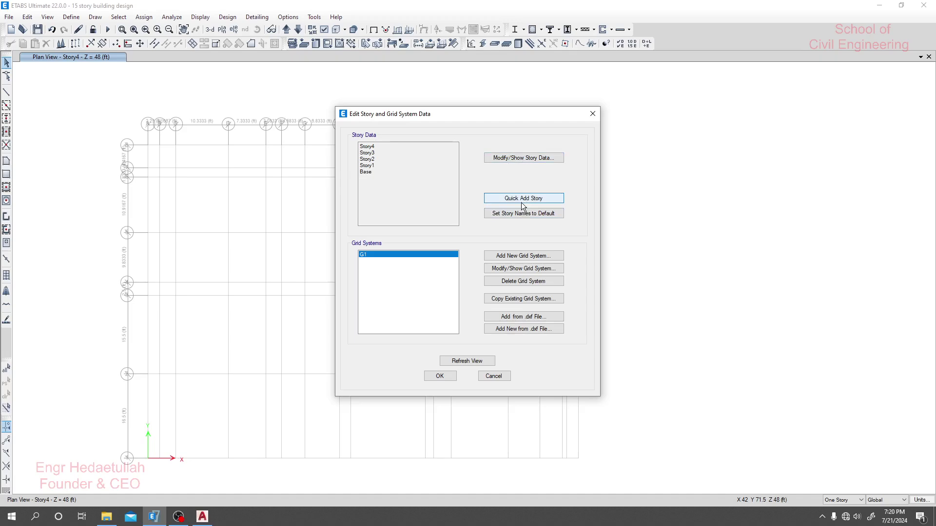
{"action": "left_click", "coordinate": [516, 158]}
{"action": "double_click", "coordinate": [344, 220]}
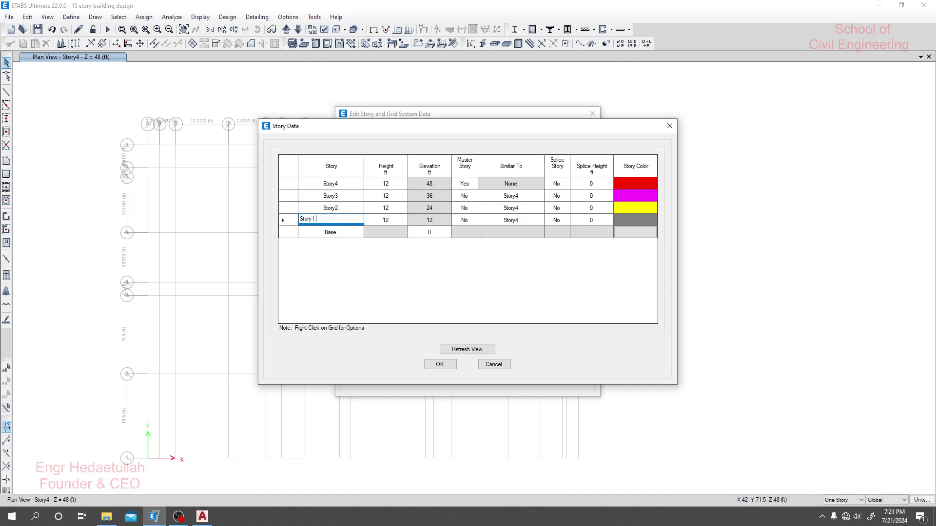
{"action": "left_click", "coordinate": [343, 207]}
{"action": "left_click", "coordinate": [344, 211]}
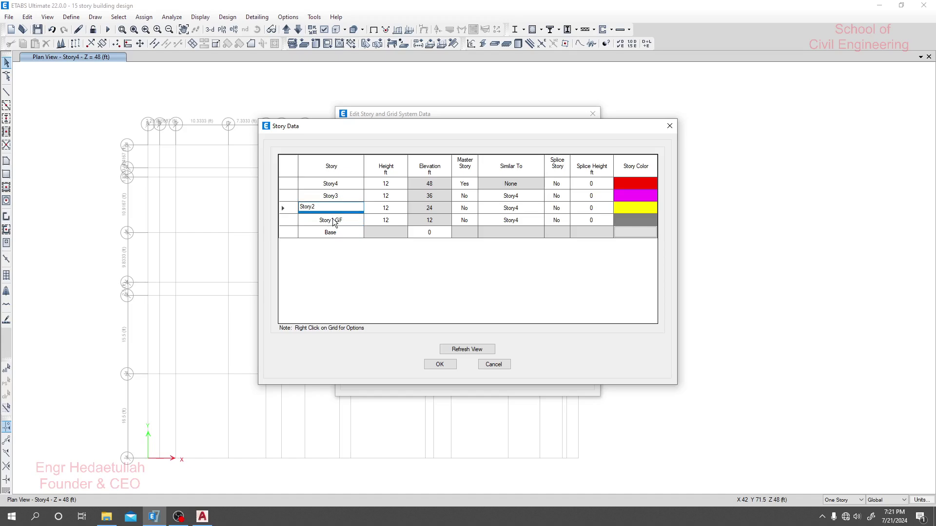
{"action": "left_click", "coordinate": [335, 223]}
{"action": "left_click", "coordinate": [326, 218]}
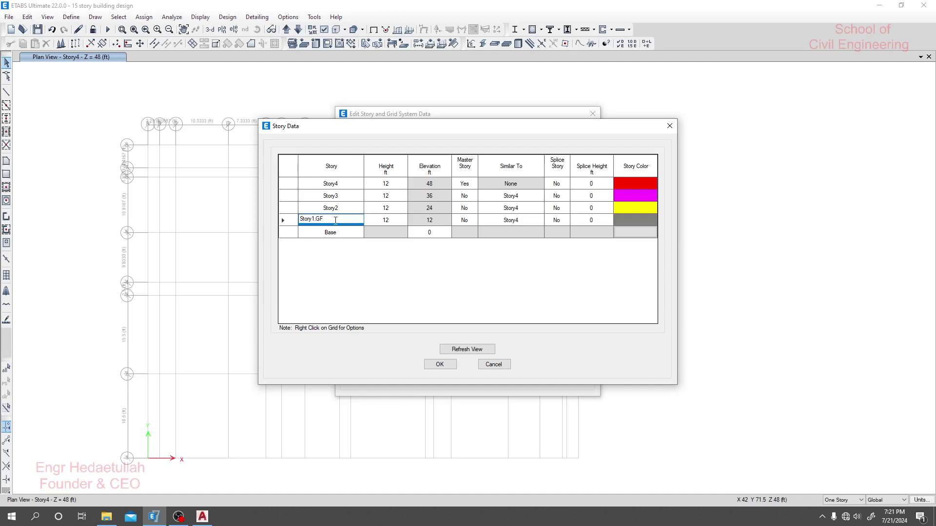
{"action": "left_click_drag", "start_coordinate": [317, 219], "coordinate": [282, 222]}
{"action": "type", "text": "C."}
- Rename the three stories above C.GF, in ascending order, as Story1, Story2 and Story3
{"action": "left_click", "coordinate": [335, 208]}
{"action": "left_click", "coordinate": [335, 207]}
{"action": "left_click_drag", "start_coordinate": [325, 208], "coordinate": [313, 209]}
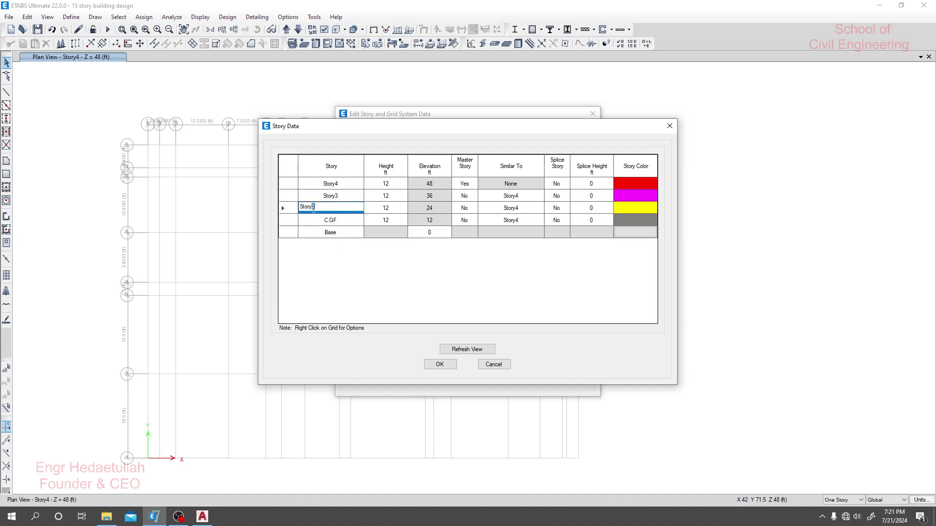
{"action": "type", "text": "1"}
{"action": "left_click", "coordinate": [338, 198]}
{"action": "left_click", "coordinate": [339, 198]}
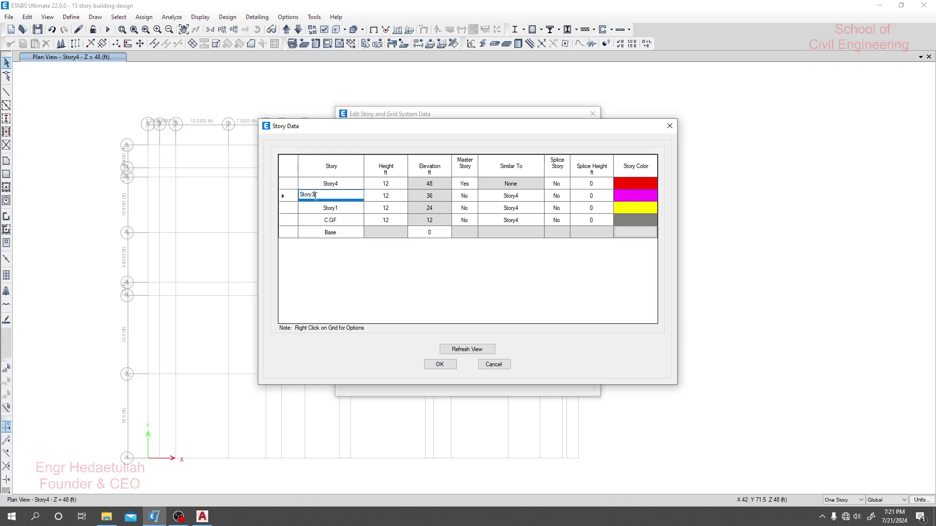
{"action": "key", "text": "BackSpace"}
{"action": "type", "text": "2"}
{"action": "left_click", "coordinate": [350, 183]}
{"action": "left_click", "coordinate": [349, 184]}
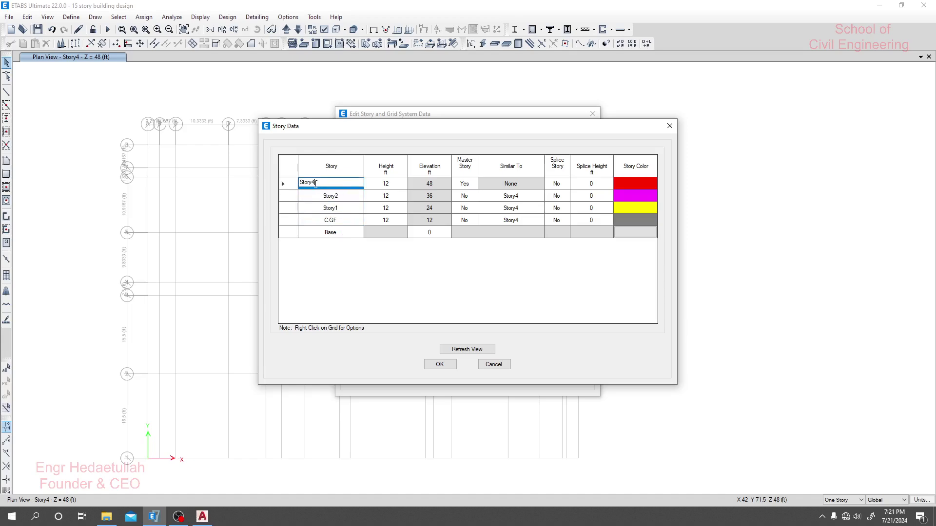
{"action": "key", "text": "BackSpace"}
{"action": "type", "text": "3"}
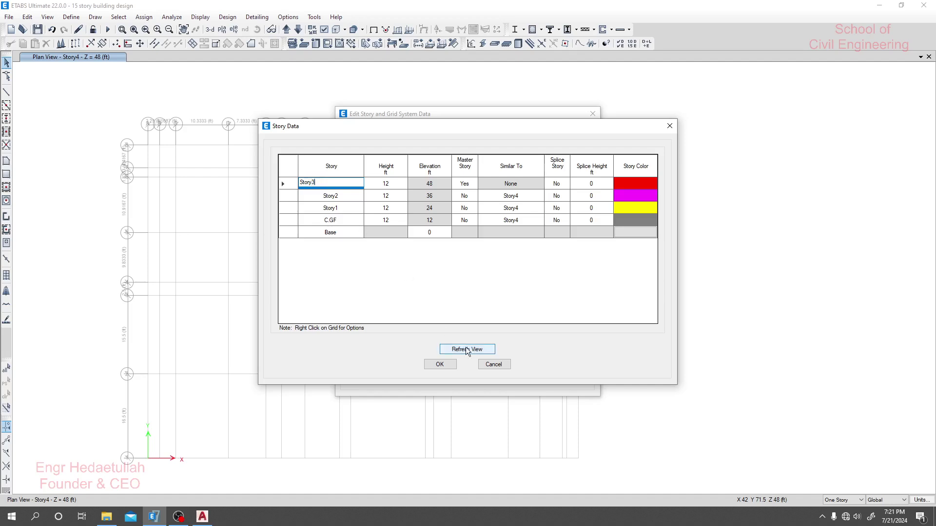
- Set the heights of C.GF, Story1, Story2 and Story3 to 10 ft each, refresh the view and accept the story data
{"action": "left_click", "coordinate": [395, 221]}
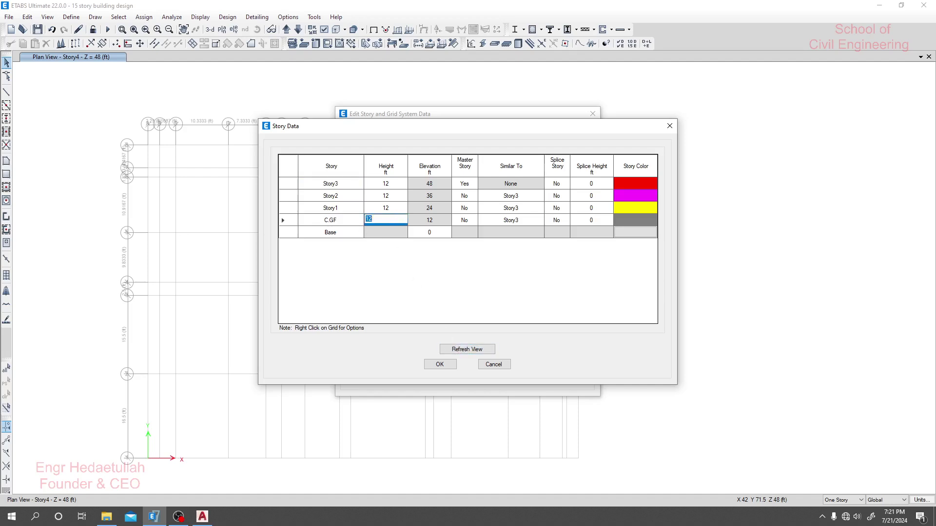
{"action": "type", "text": "10"}
{"action": "left_click", "coordinate": [402, 208]}
{"action": "type", "text": "10"}
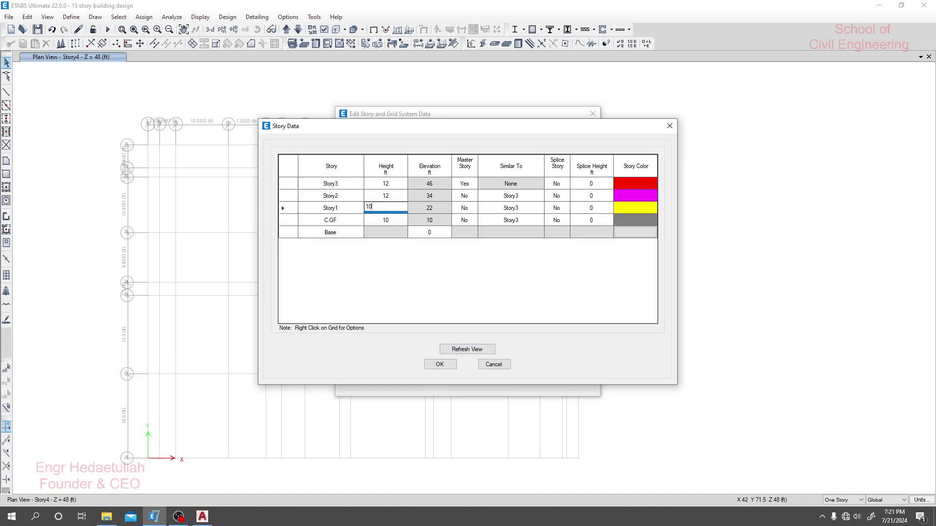
{"action": "left_click", "coordinate": [401, 201]}
{"action": "type", "text": "10"}
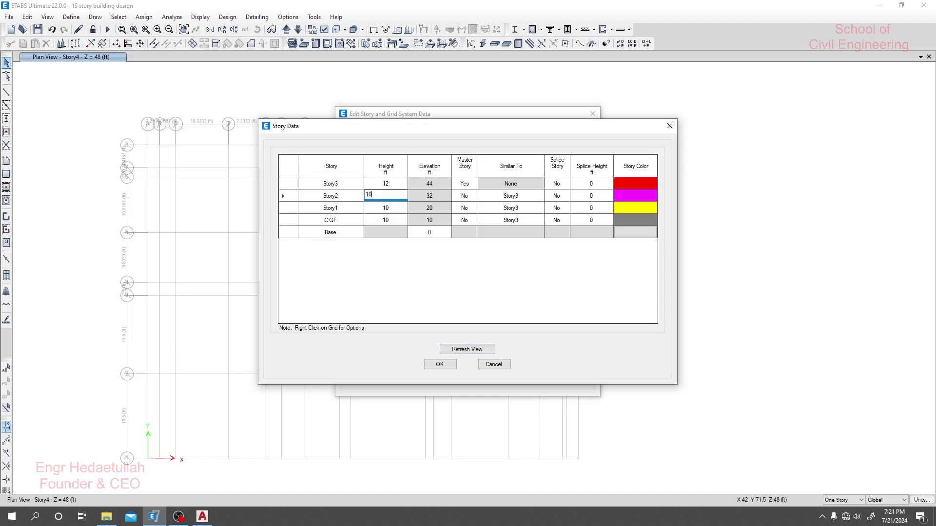
{"action": "left_click", "coordinate": [397, 182]}
{"action": "type", "text": "10"}
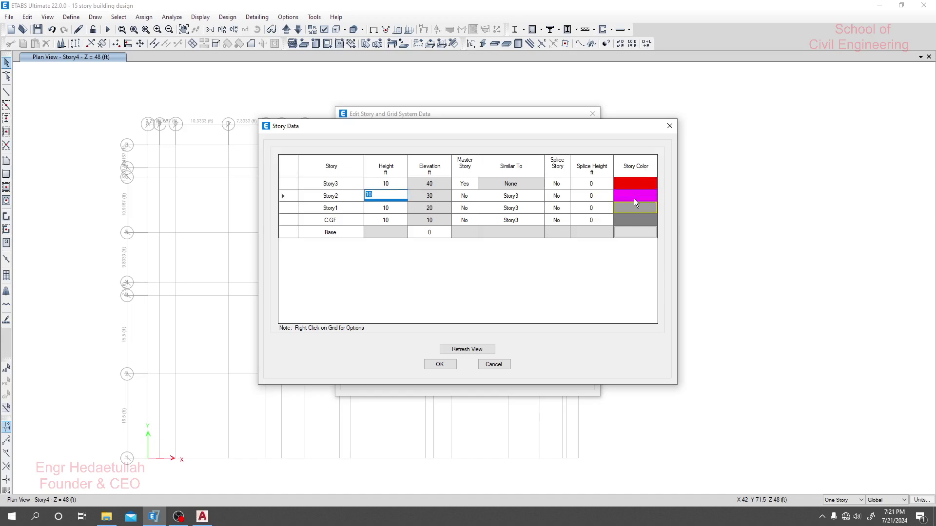
{"action": "left_click", "coordinate": [468, 350]}
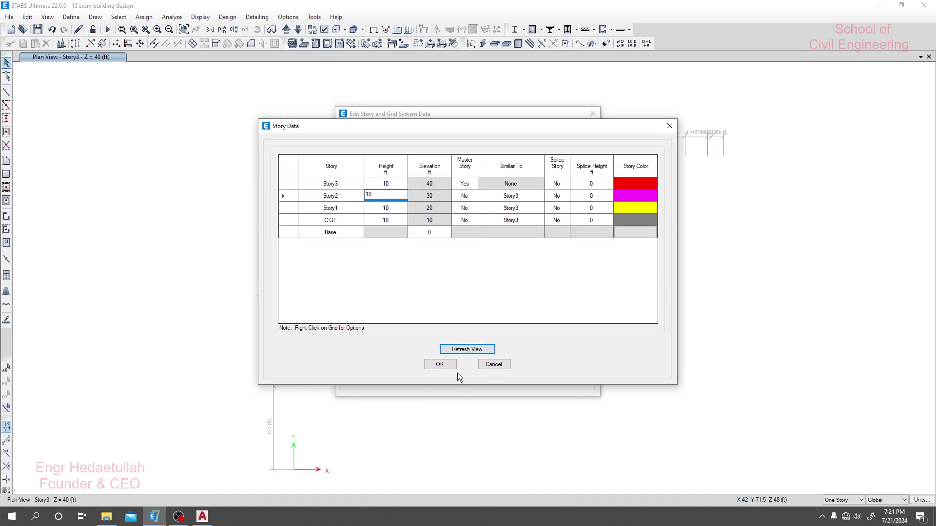
{"action": "left_click", "coordinate": [450, 366]}
- Quick-add twelve stories on top of Story3, up to Story15
{"action": "left_click", "coordinate": [534, 197]}
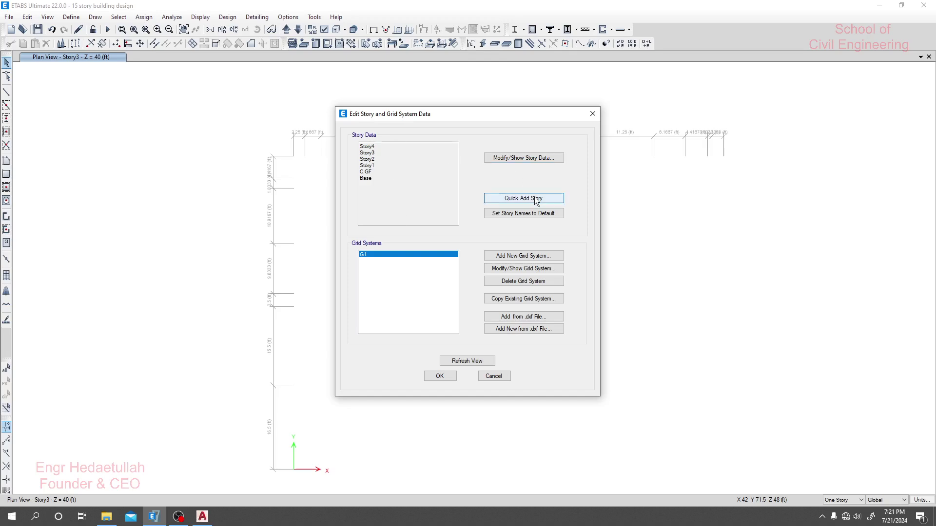
{"action": "left_click", "coordinate": [534, 197]}
{"action": "left_click", "coordinate": [535, 197]}
{"action": "left_click", "coordinate": [535, 197]}
{"action": "left_click", "coordinate": [535, 197]}
{"action": "left_click", "coordinate": [534, 197]}
{"action": "left_click", "coordinate": [534, 197]}
{"action": "left_click", "coordinate": [534, 197]}
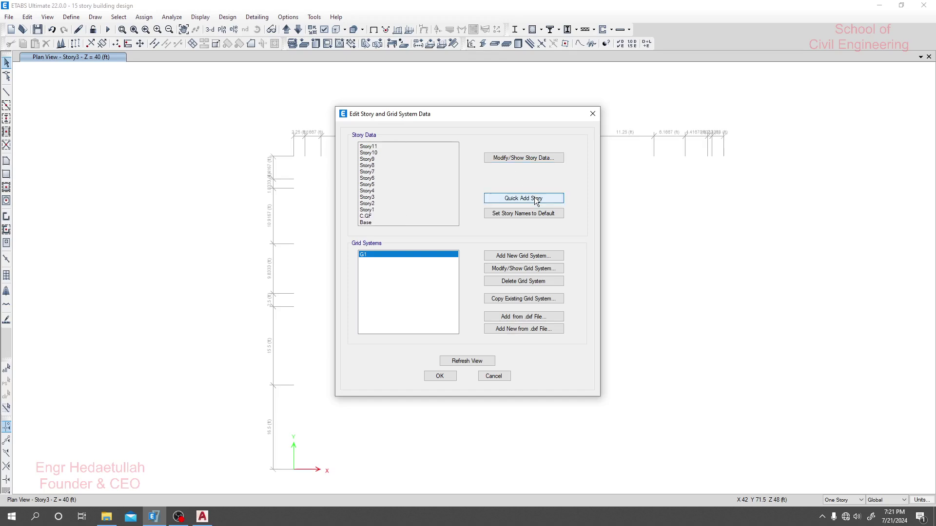
{"action": "left_click", "coordinate": [534, 197]}
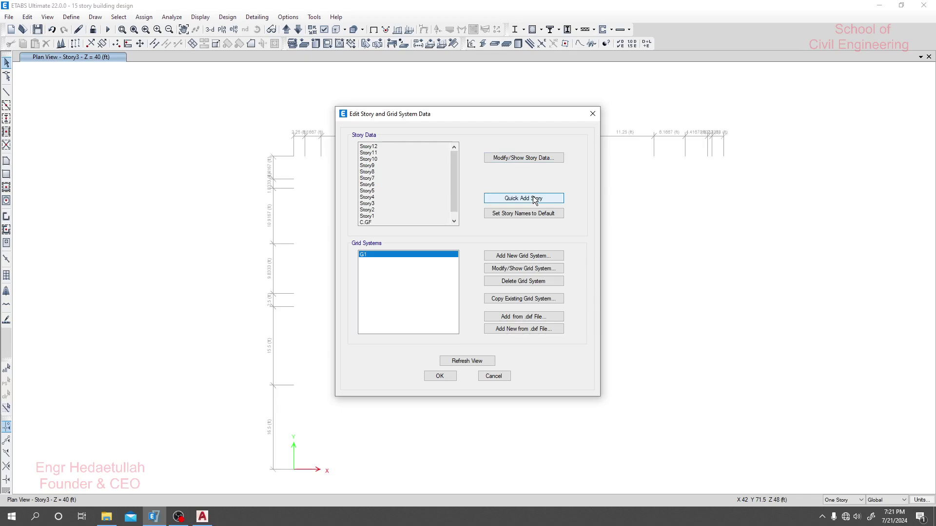
{"action": "left_click", "coordinate": [534, 197]}
{"action": "left_click", "coordinate": [514, 204]}
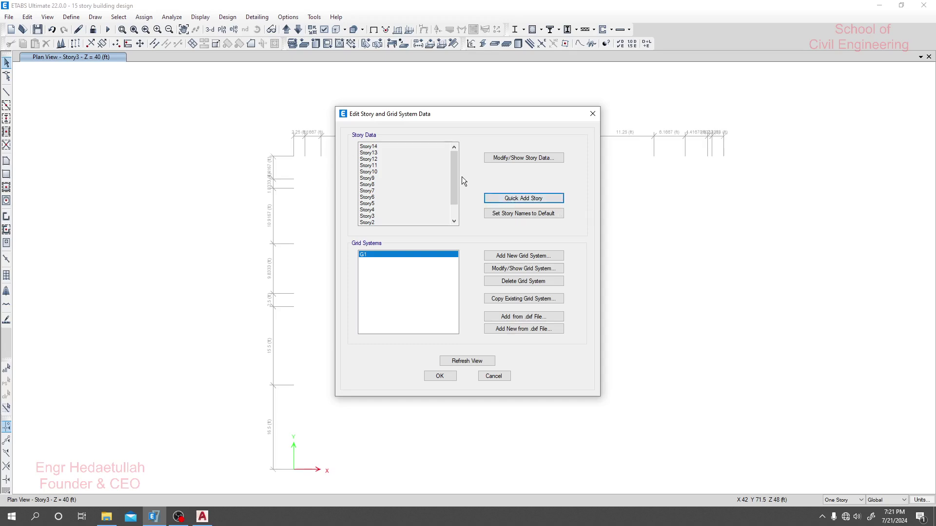
{"action": "left_click", "coordinate": [513, 200]}
- Reopen the story data table and rename Story14 as Story14.Roof
{"action": "left_click", "coordinate": [513, 157]}
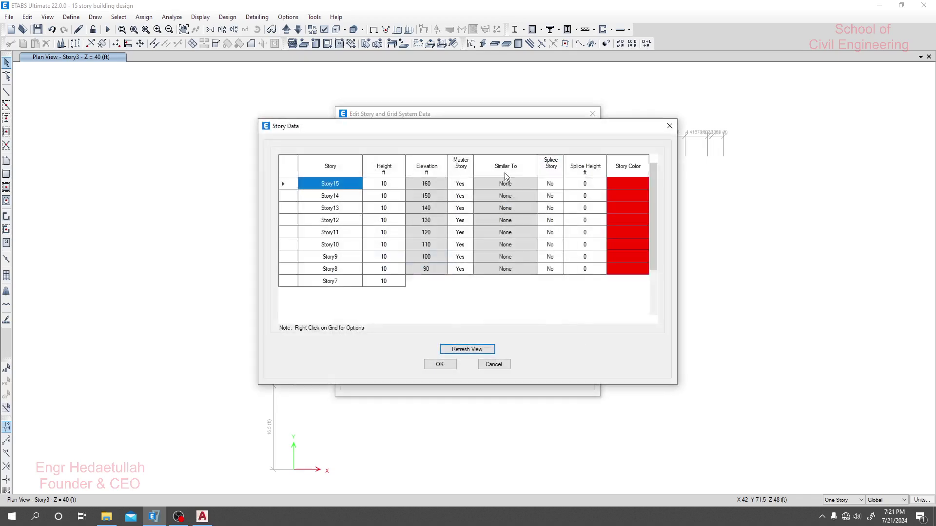
{"action": "left_click", "coordinate": [341, 195]}
{"action": "left_click", "coordinate": [341, 195]}
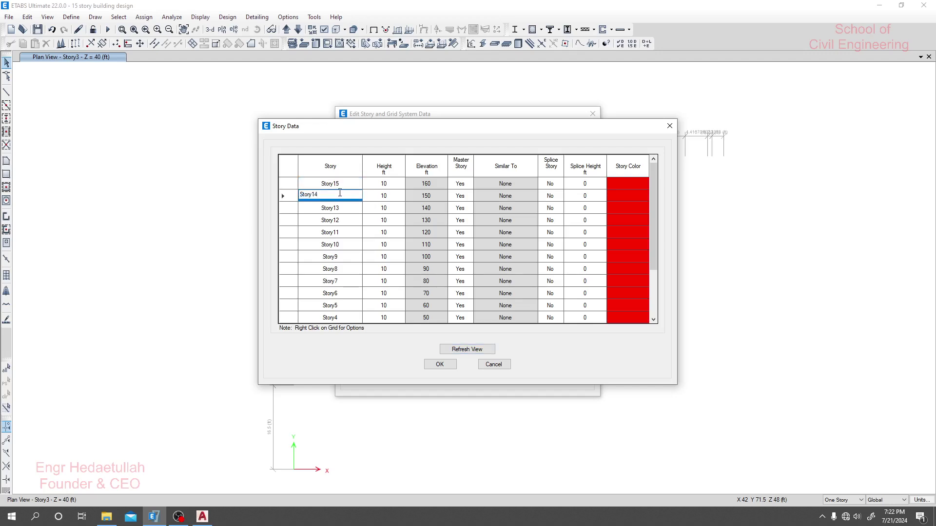
{"action": "type", "text": ".rOOF"}
{"action": "key", "text": "BackSpace"}
{"action": "key", "text": "BackSpace"}
{"action": "key", "text": "BackSpace"}
{"action": "type", "text": "Roog"}
{"action": "key", "text": "BackSpace"}
{"action": "type", "text": "f"}
- Rename the topmost story, Story15, as TR and refresh the view
{"action": "left_click", "coordinate": [345, 181]}
{"action": "left_click", "coordinate": [347, 184]}
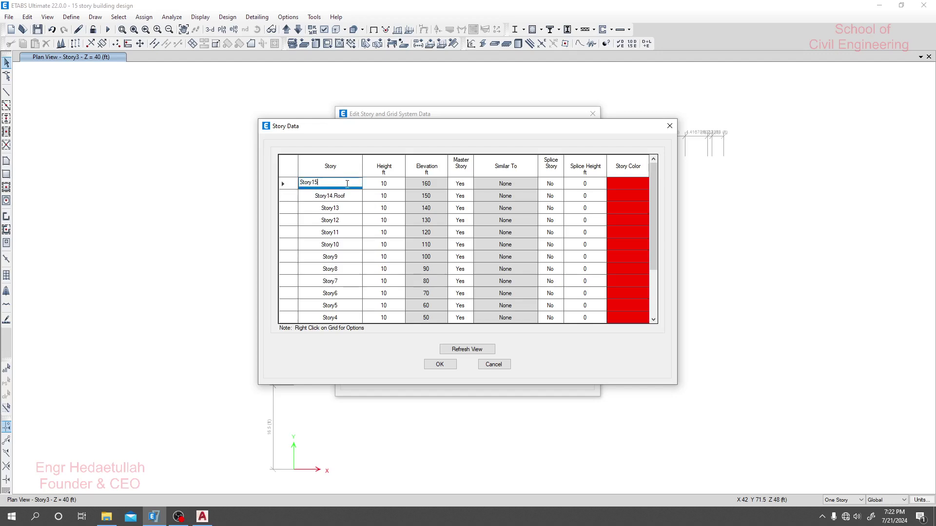
{"action": "key", "text": "BackSpace"}
{"action": "key", "text": "BackSpace"}
{"action": "type", "text": "TR"}
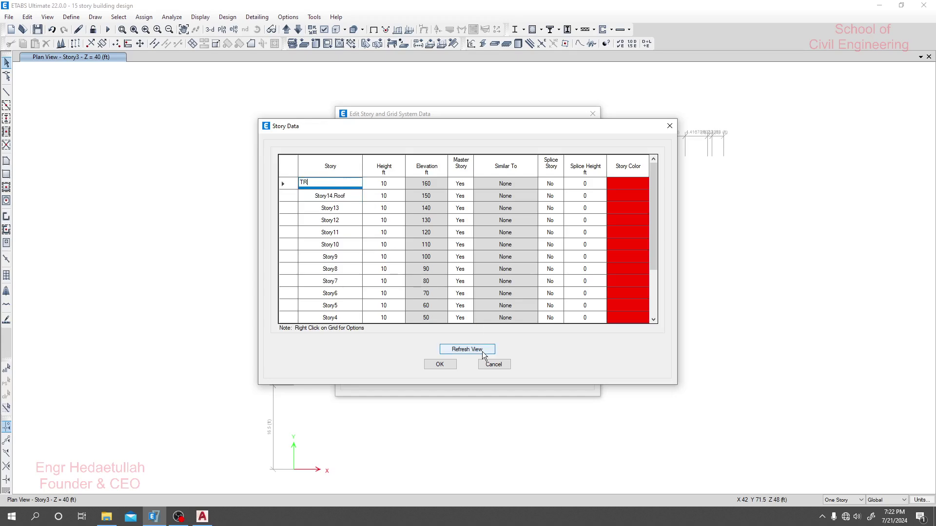
{"action": "left_click", "coordinate": [478, 352]}
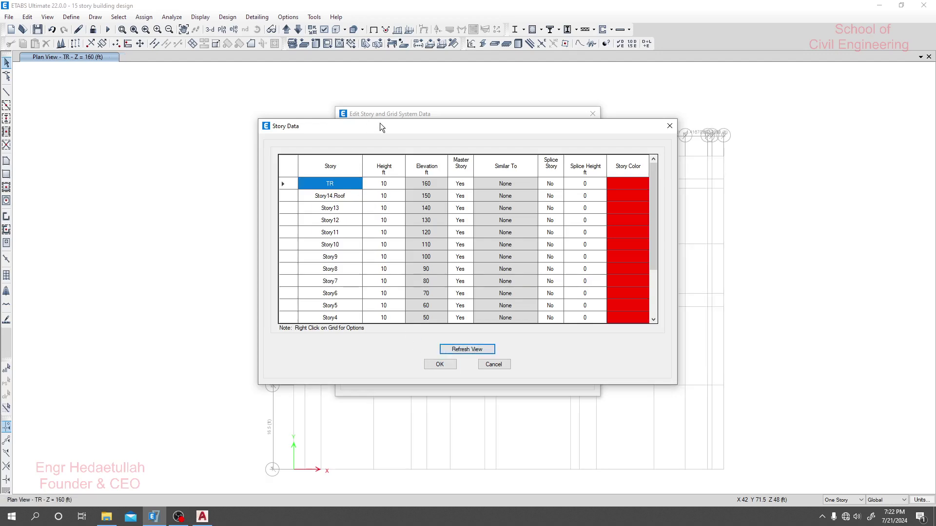
- Accept the revised story data and confirm the story and grid system settings
{"action": "left_click_drag", "start_coordinate": [384, 125], "coordinate": [461, 130]}
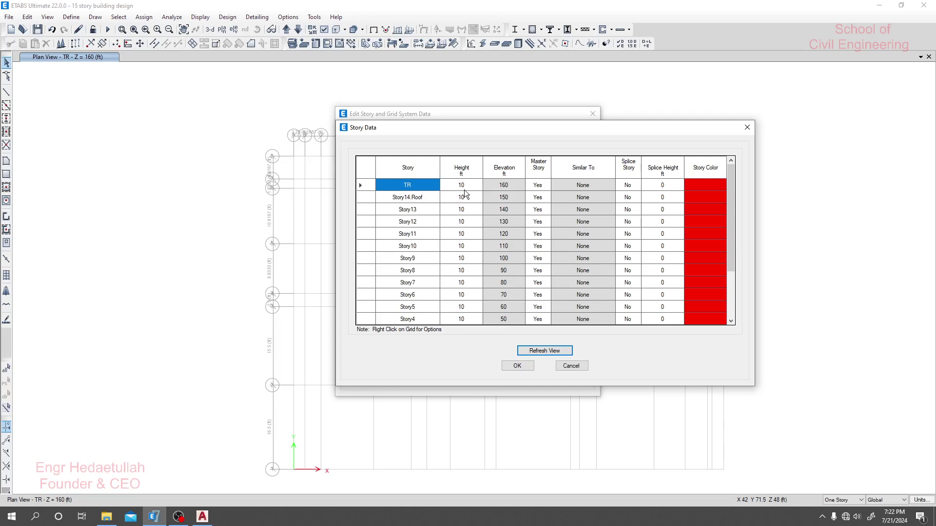
{"action": "mouse_move", "coordinate": [487, 127]}
{"action": "left_mouse_down"}
{"action": "mouse_move", "coordinate": [452, 275]}
{"action": "mouse_move", "coordinate": [513, 192]}
{"action": "mouse_move", "coordinate": [496, 119]}
{"action": "mouse_move", "coordinate": [487, 120]}
{"action": "left_mouse_up"}
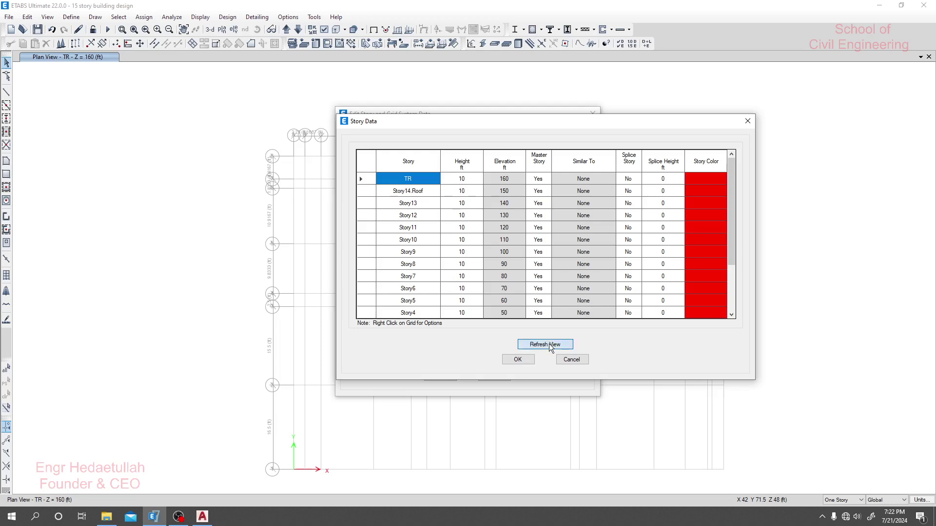
{"action": "left_click", "coordinate": [518, 359]}
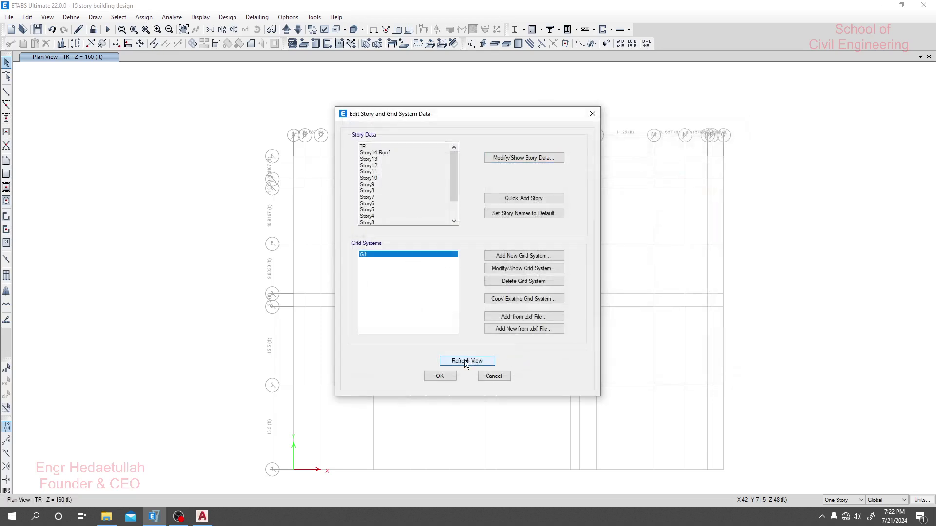
{"action": "left_click", "coordinate": [439, 376]}
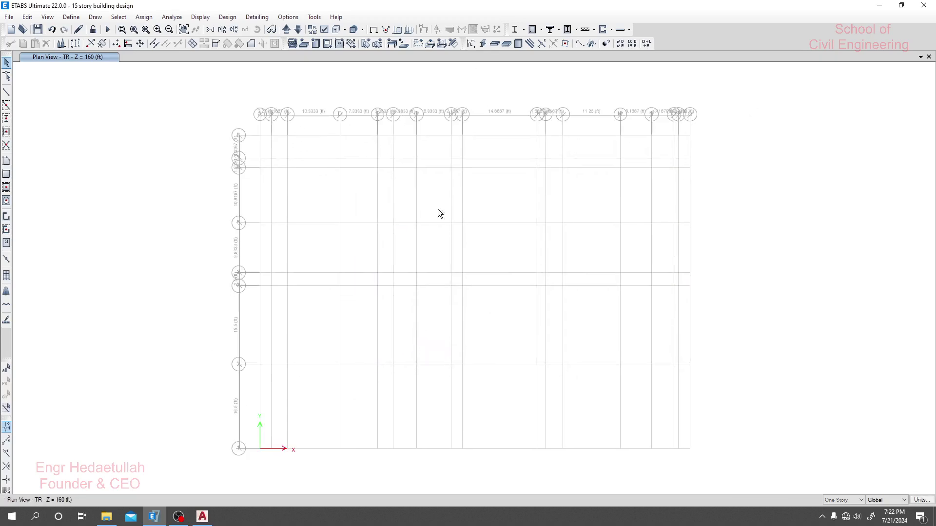
- Add a new window with a 3-D view beside the plan view and make the plan view active
{"action": "left_click", "coordinate": [921, 58]}
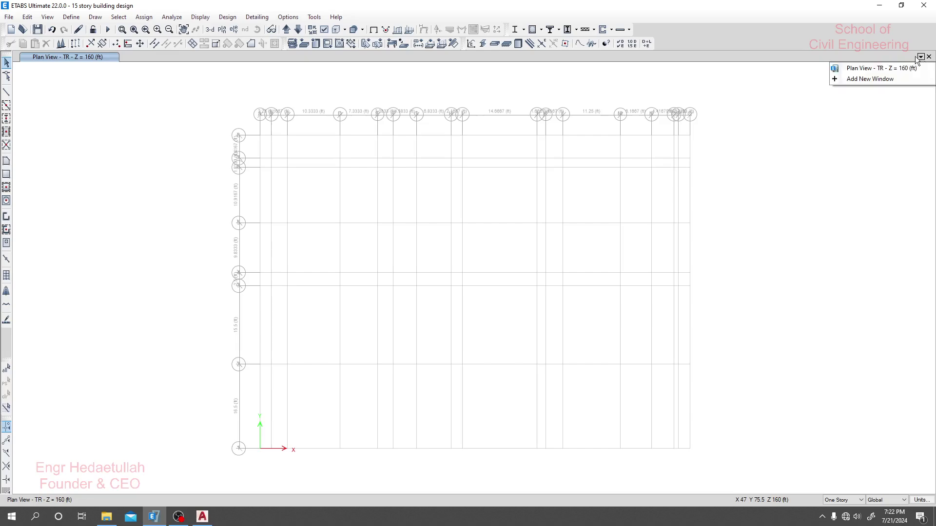
{"action": "left_click", "coordinate": [887, 78]}
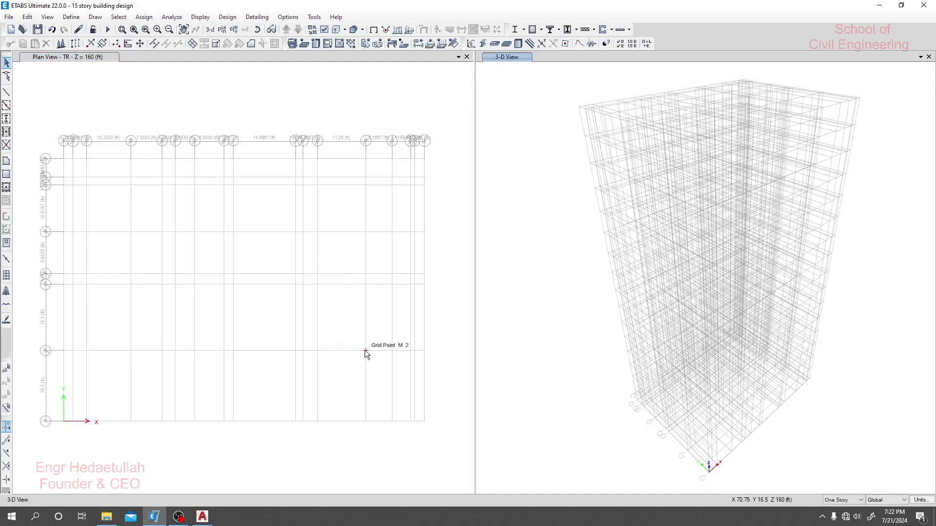
{"action": "left_click", "coordinate": [364, 350]}
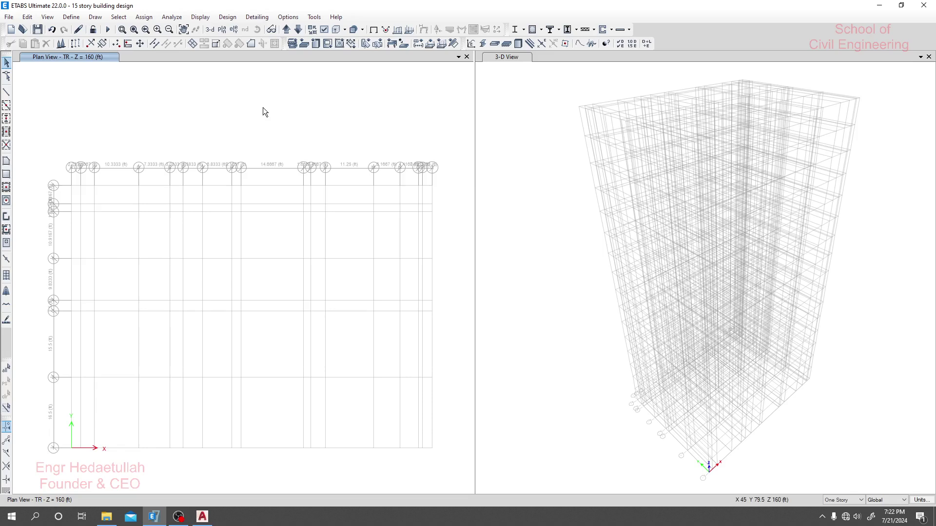